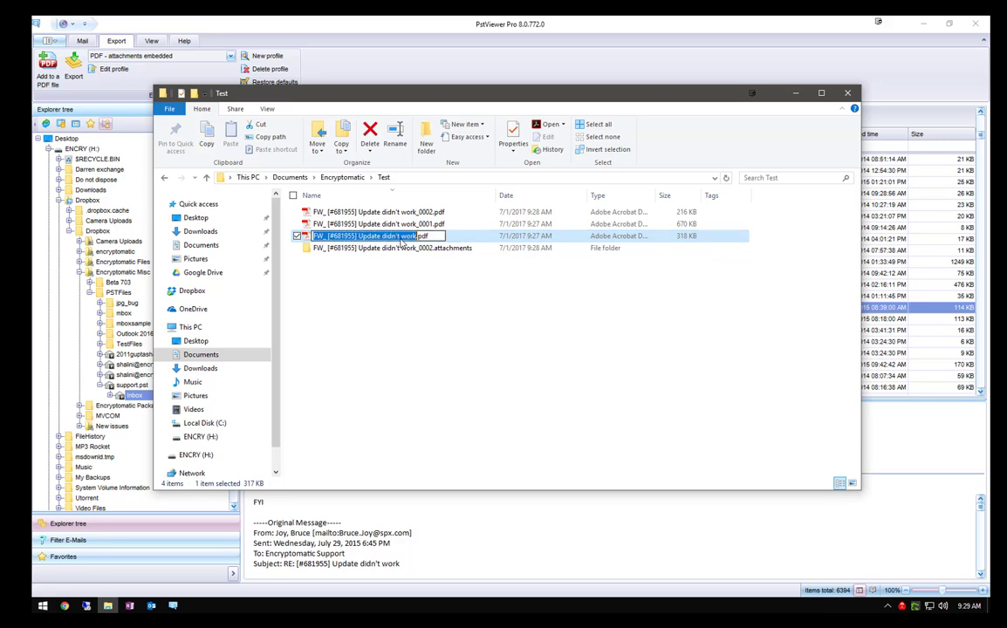
- Leave the file rename and open the exported "Update didn't work.pdf" that has no numeric suffix
click(437, 285)
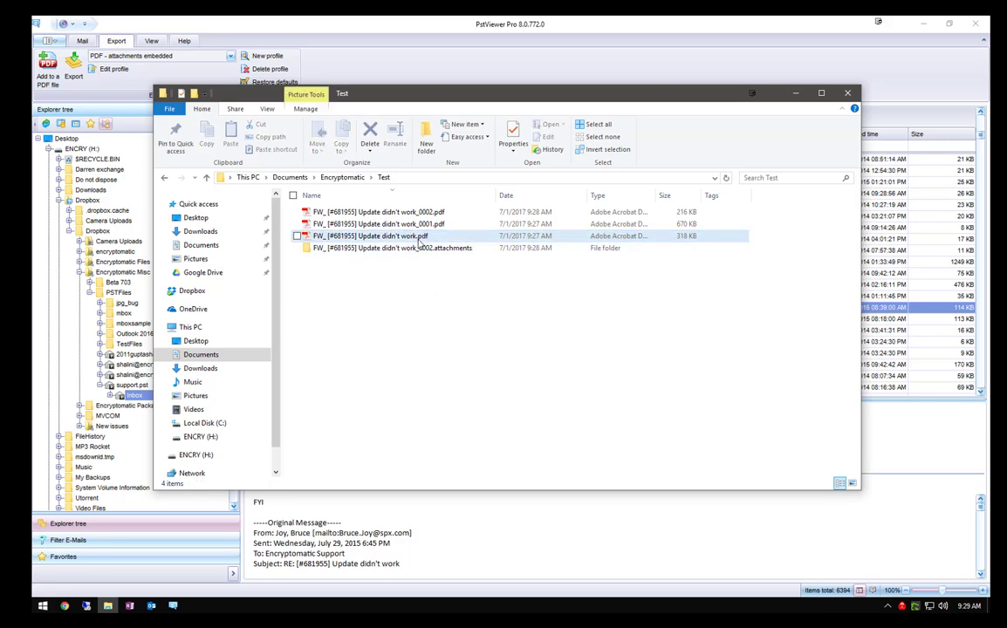
click(420, 242)
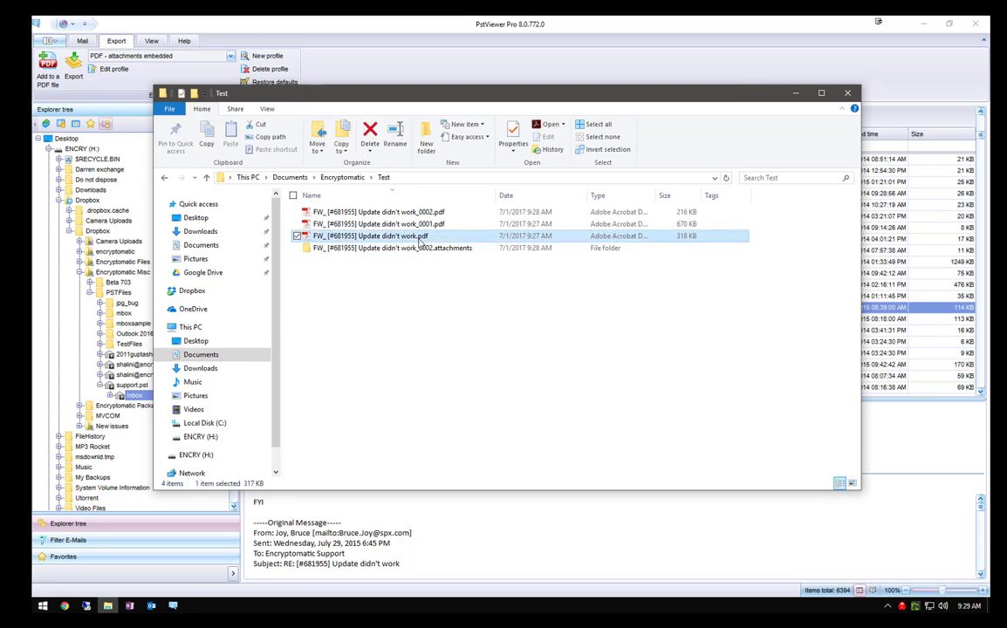
double_click(420, 236)
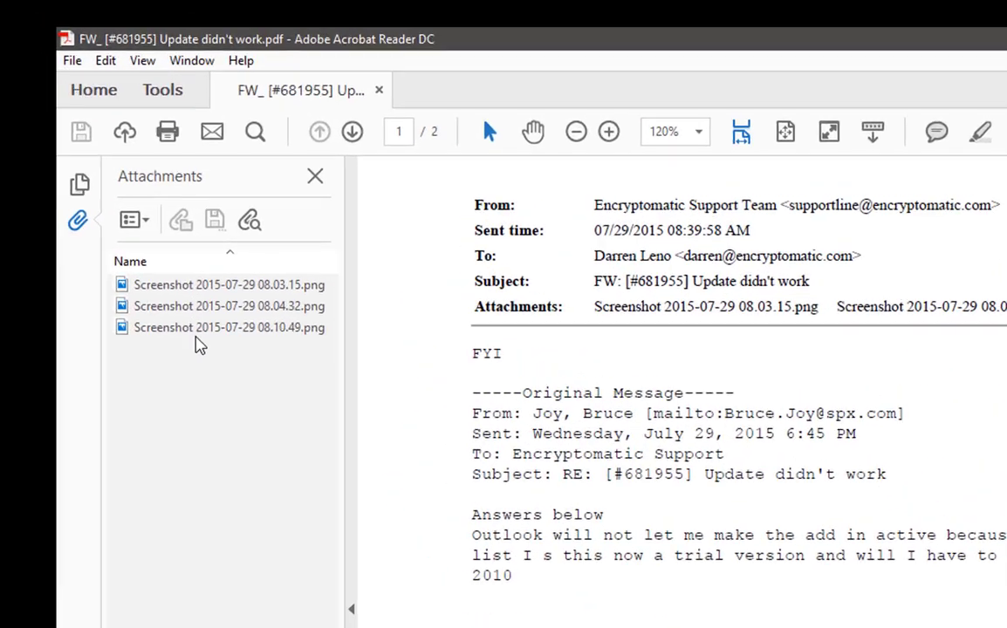
- Show the PDF's embedded attachments and select the listed screenshot files one after another, ending on Screenshot 2015-07-29 08.03.15.png
double_click(111, 183)
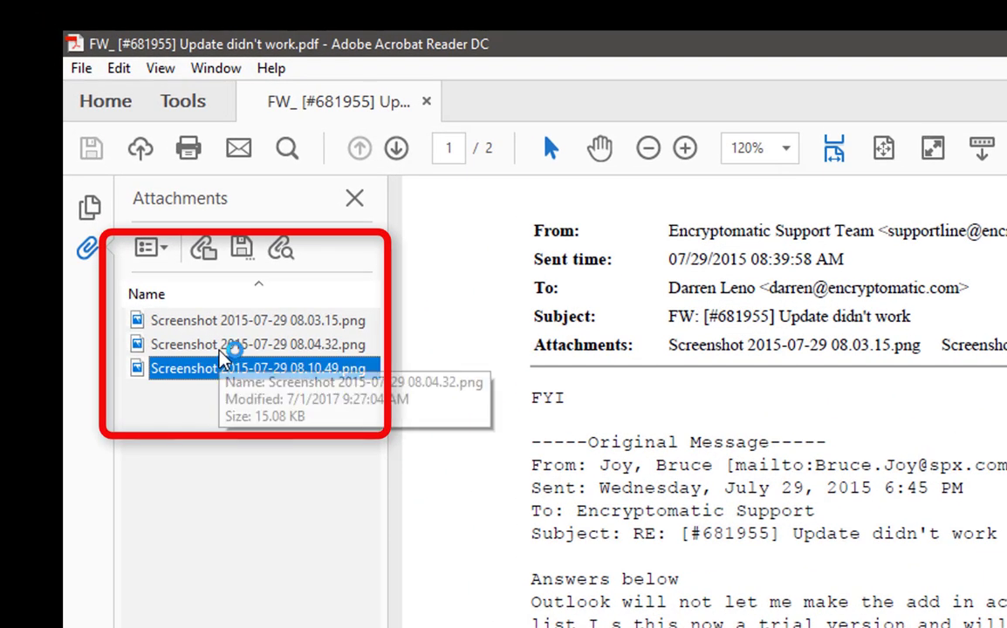
click(225, 346)
click(227, 322)
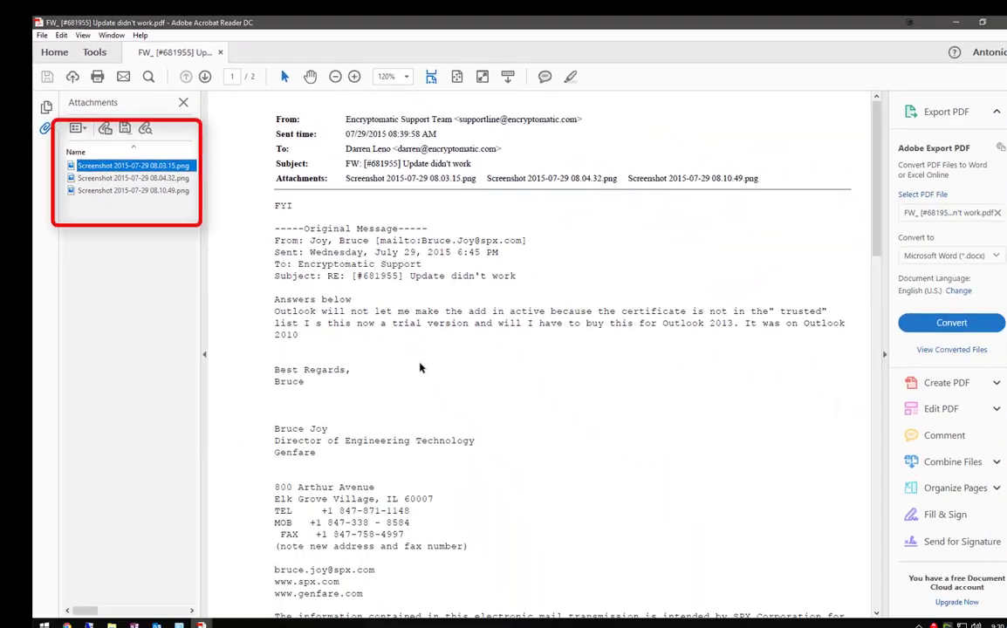
- Review both pages of the message, highlight the three attachment names in its header, and close the PDF
scroll(402, 345, down, 3)
scroll(402, 345, down, 15)
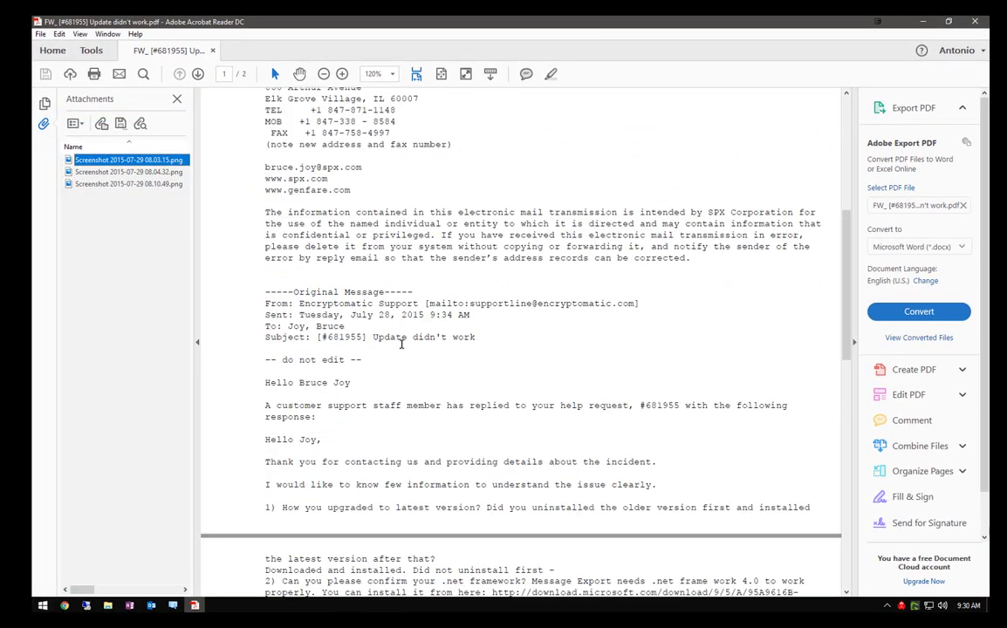
scroll(403, 347, up, 15)
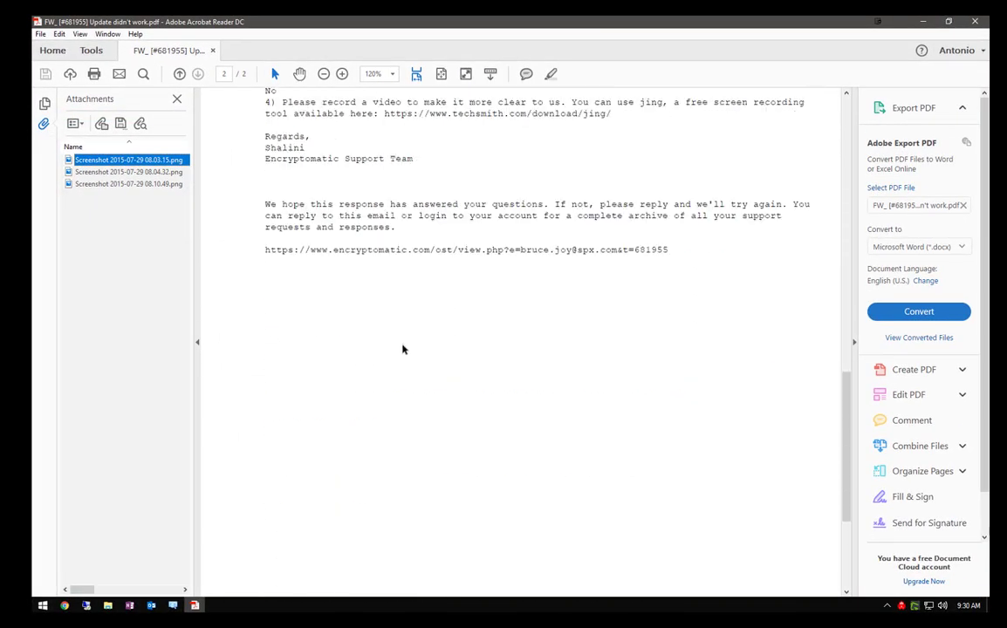
scroll(403, 342, up, 4)
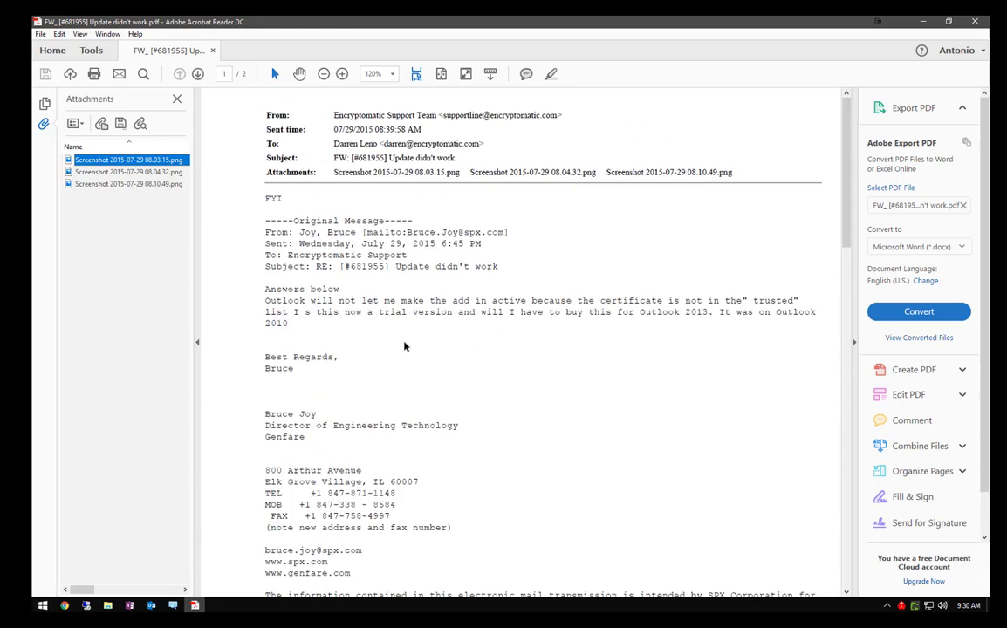
click(743, 176)
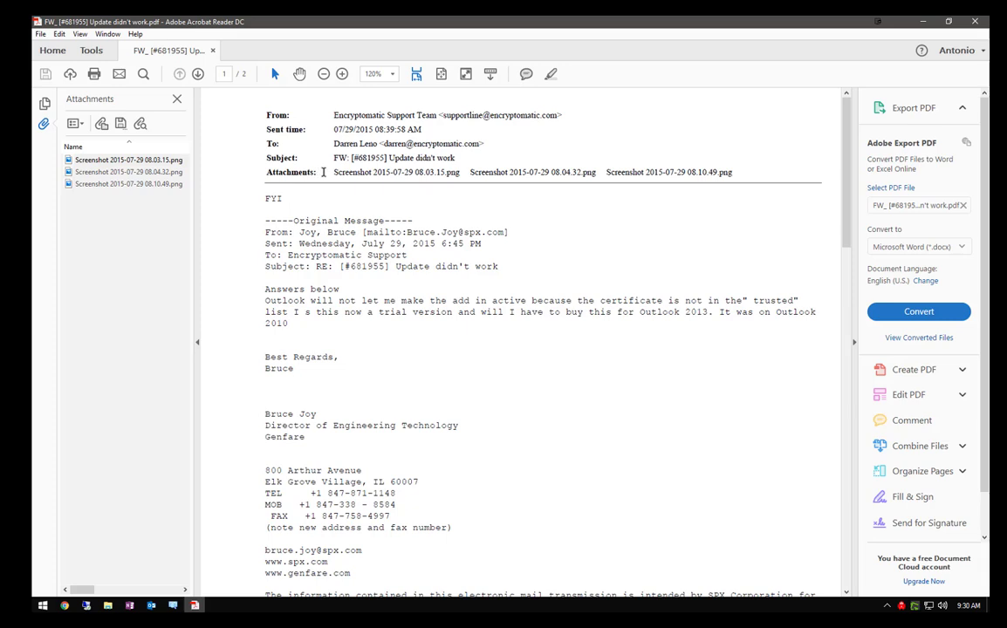
drag(334, 174, 720, 173)
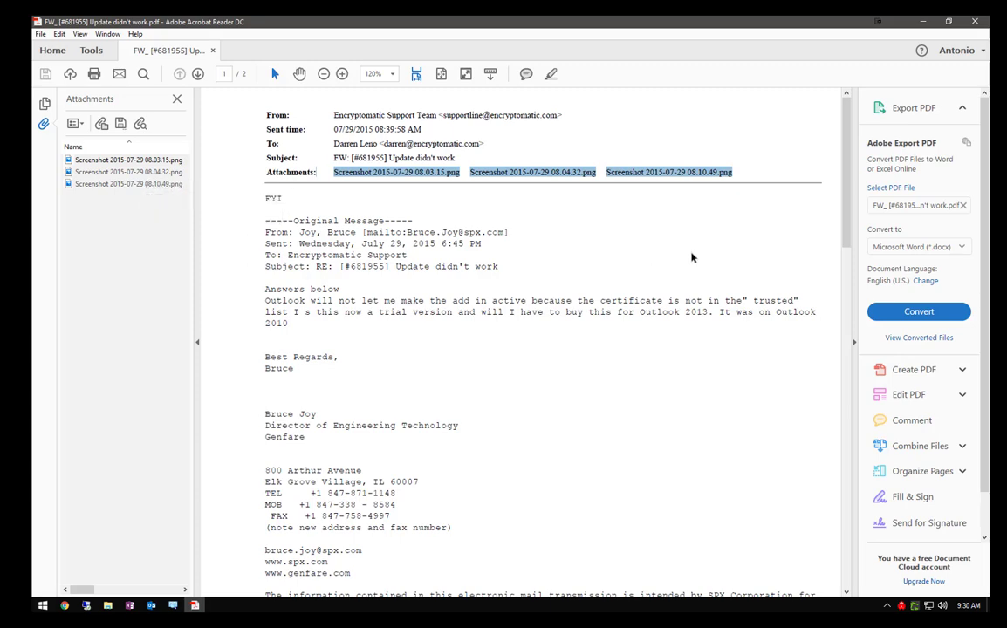
click(974, 21)
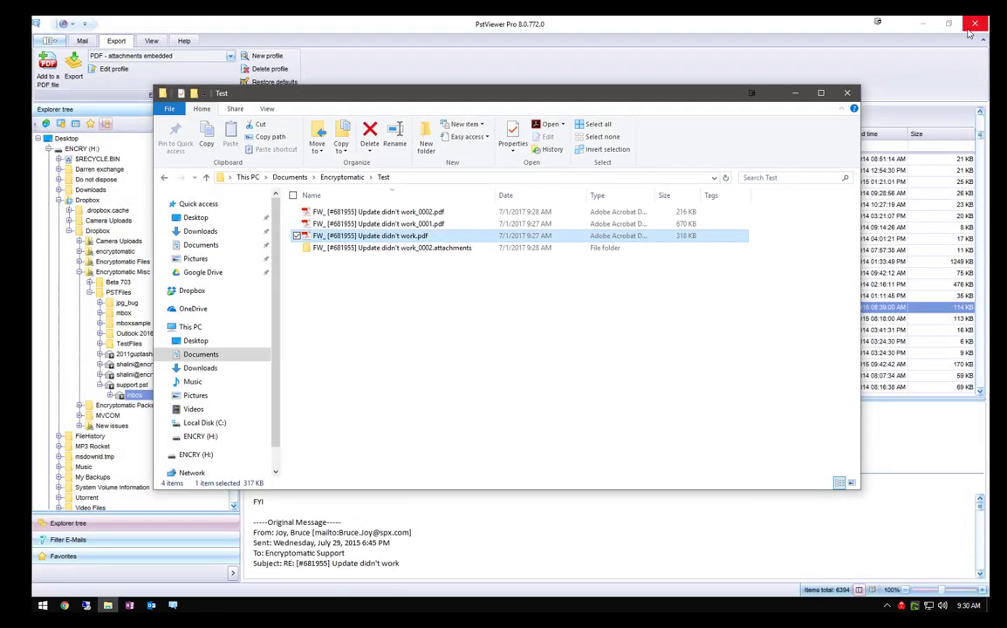
- Open the exported PDF ending in _0001 and check its list of embedded attachments
click(379, 225)
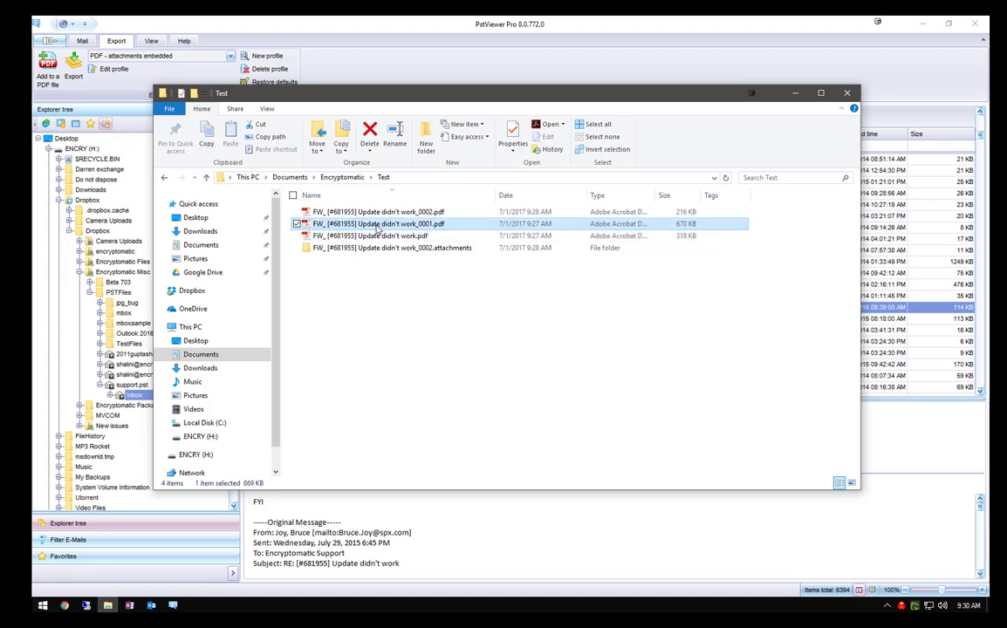
double_click(378, 225)
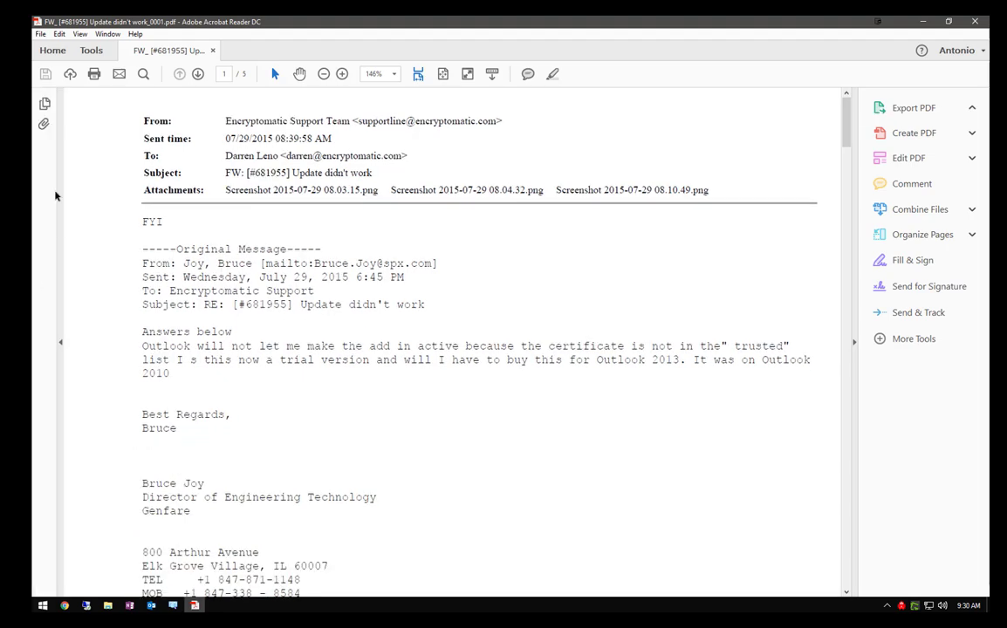
click(43, 124)
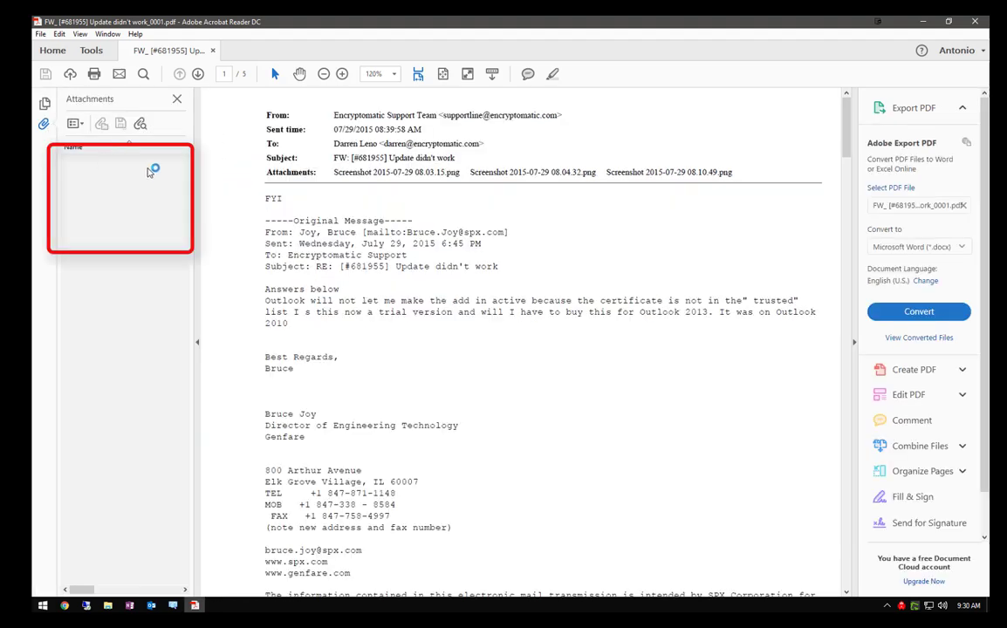
click(44, 124)
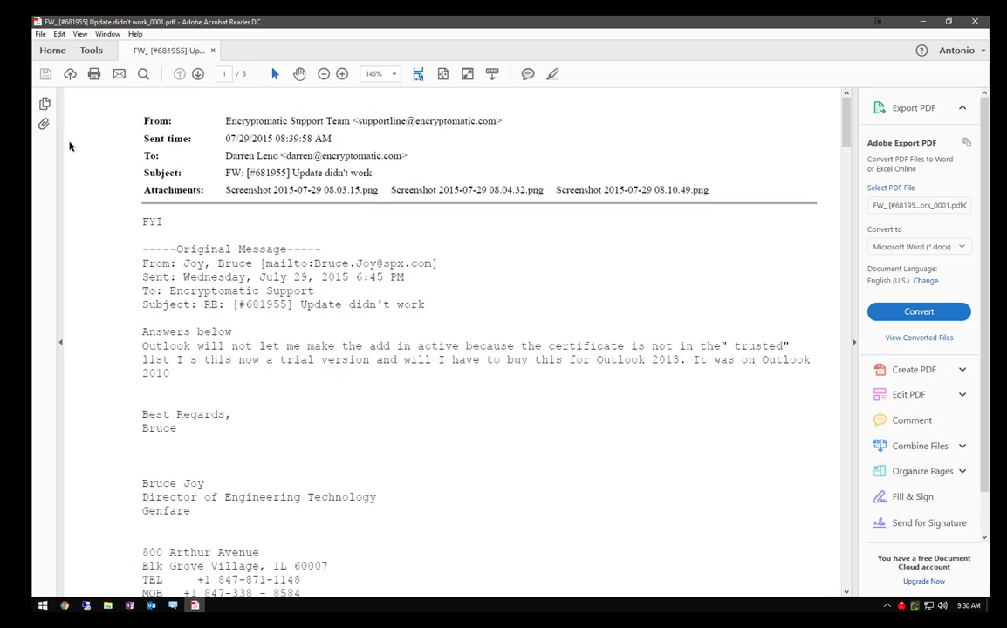
- Find the first attachment page after the message and highlight its label, Screenshot 2015-07-29 08.03.15.png
scroll(350, 330, down, 10)
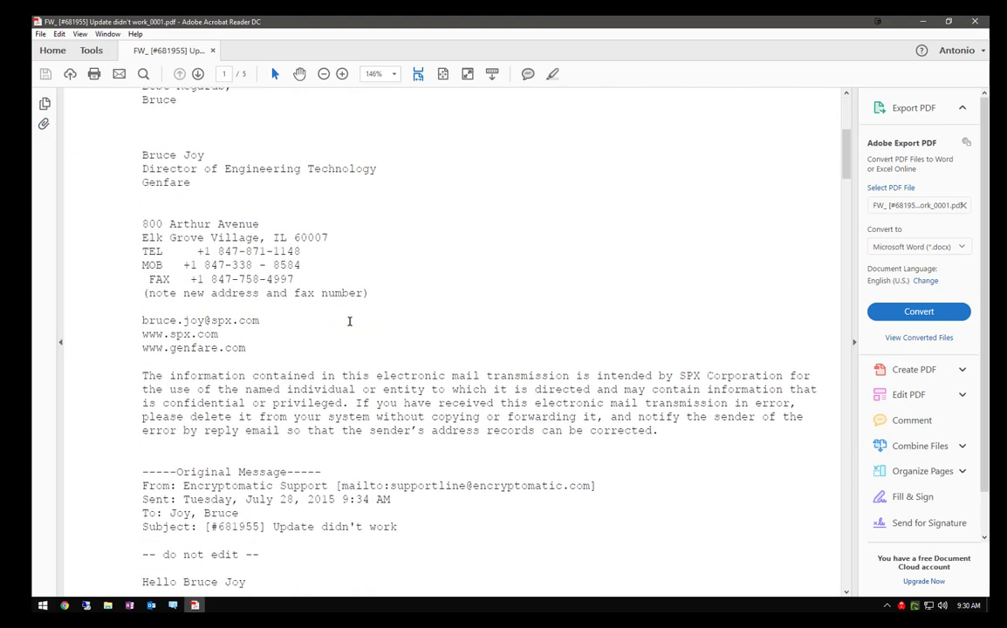
scroll(350, 324, down, 12)
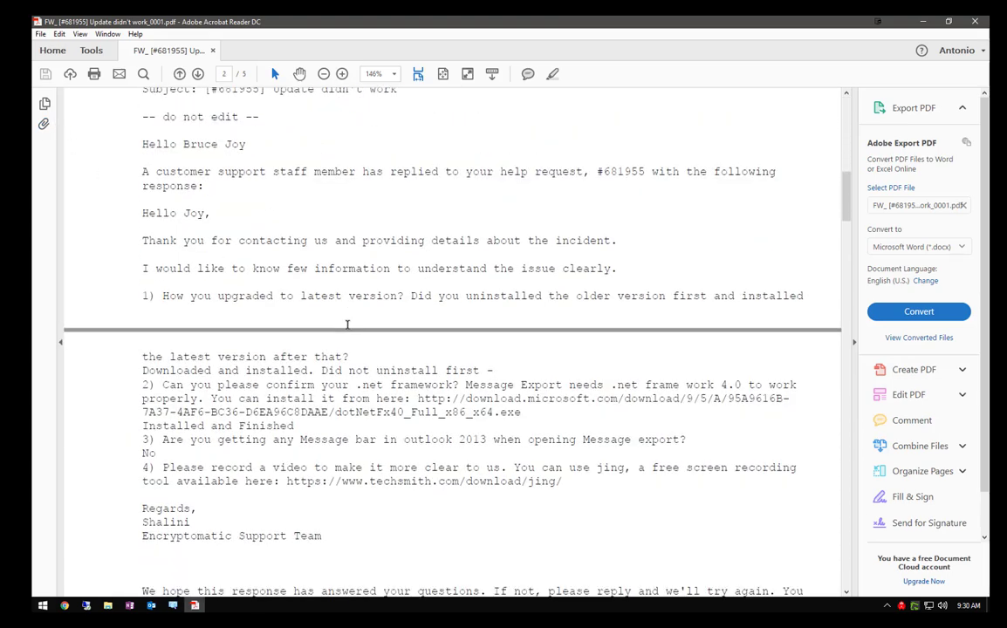
scroll(348, 330, down, 4)
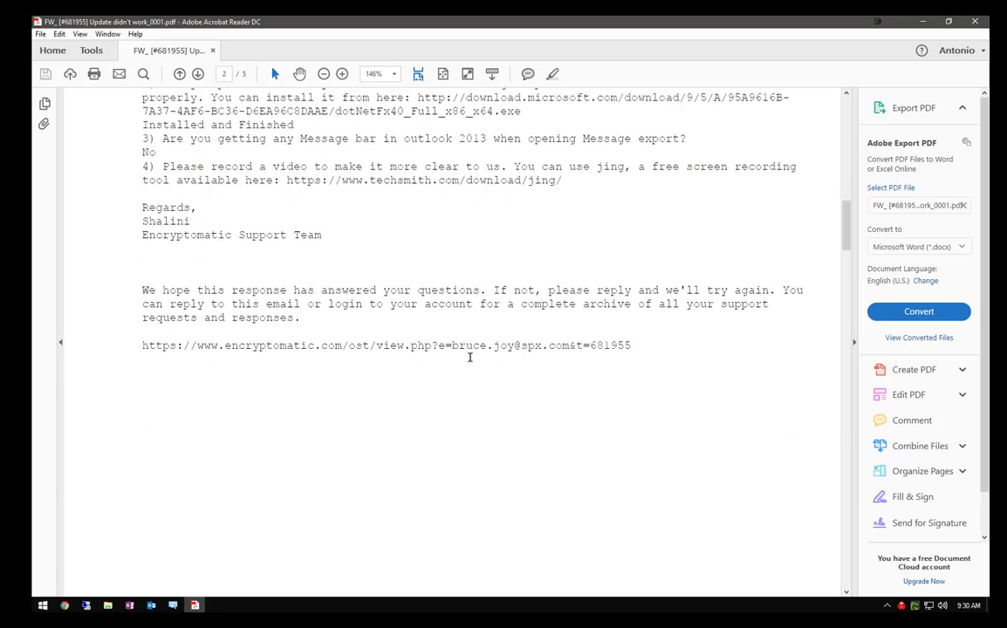
scroll(469, 356, down, 14)
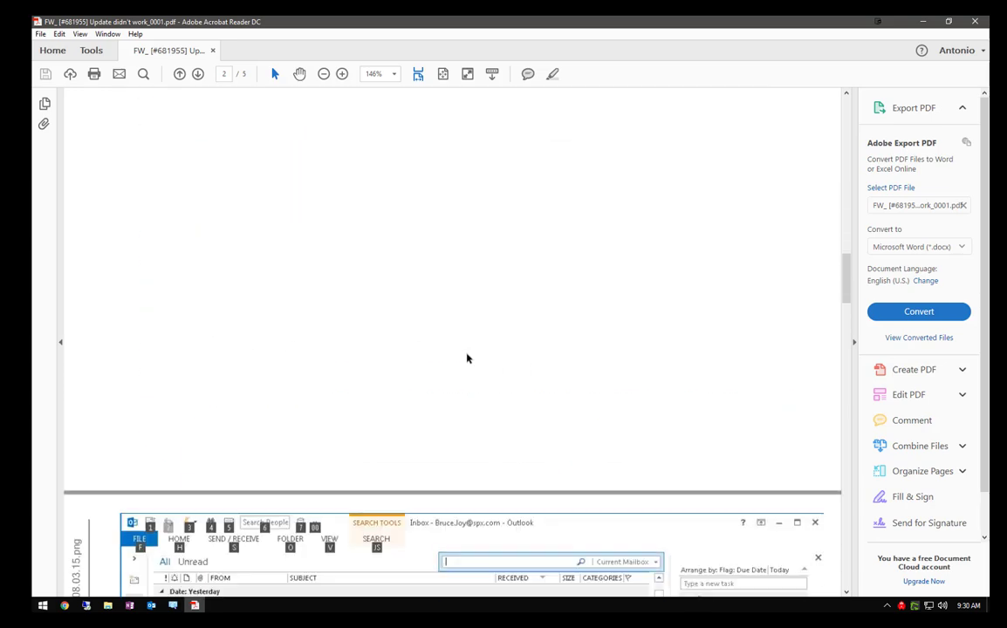
scroll(467, 355, down, 3)
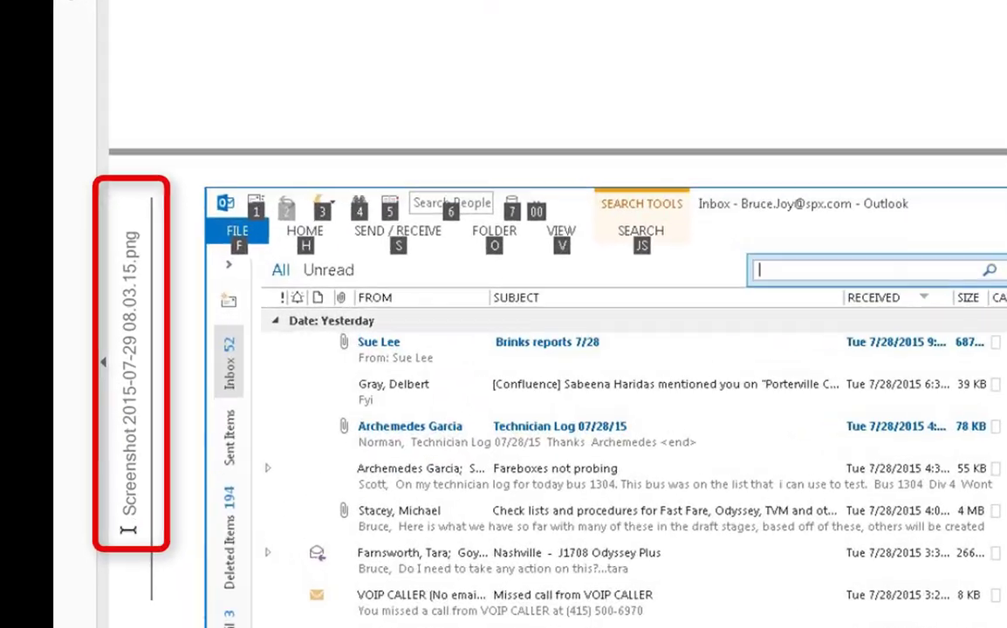
drag(128, 529, 161, 230)
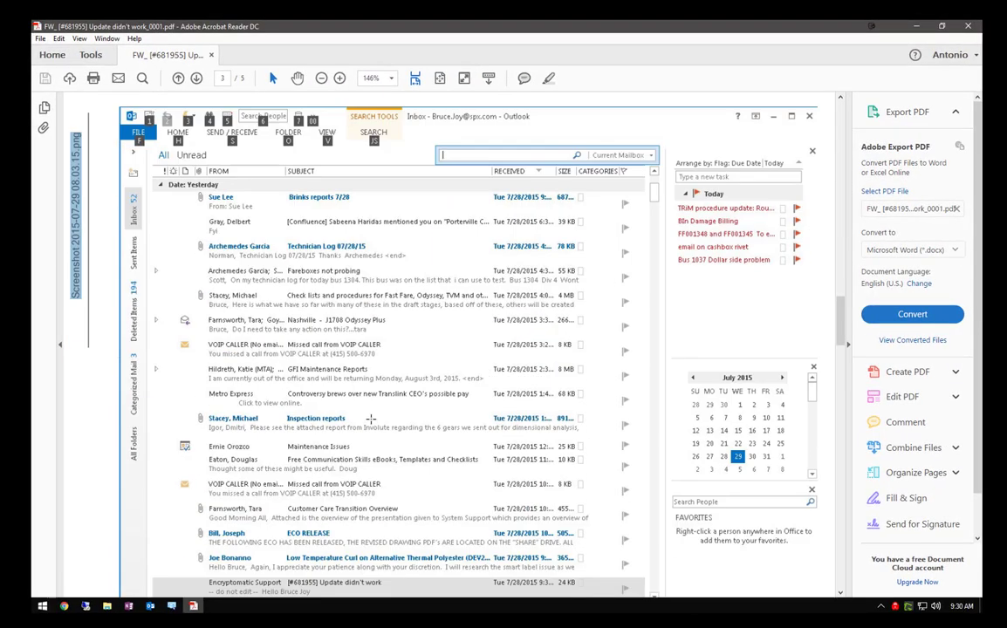
- Highlight the labels Screenshot 2015-07-29 08.04.32.png and Screenshot 2015-07-29 08.10.49.png on the two remaining attachment pages
scroll(371, 419, down, 3)
scroll(371, 418, down, 10)
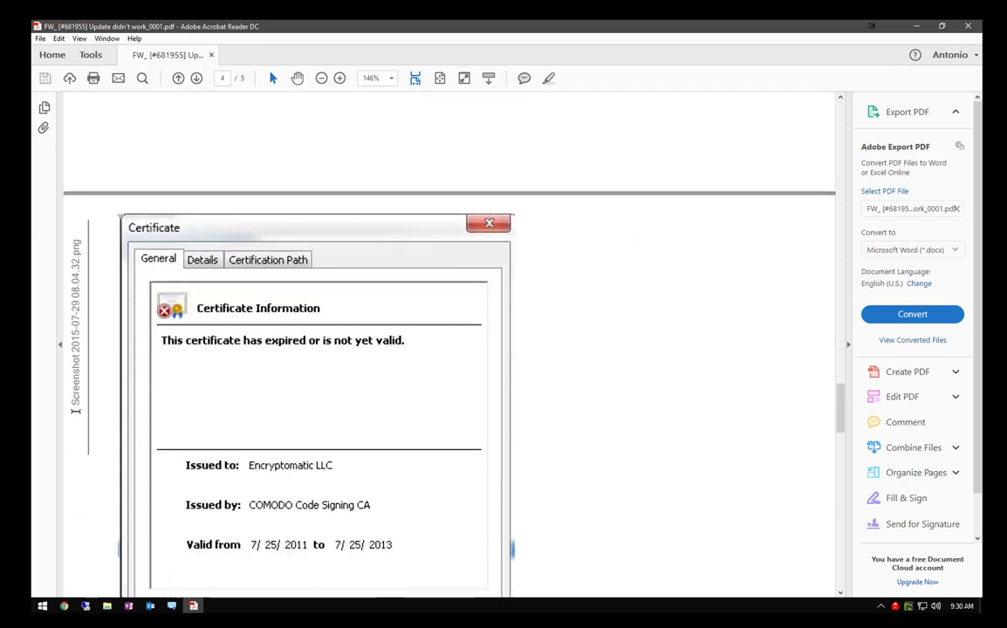
drag(76, 407, 74, 217)
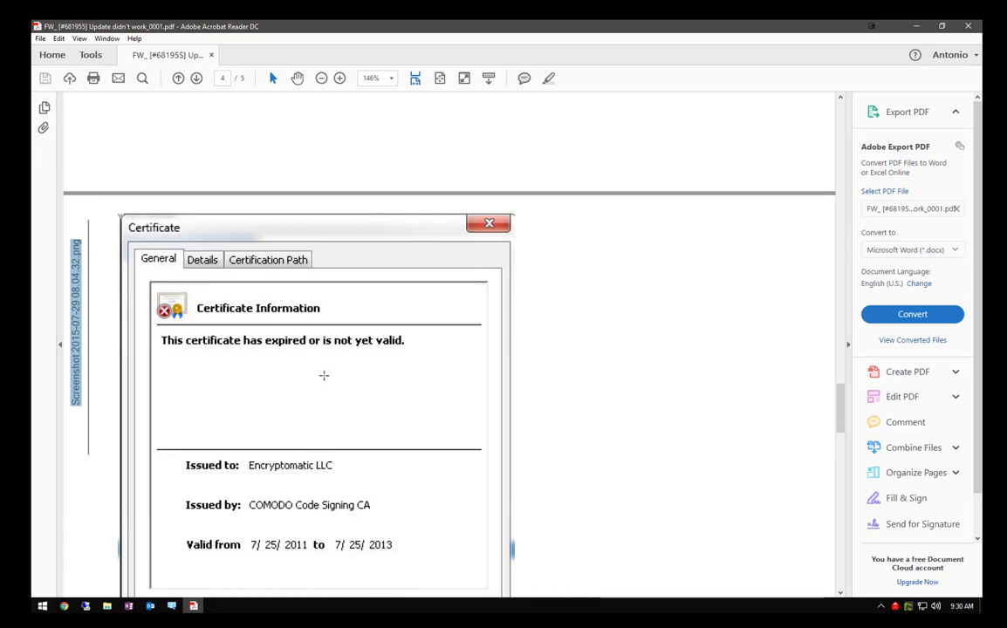
scroll(323, 375, down, 10)
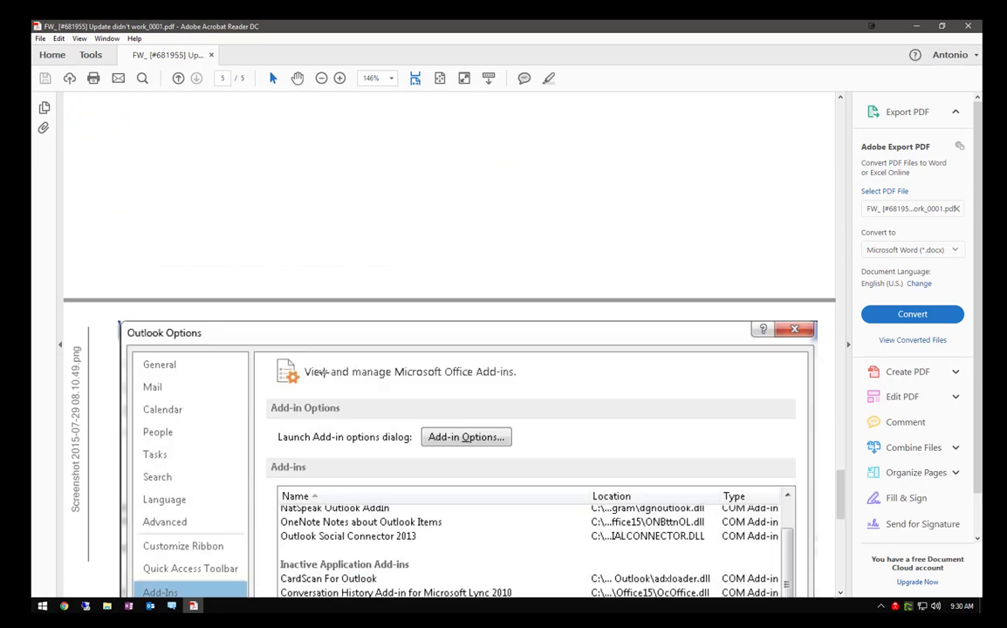
scroll(324, 372, down, 4)
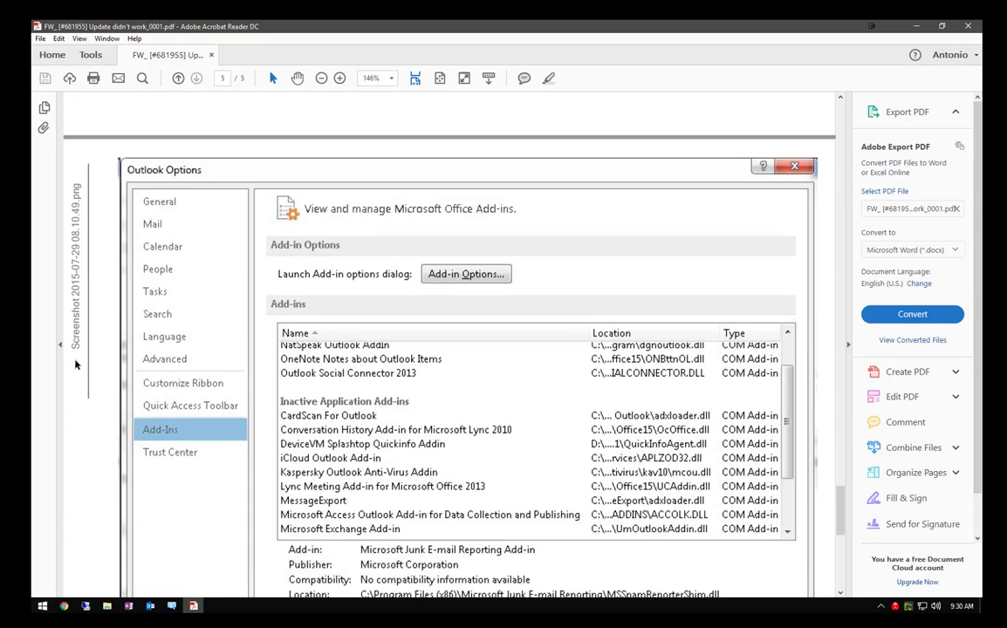
drag(76, 365, 76, 168)
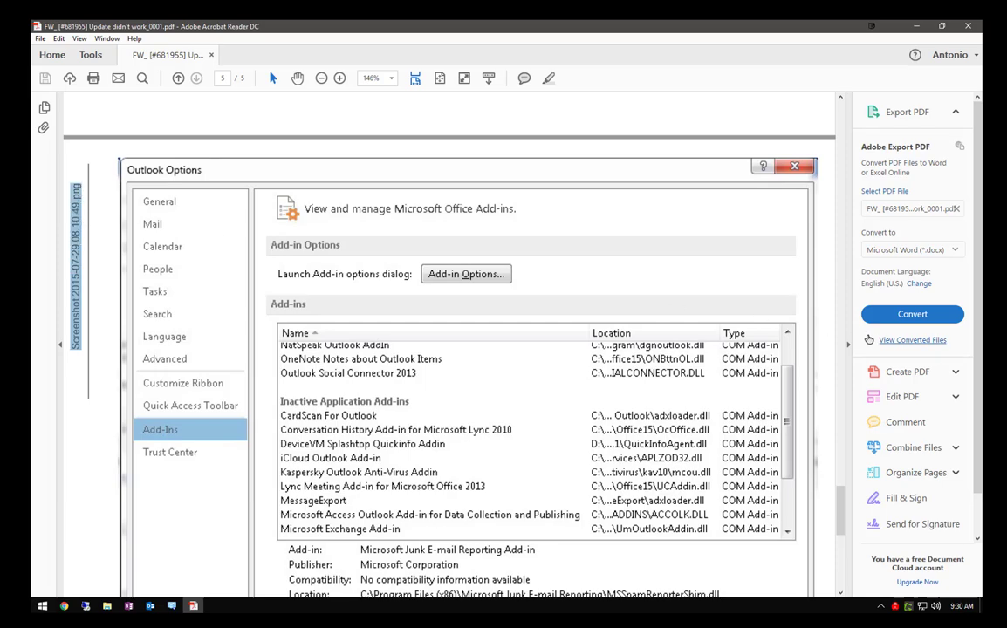
- Highlight the three attachment names in the message header on page 1, and close the PDF
scroll(817, 111, up, 20)
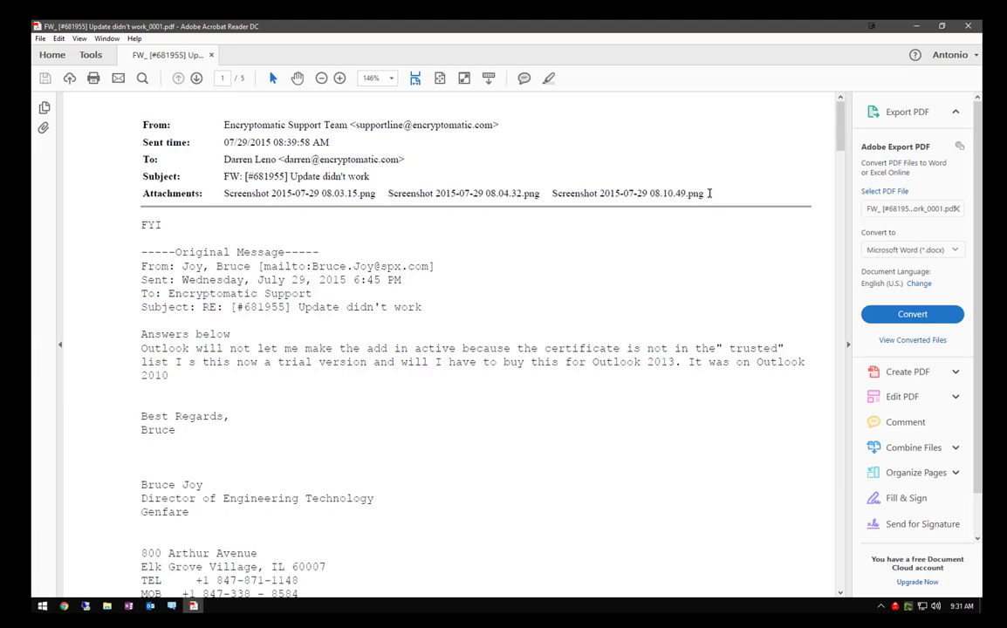
drag(678, 192, 225, 194)
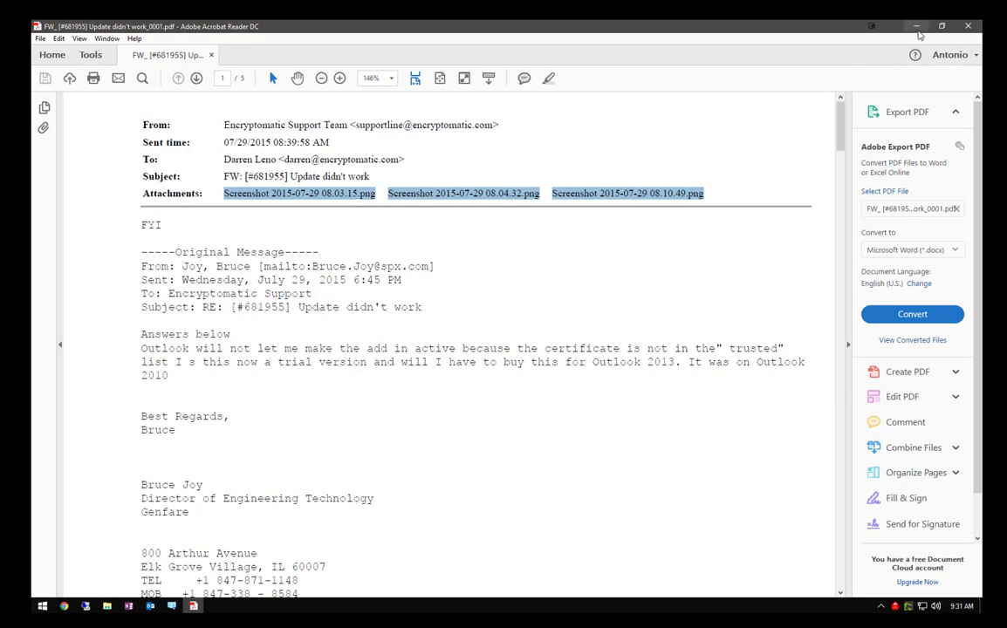
click(967, 26)
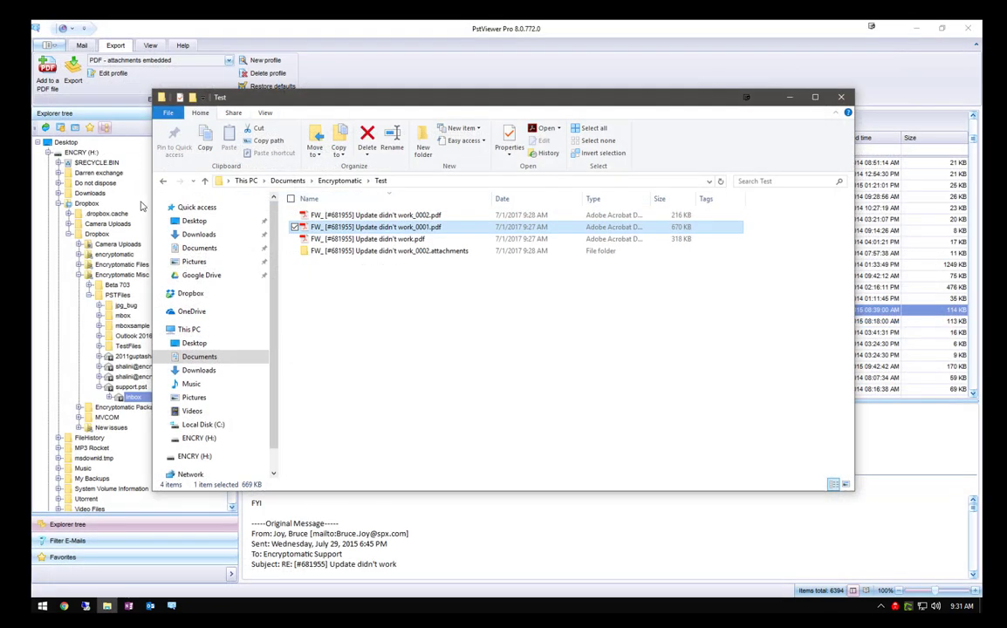
- Open the exported PDF ending in _0002 and check its list of embedded attachments
click(392, 218)
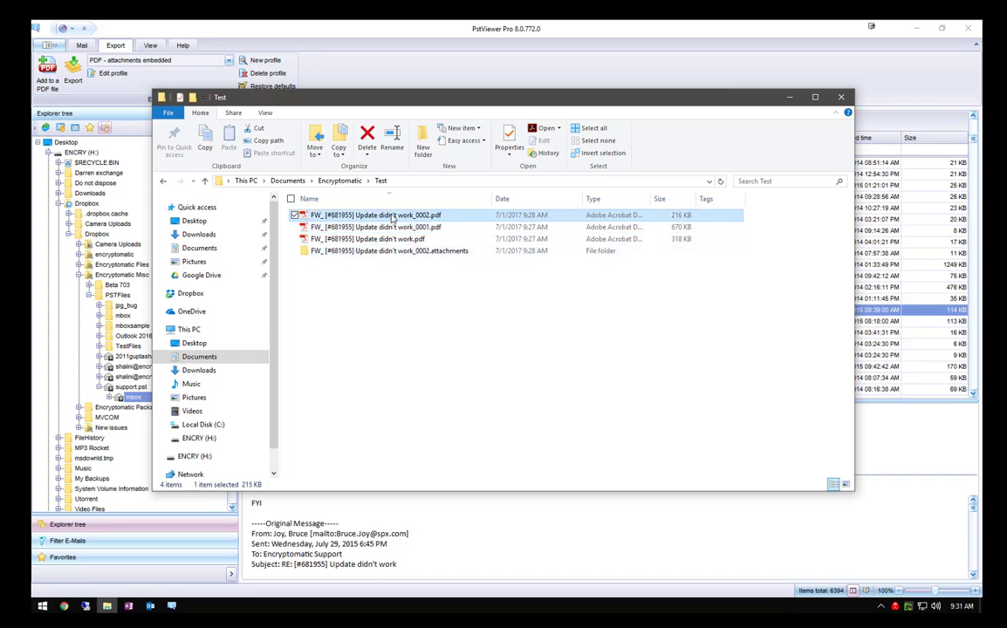
double_click(392, 217)
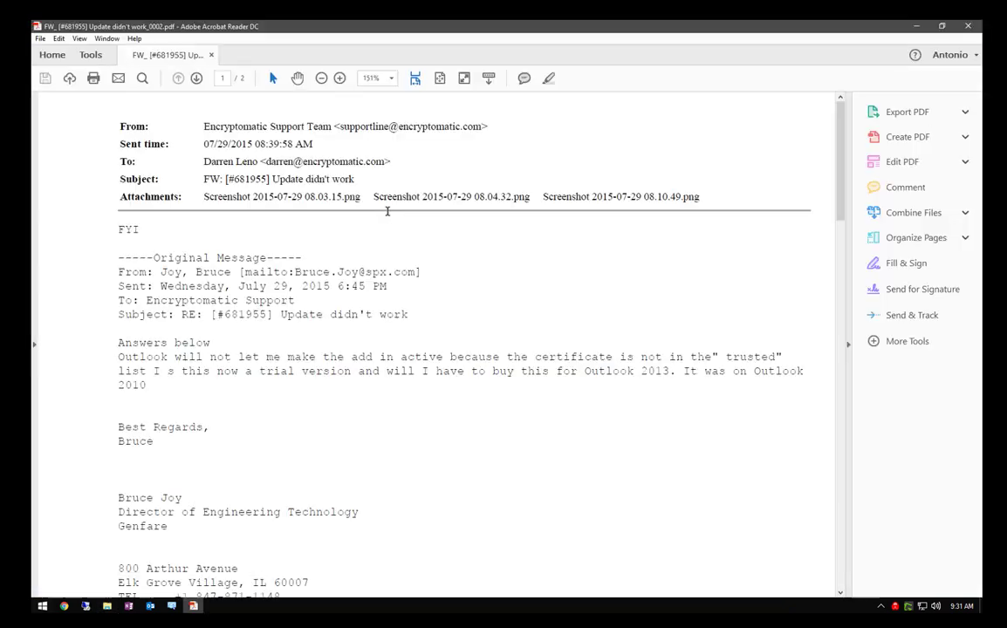
click(33, 343)
click(43, 128)
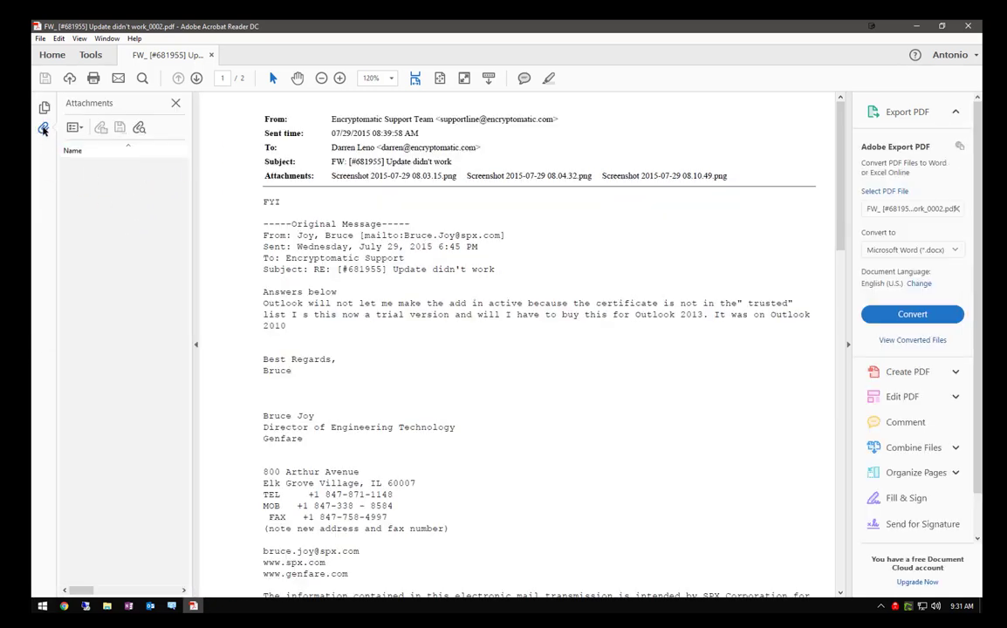
click(42, 128)
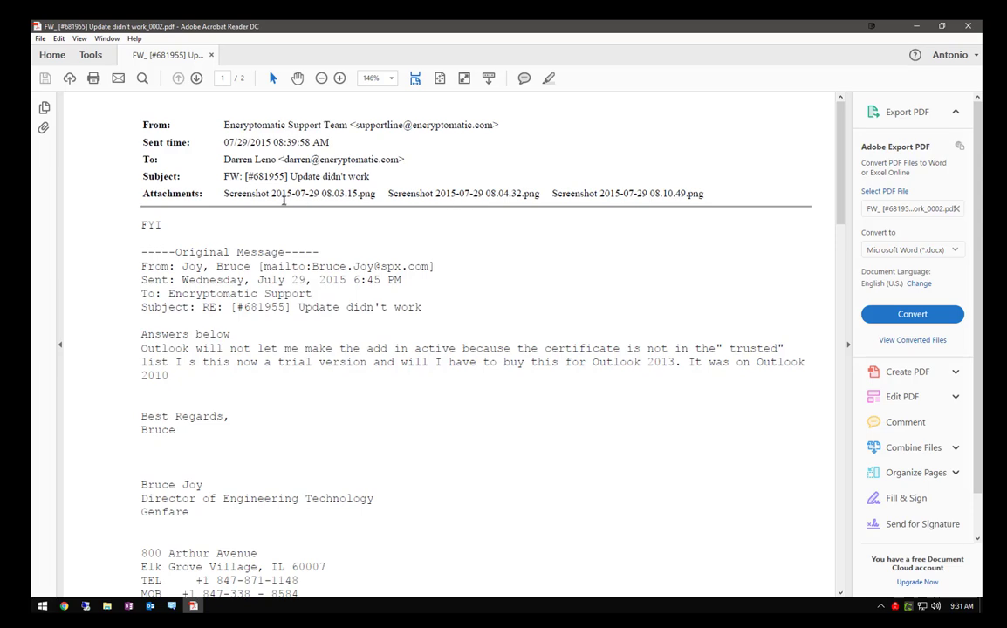
- Examine the attachment names in the message header and read the document through to the end of page 2
drag(700, 197, 232, 206)
scroll(434, 242, down, 15)
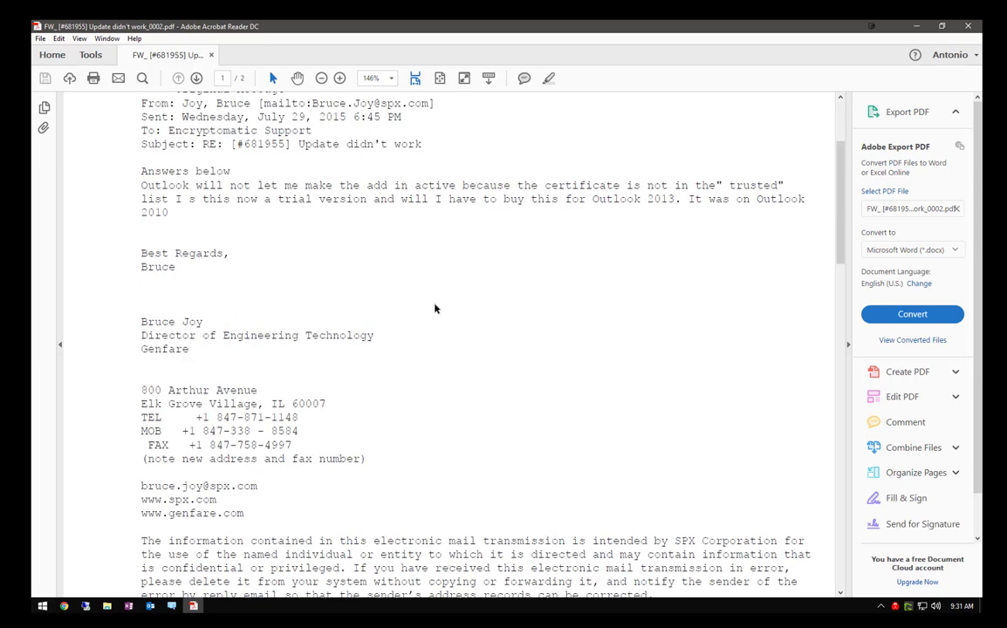
scroll(441, 297, down, 3)
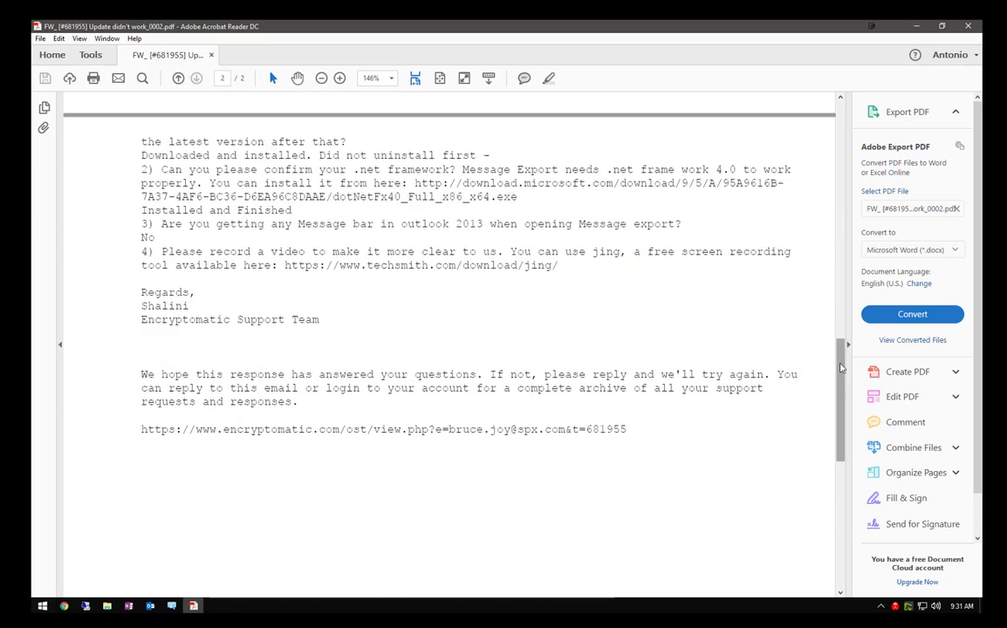
- Scroll to the end of the _0002 PDF, close it, and open the folder FW_ [#681955] Update didn't work_0002.attachments
drag(842, 366, 859, 515)
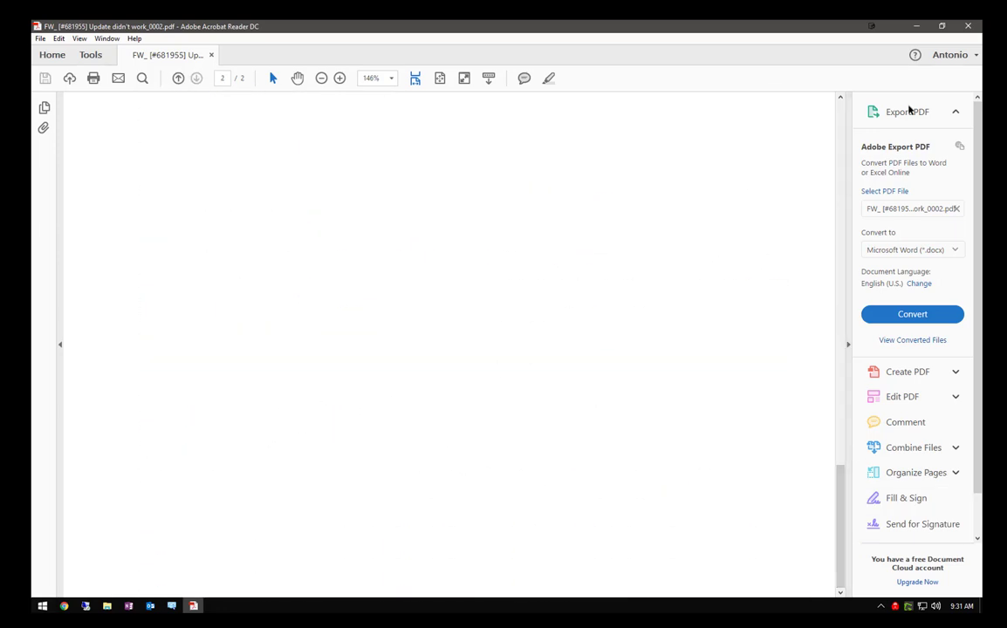
click(965, 26)
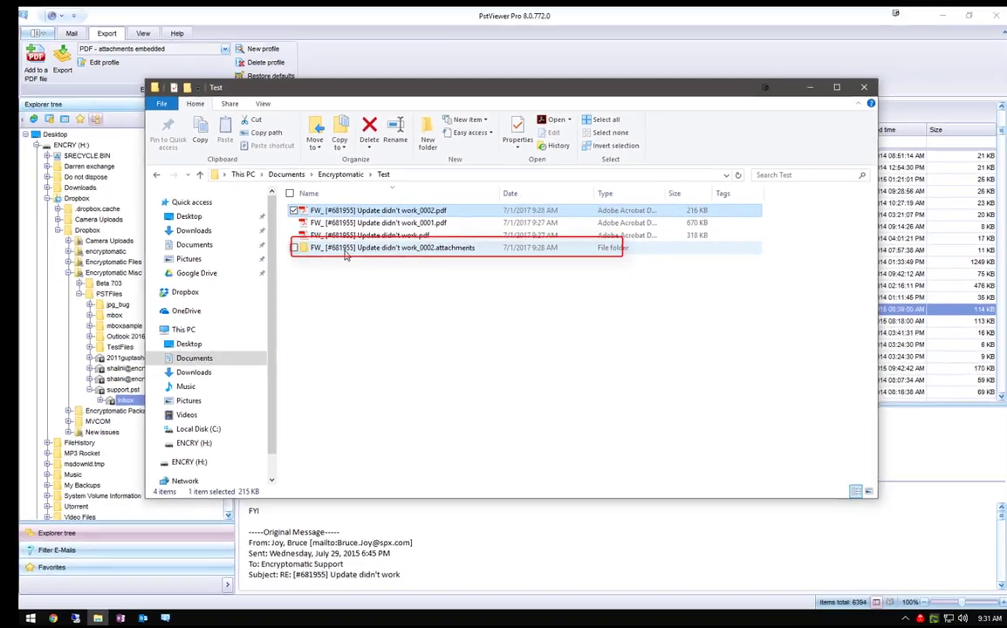
double_click(271, 248)
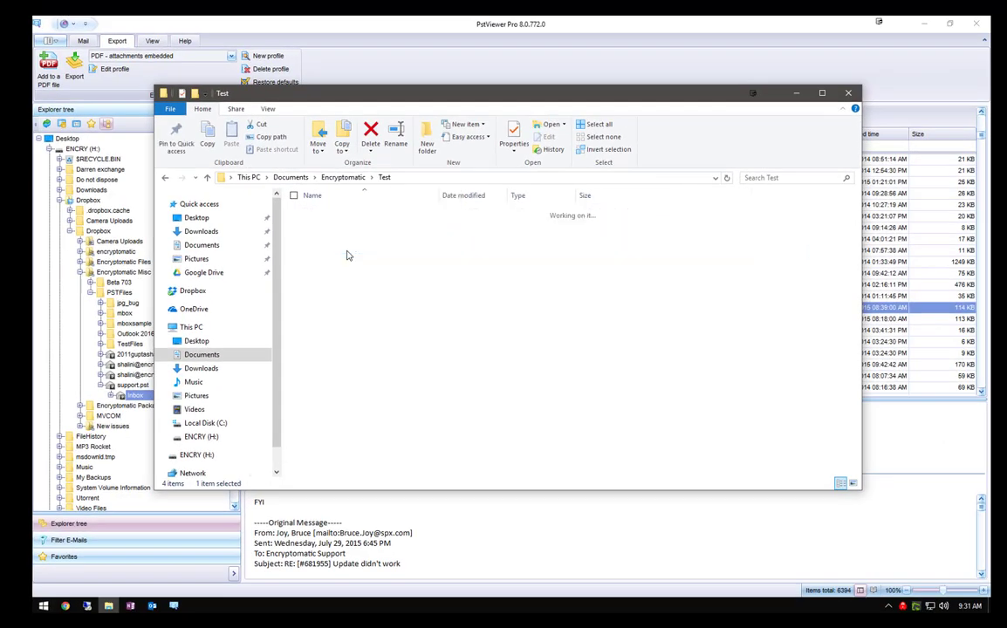
drag(536, 241, 273, 205)
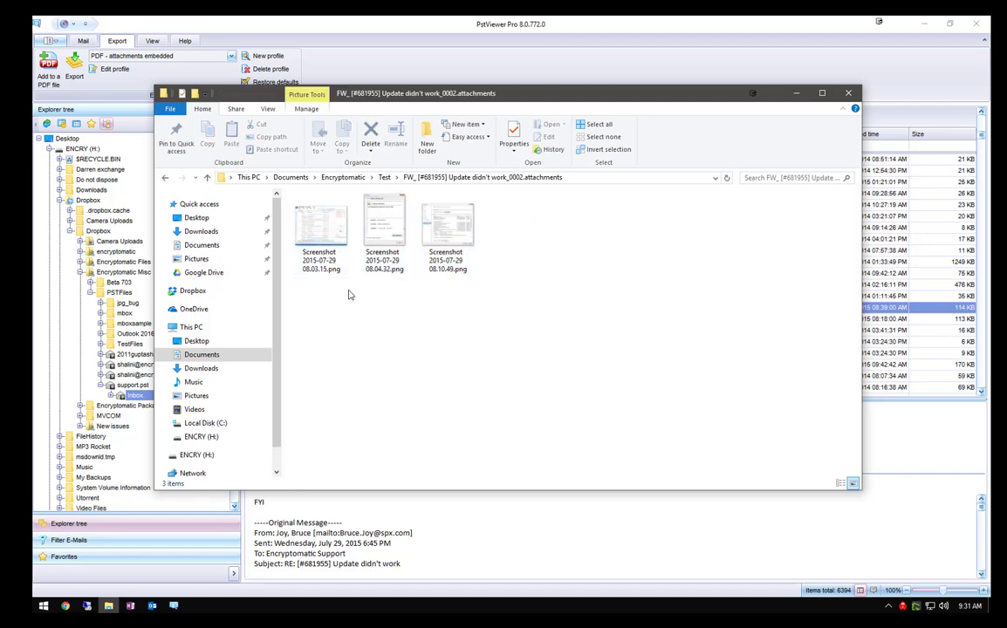
- View each of the three screenshot PNG files in the attachments folder, and close the folder window
click(319, 229)
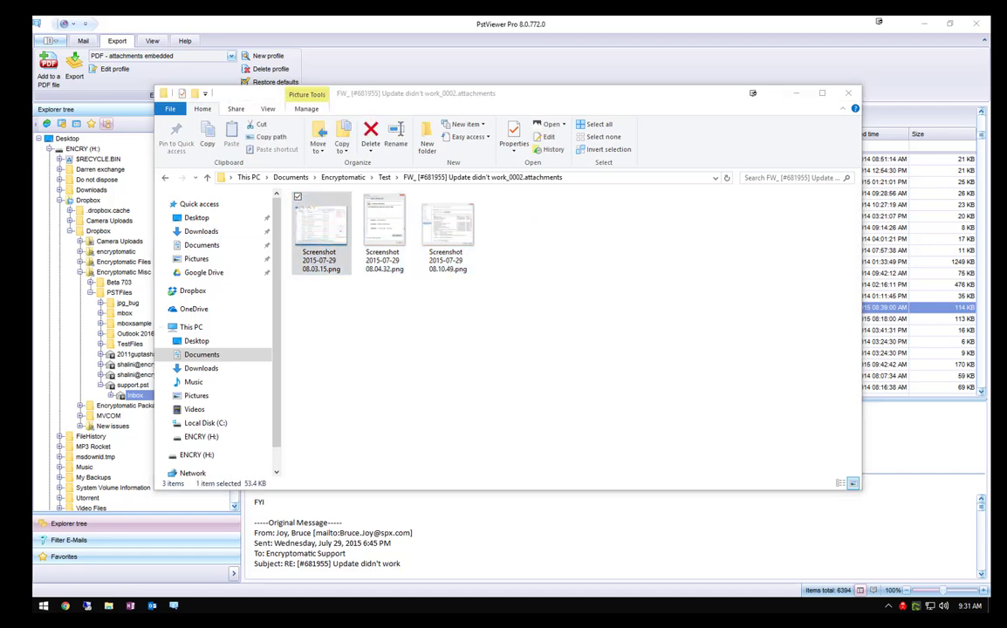
key(Return)
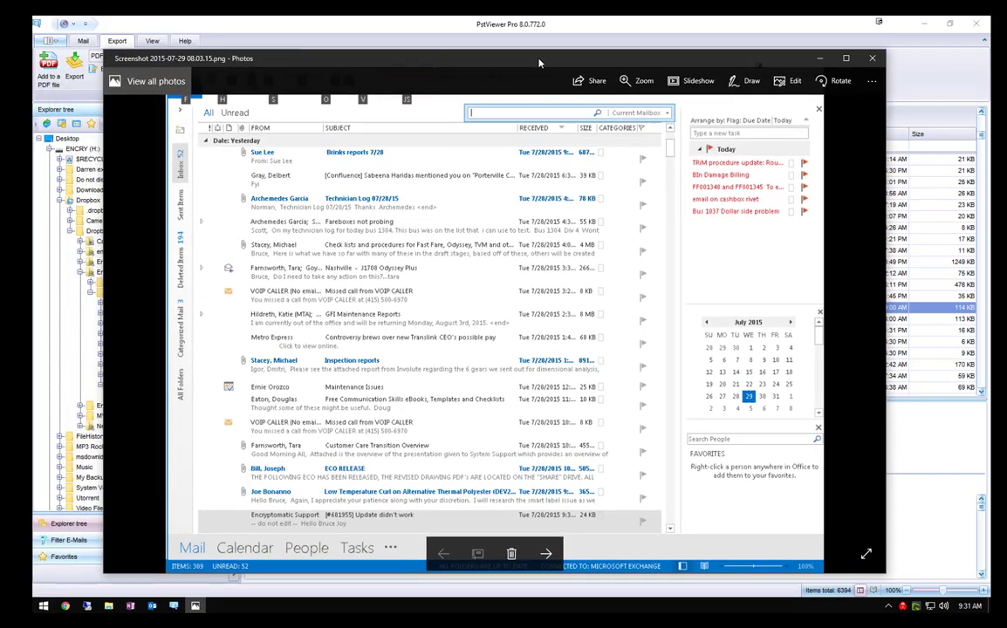
click(871, 57)
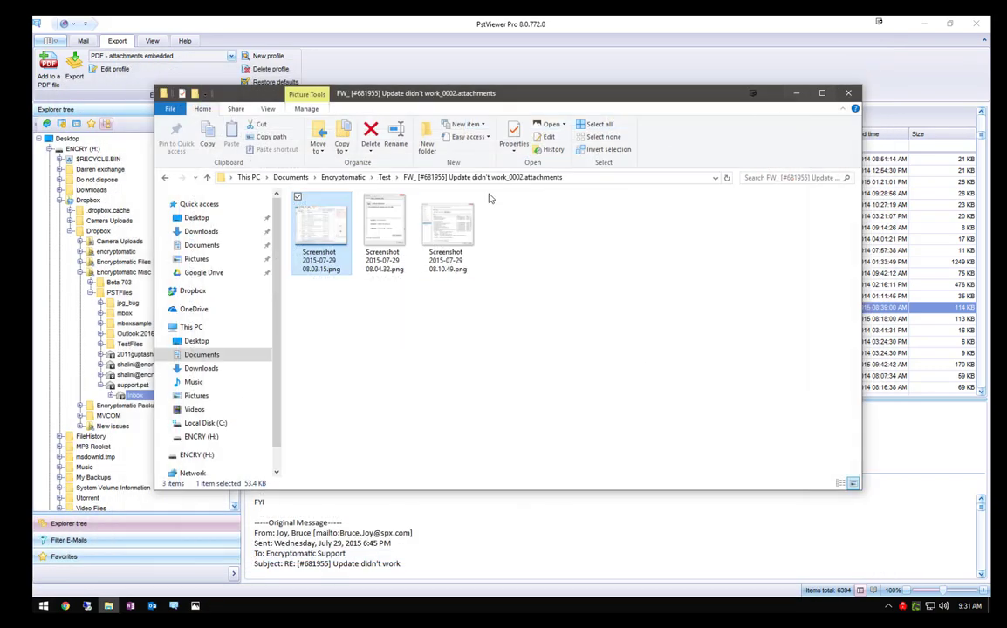
click(395, 234)
double_click(392, 234)
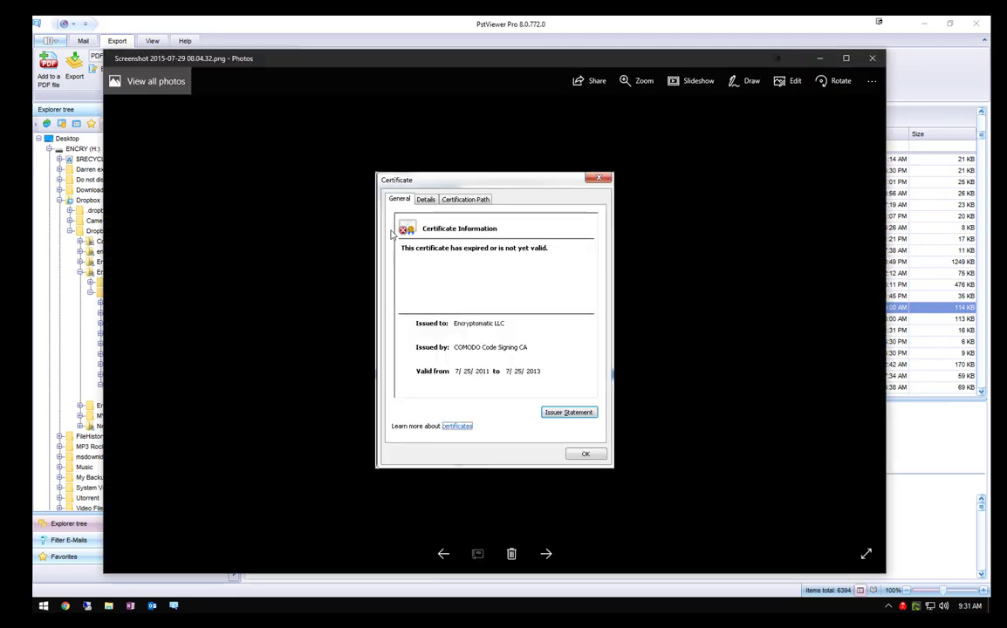
click(871, 58)
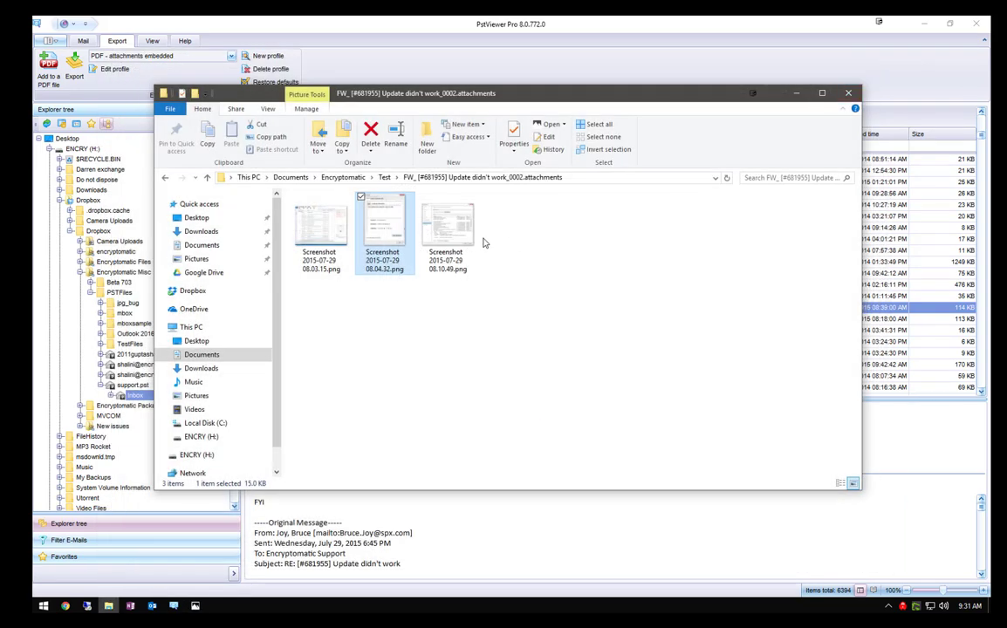
click(469, 237)
double_click(473, 234)
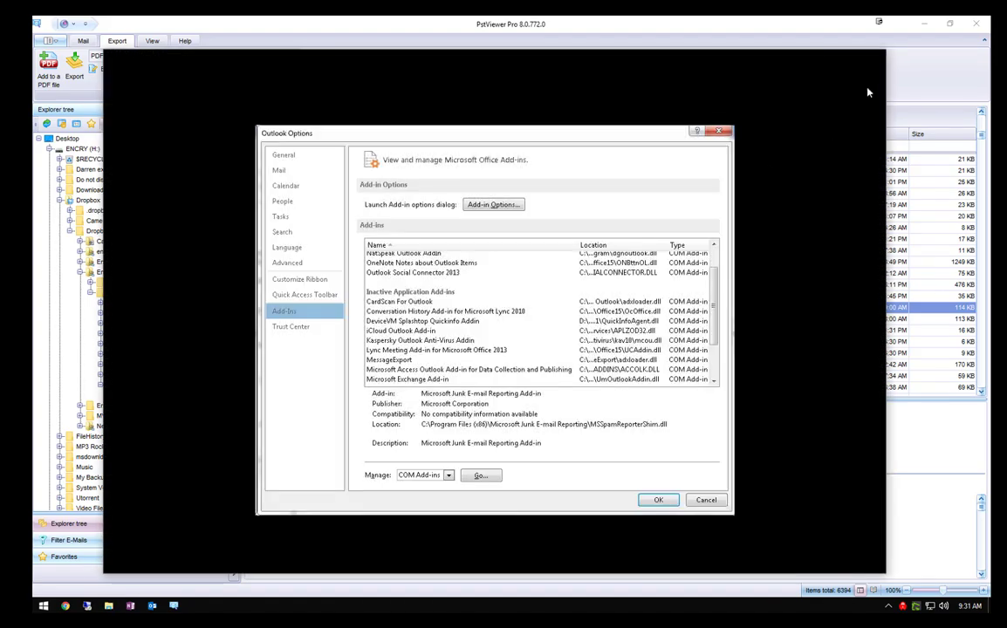
click(873, 59)
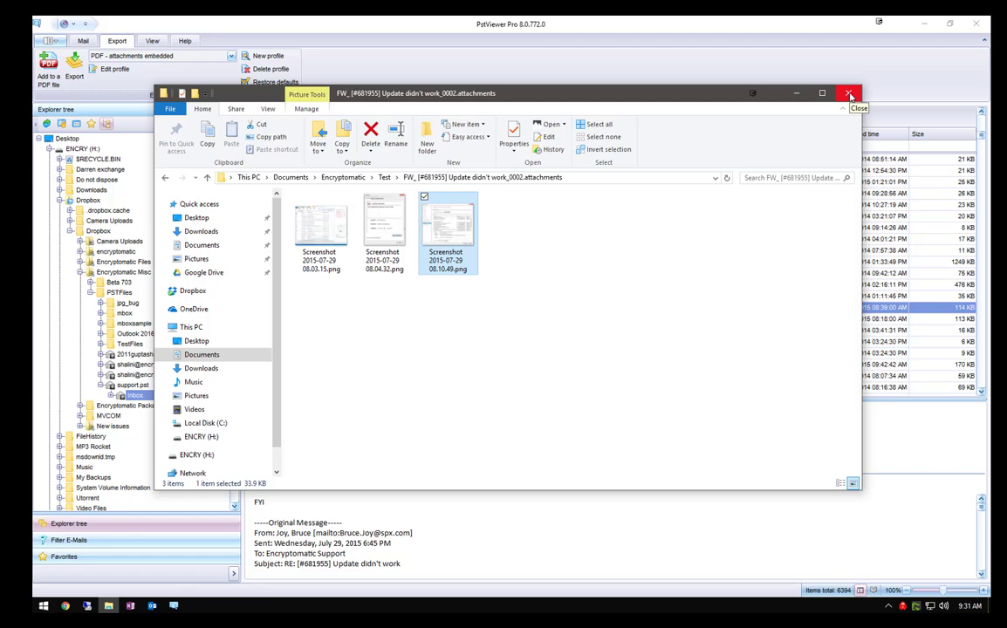
click(850, 94)
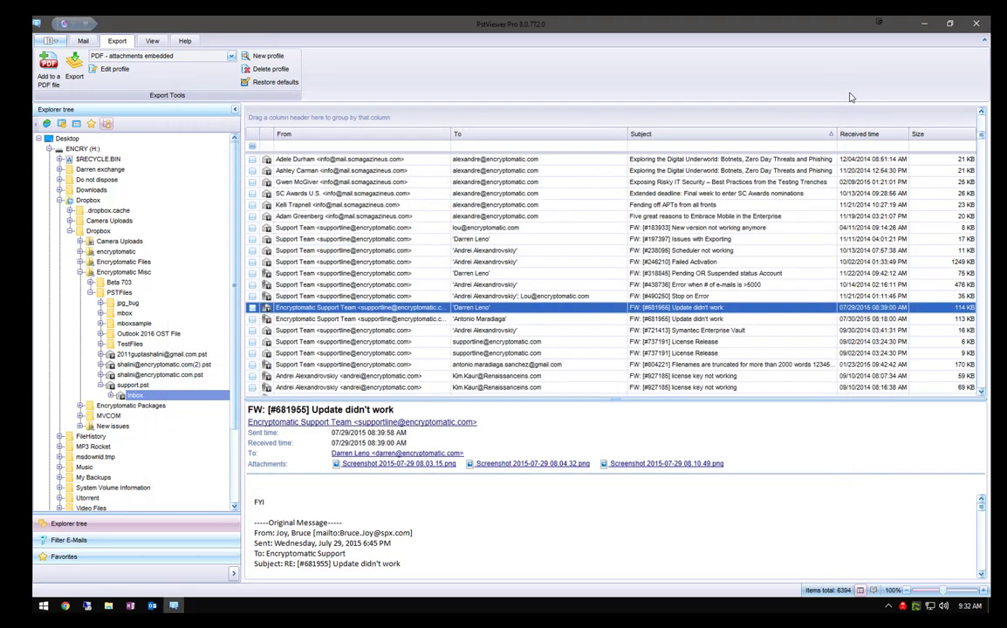
- Open the export profile PDF - attachments converted/included for editing in an enlarged dialog and select its Attachment label setting
click(231, 56)
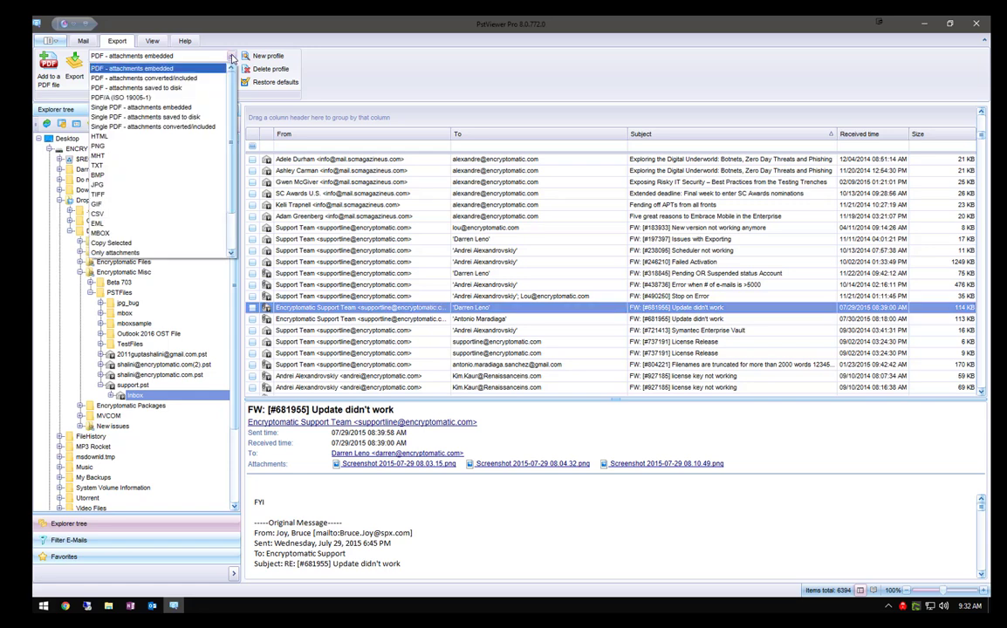
click(159, 78)
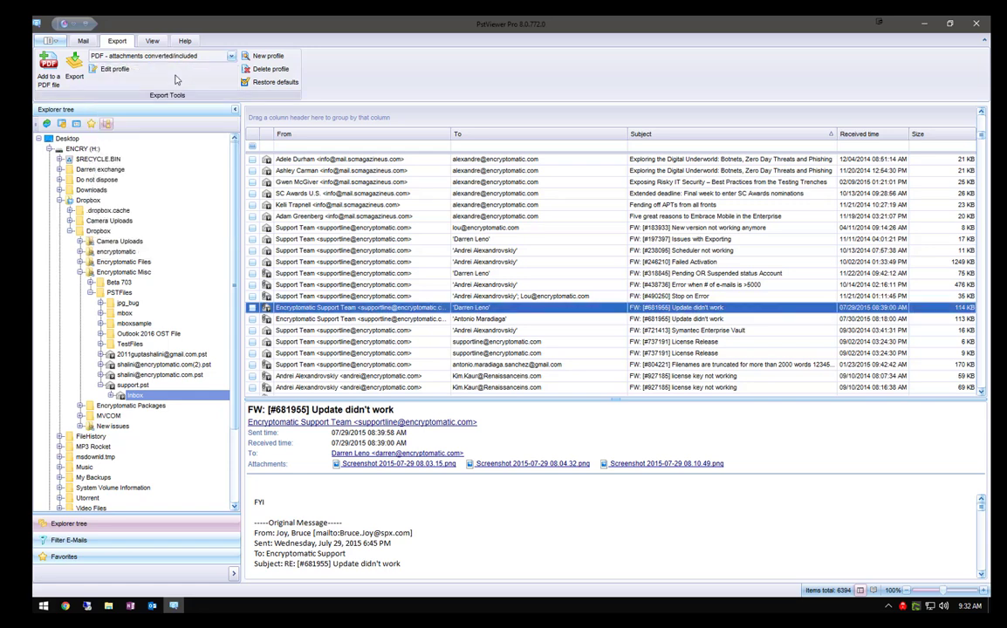
click(114, 70)
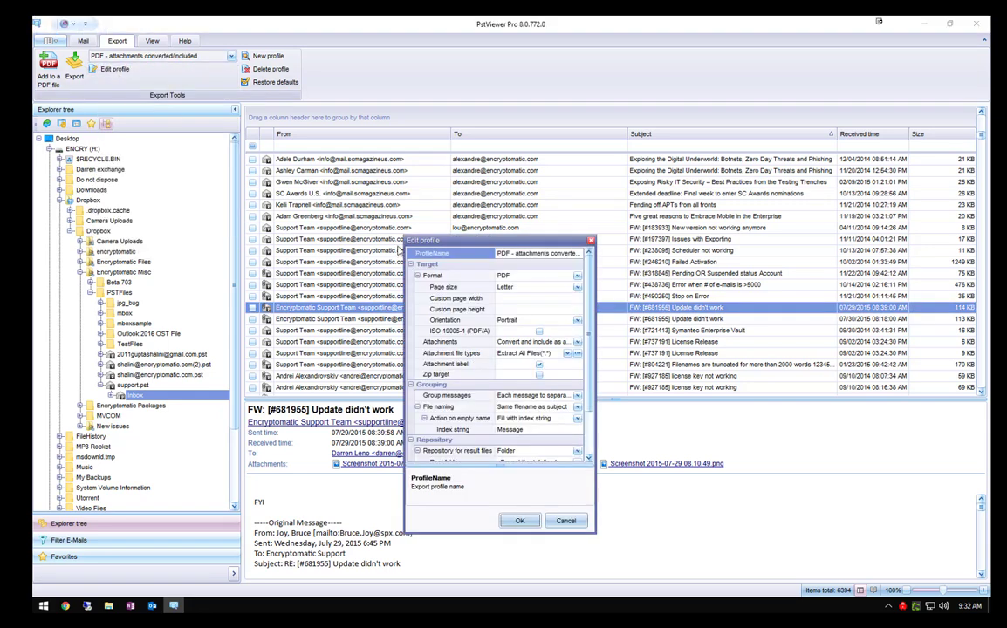
drag(467, 247, 310, 116)
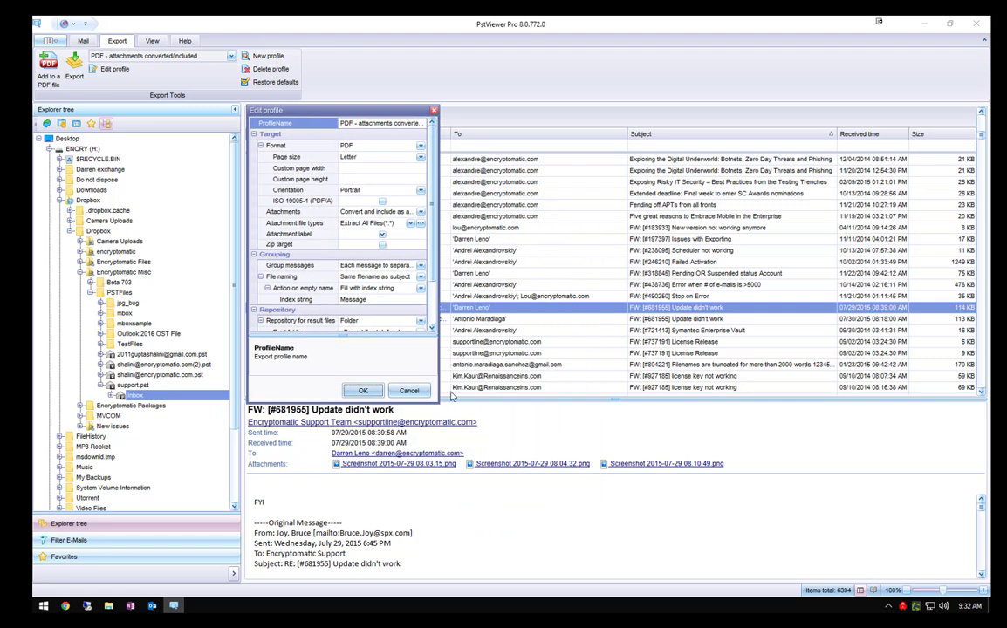
drag(438, 402, 881, 543)
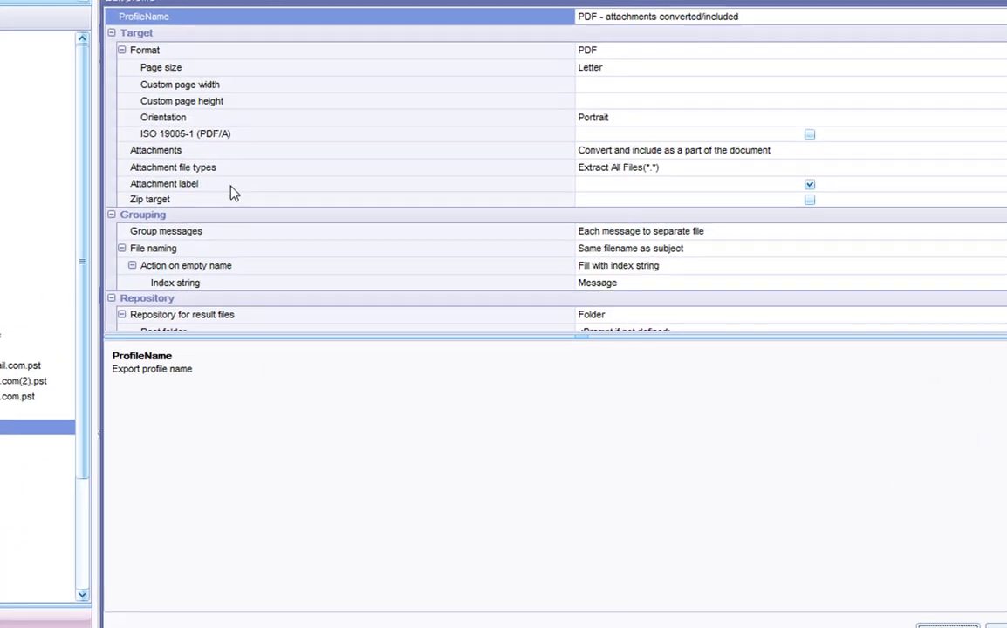
click(484, 232)
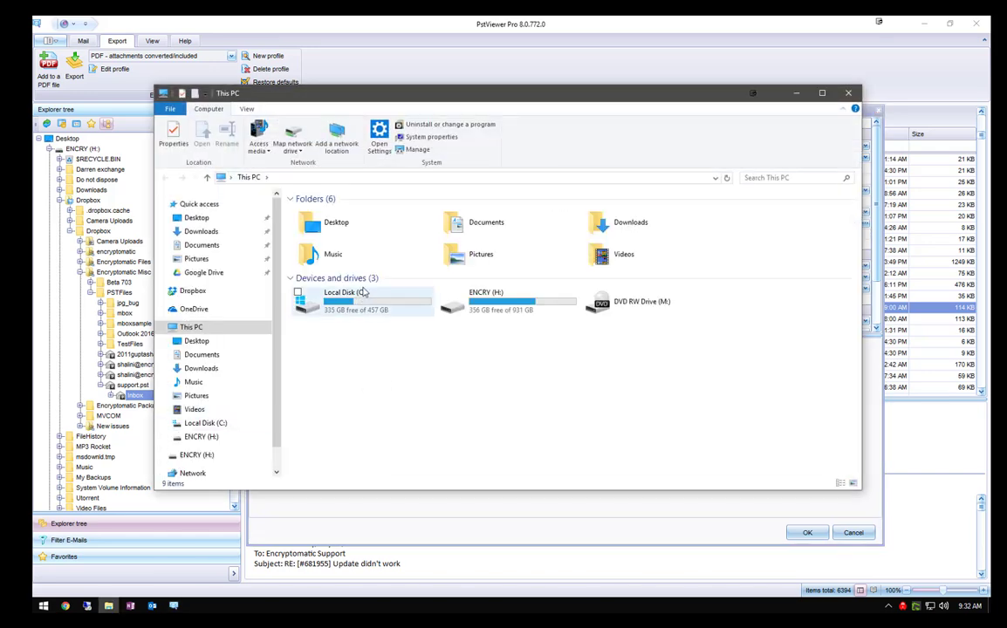
- Open the exported PDF FW_ [#681955] Update didn't work_0001.pdf from the Documents > Encryptomatic > Test folder
double_click(475, 223)
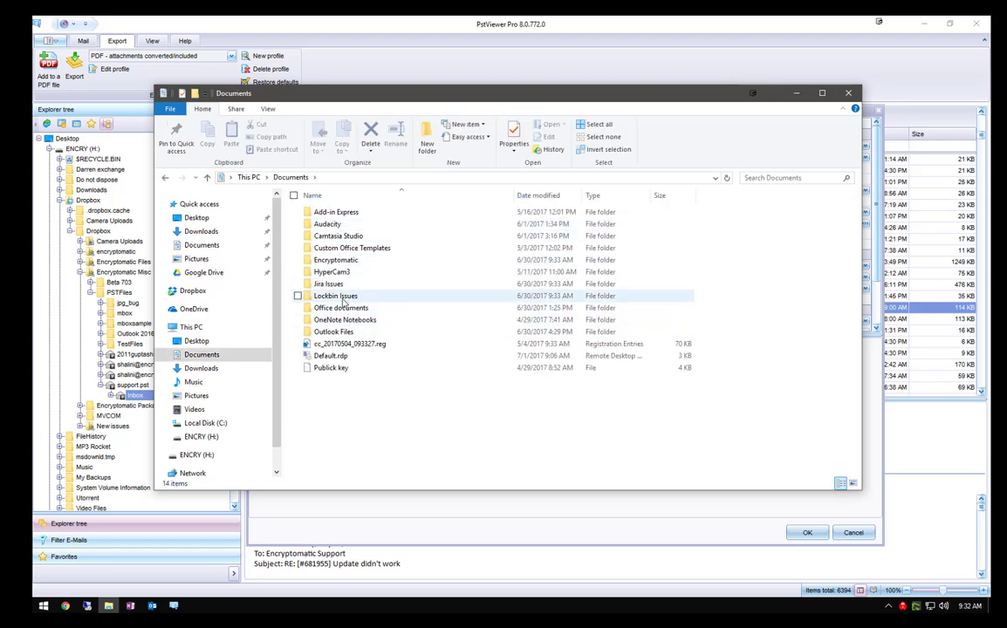
double_click(336, 260)
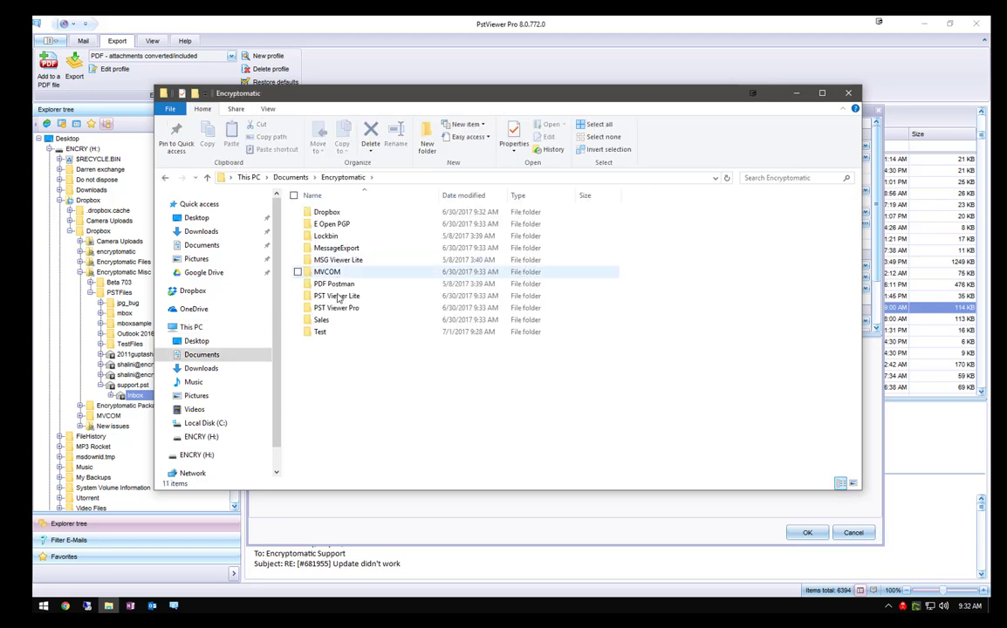
double_click(314, 332)
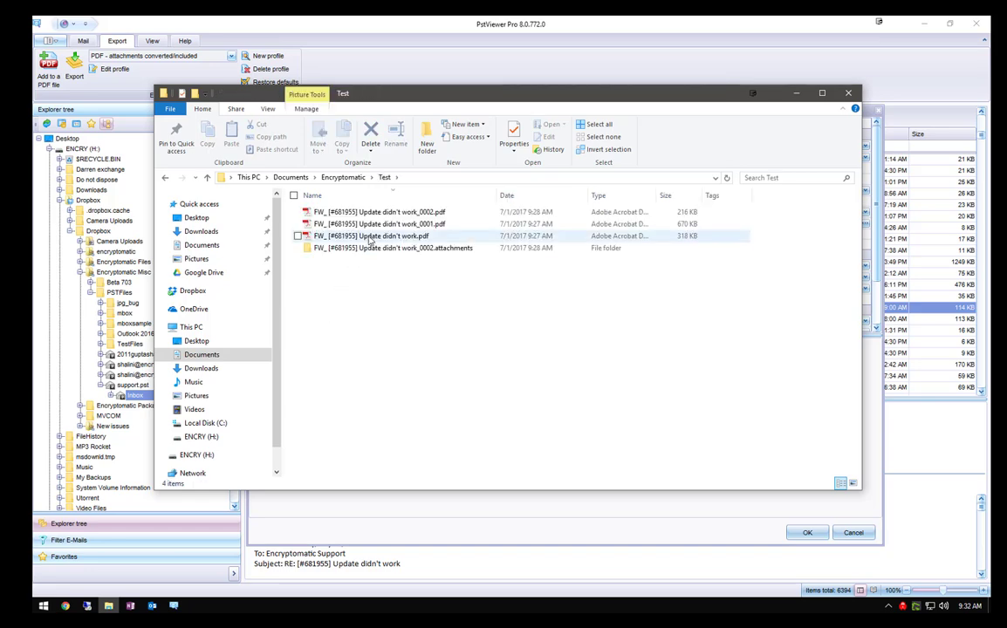
click(378, 225)
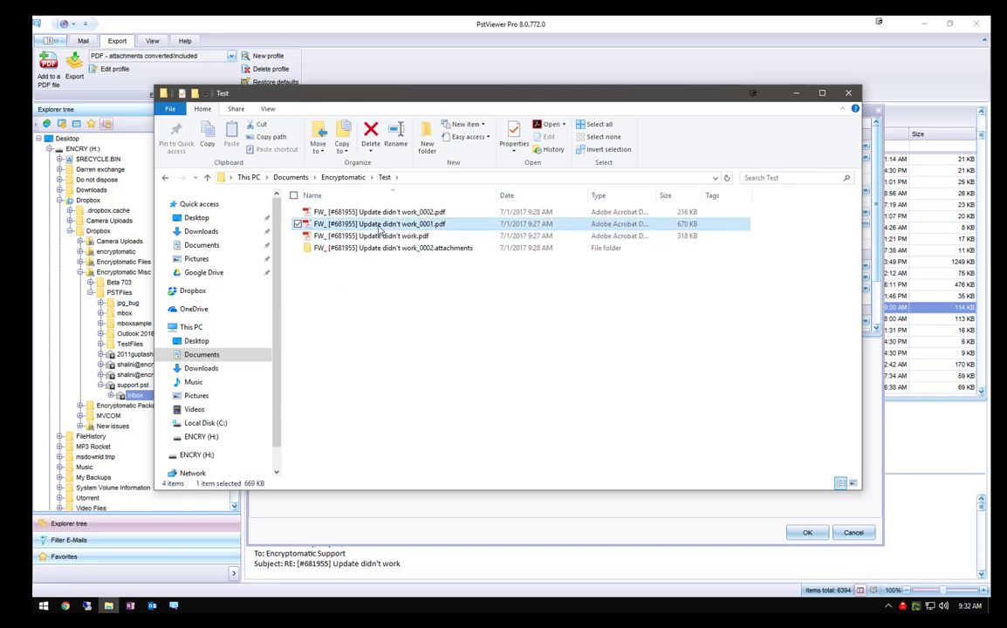
double_click(378, 225)
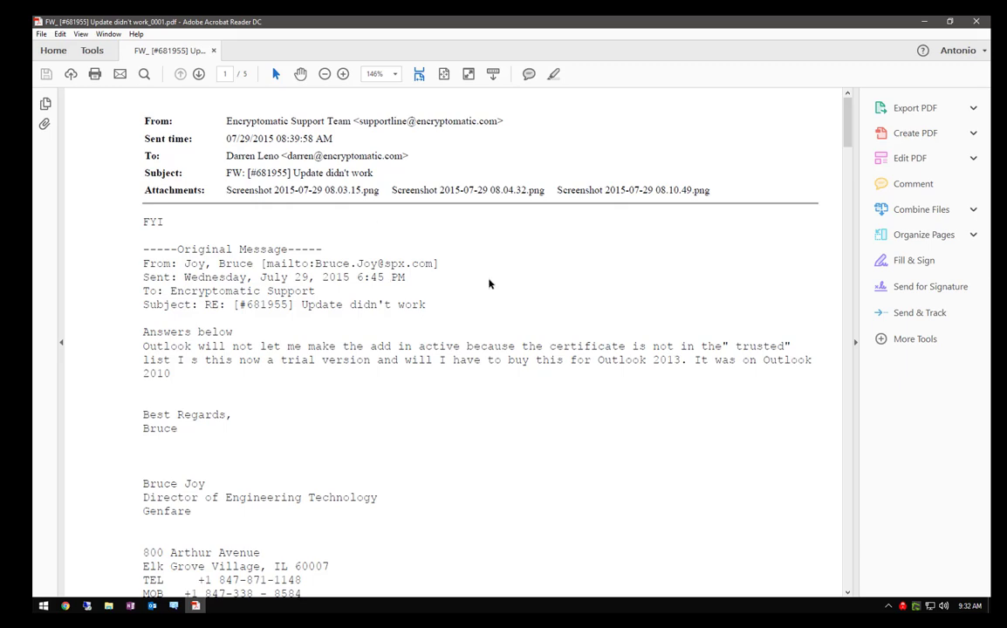
- Highlight the attachment label Screenshot 2015-07-29 08.03.15.png on page 3, and return to the profile settings with the PDF closed
drag(844, 139, 848, 305)
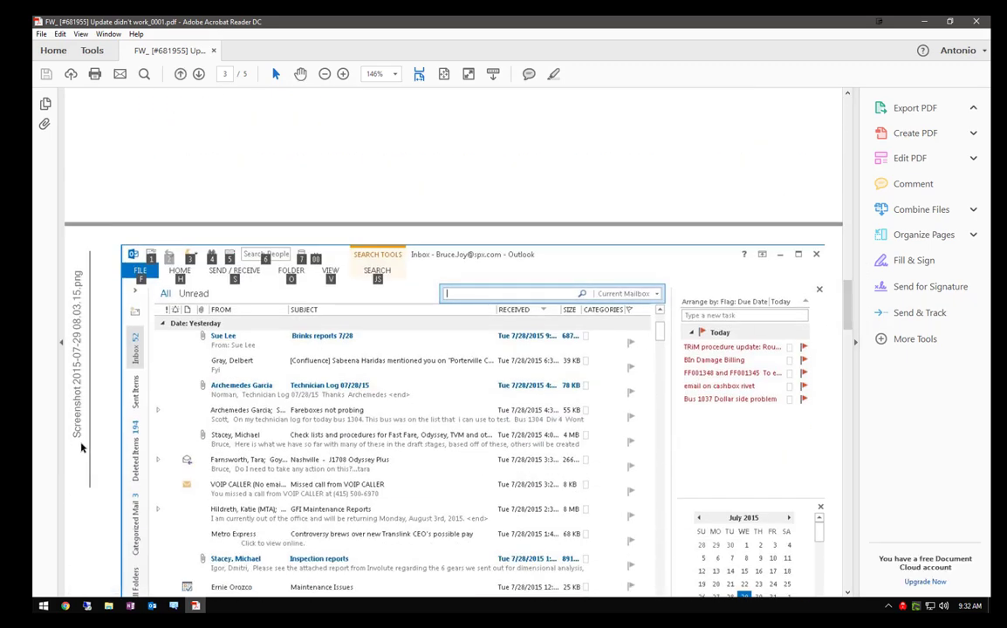
mouse_move(80, 443)
mouse_down()
mouse_move(94, 302)
mouse_move(85, 248)
mouse_up()
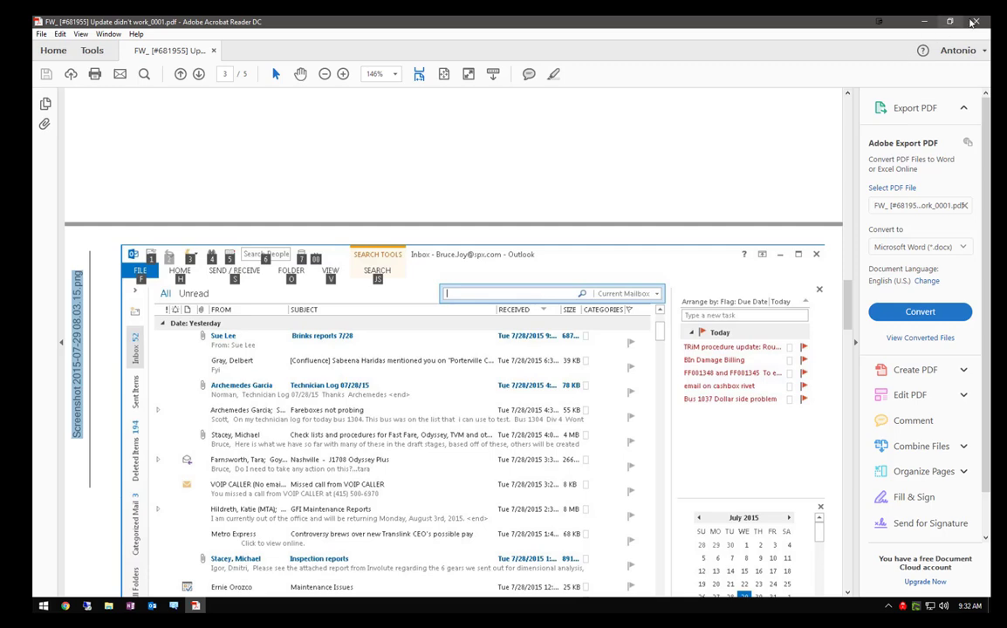
click(974, 22)
click(797, 95)
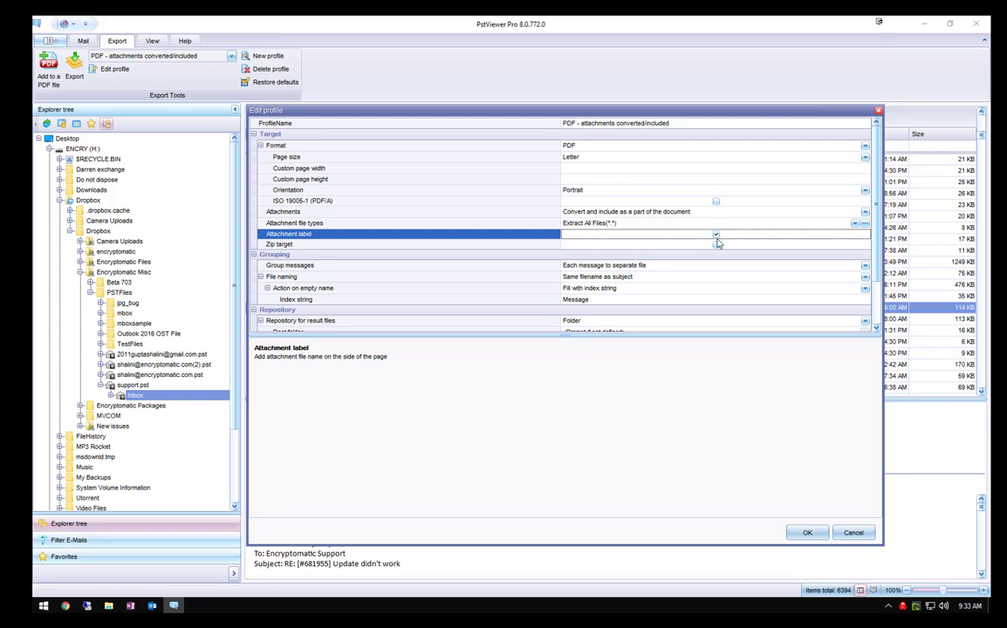
- Examine the profile's choices for root folder, result repository and message grouping, keeping Each message to separate file
drag(879, 250, 886, 293)
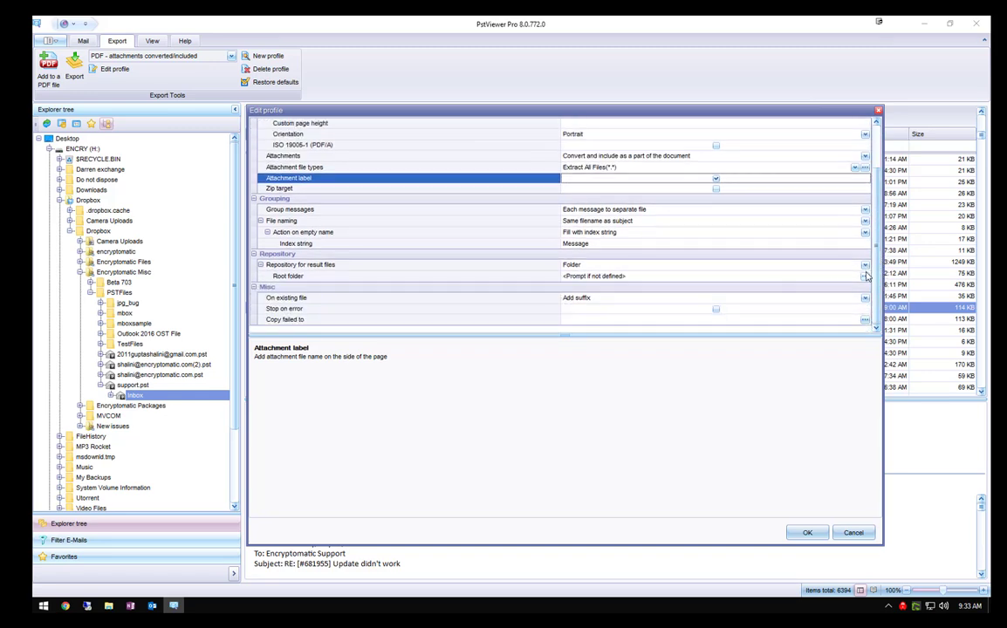
click(865, 277)
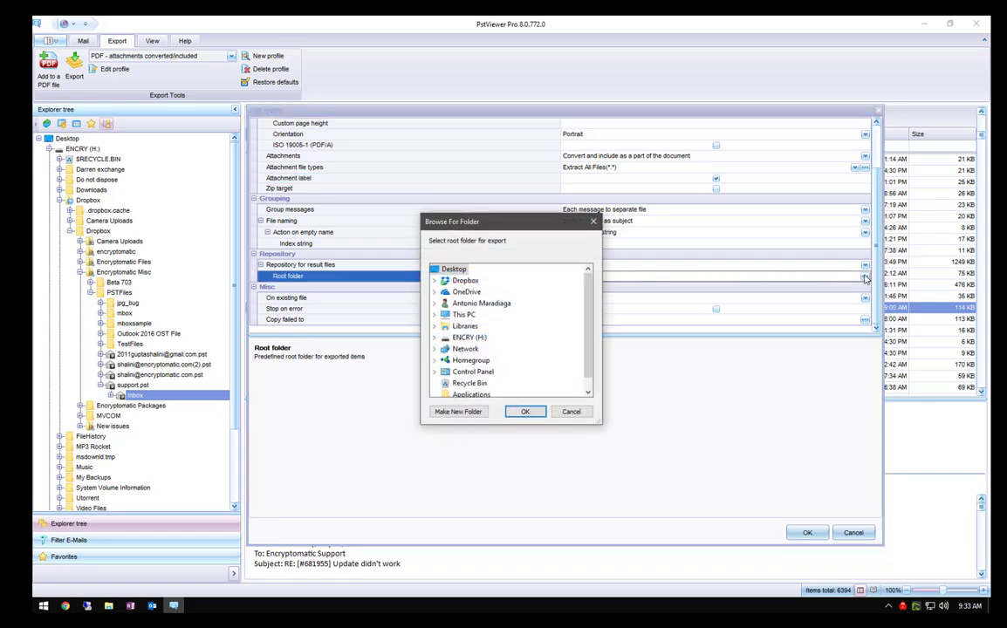
click(570, 410)
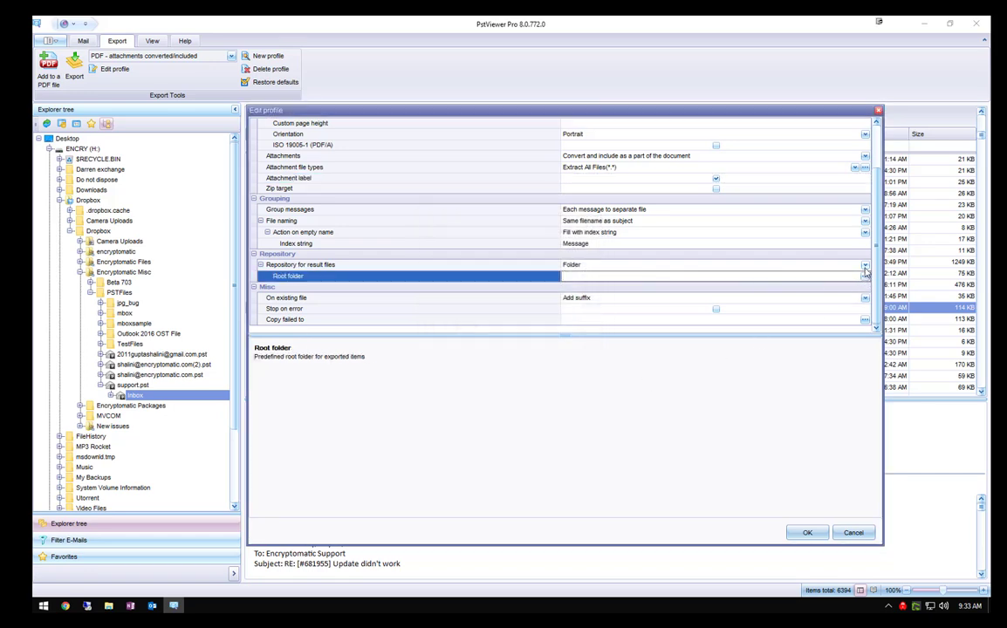
click(865, 266)
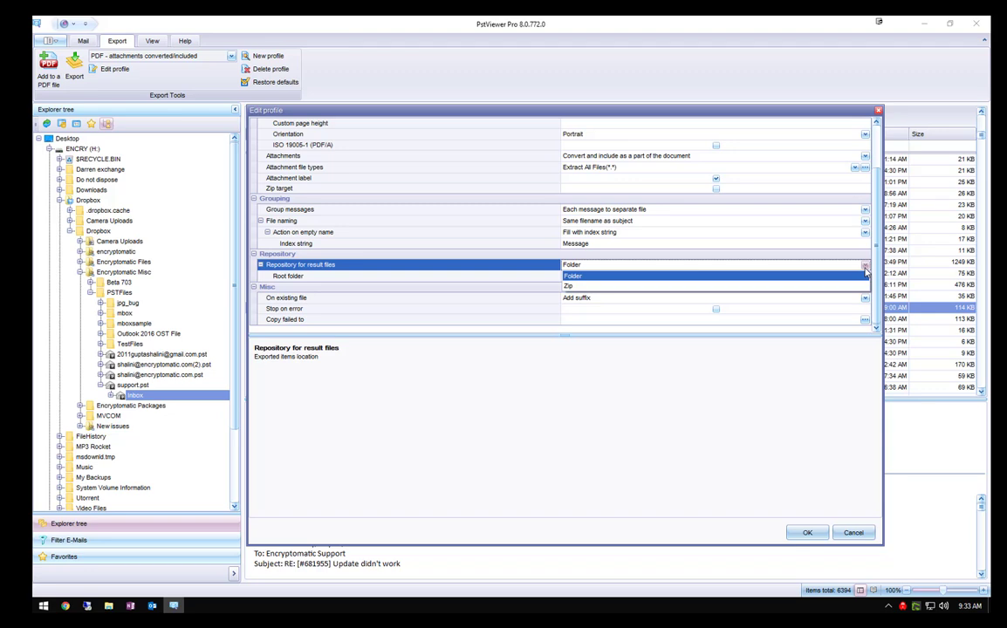
click(374, 281)
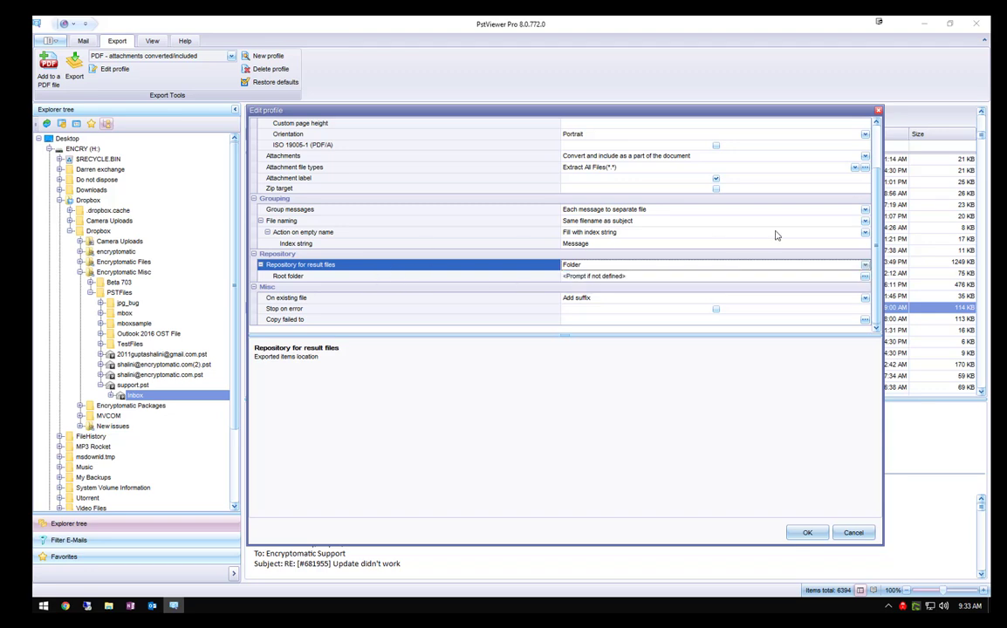
click(864, 211)
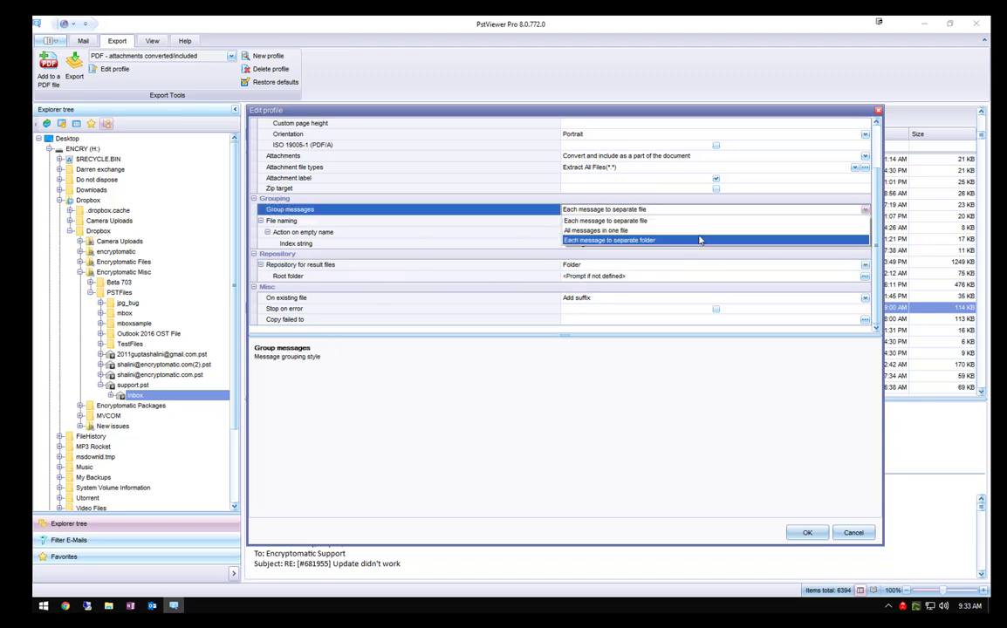
click(615, 221)
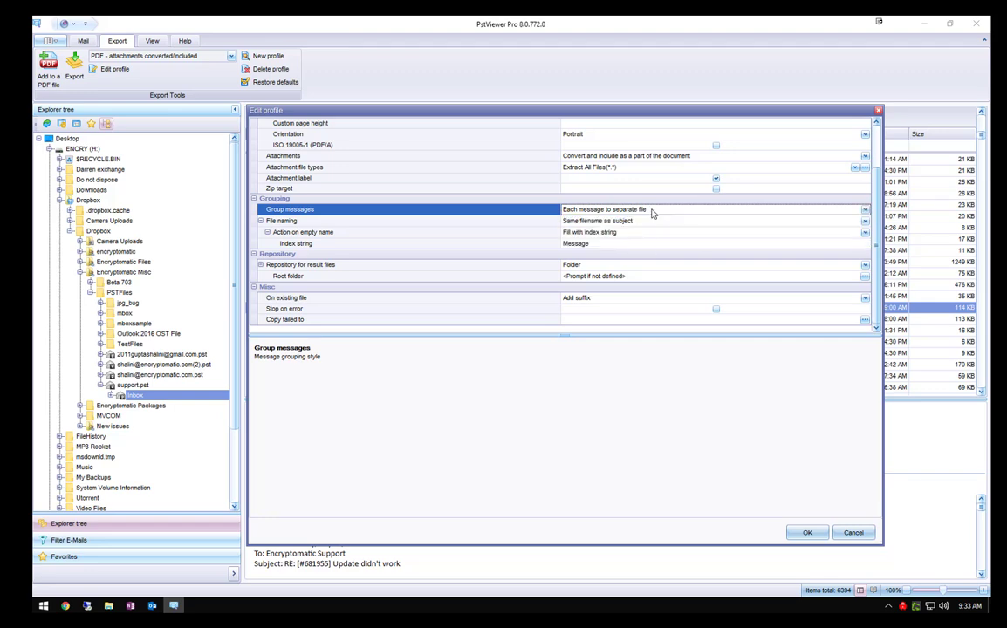
- Switch the profile's file naming to Custom naming schema and clear every default element from its naming schema
click(636, 223)
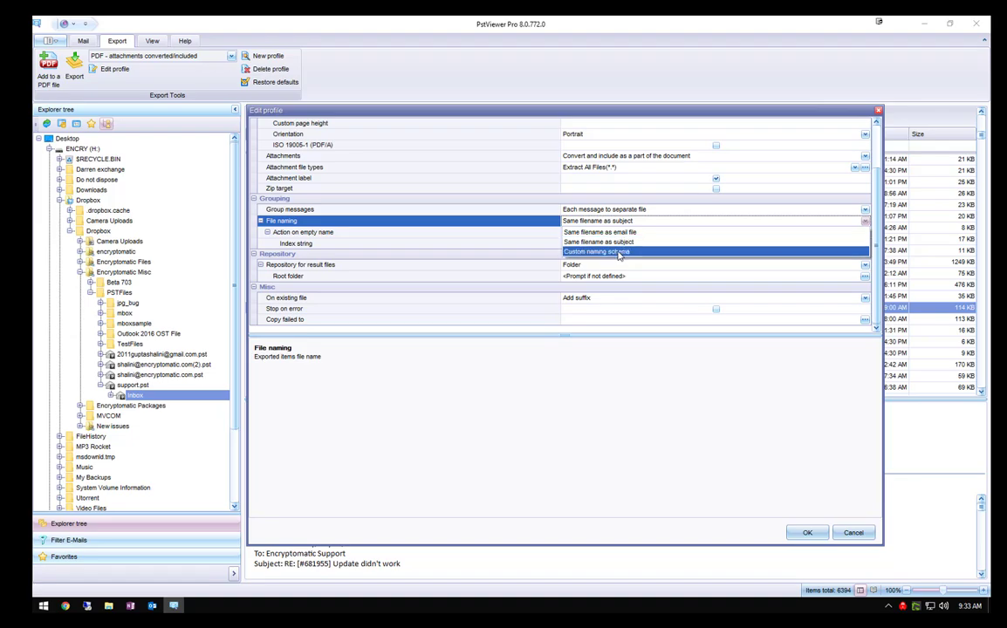
click(625, 253)
click(861, 233)
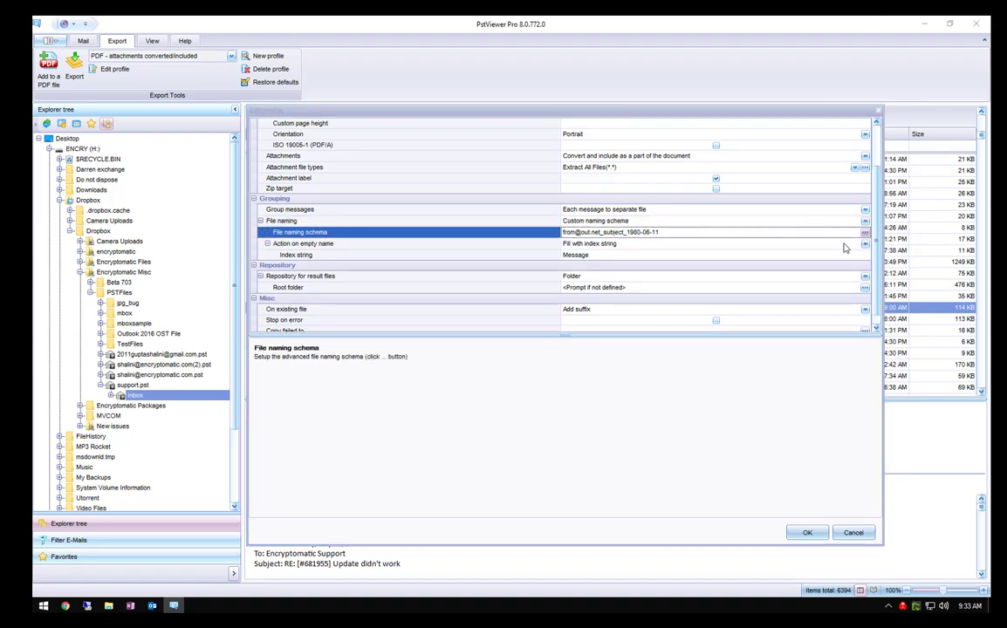
click(864, 233)
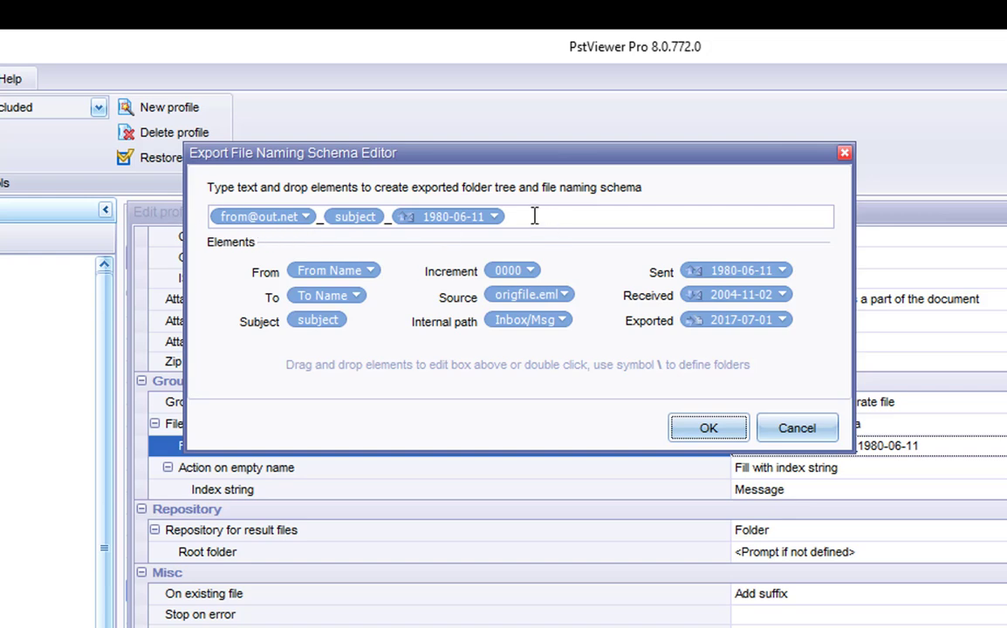
drag(533, 216, 194, 219)
key(Delete)
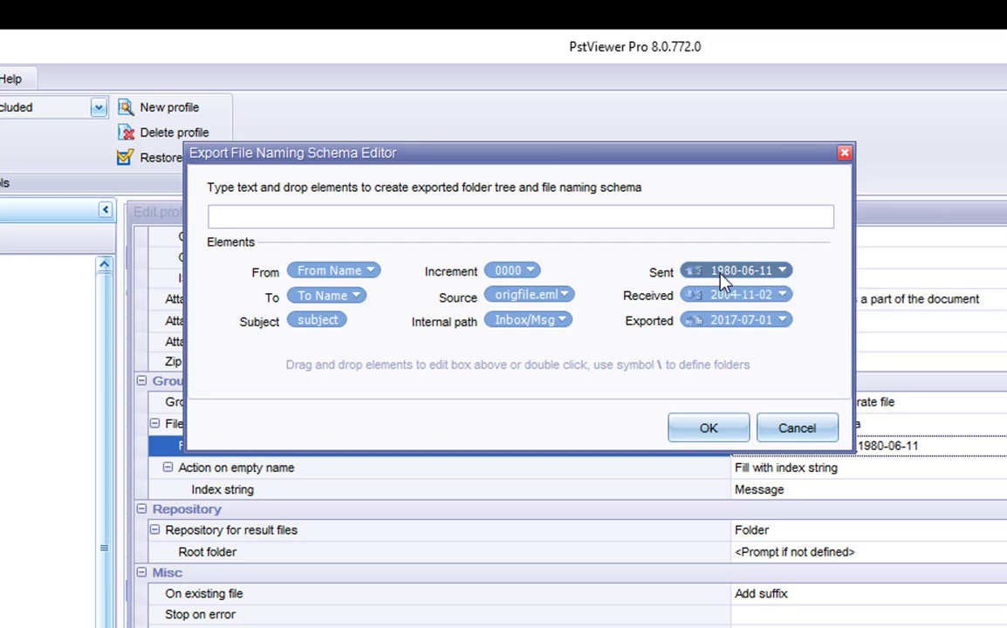
- Start the naming schema with the Sent element in Date format, followed by an underscore
drag(686, 271, 261, 220)
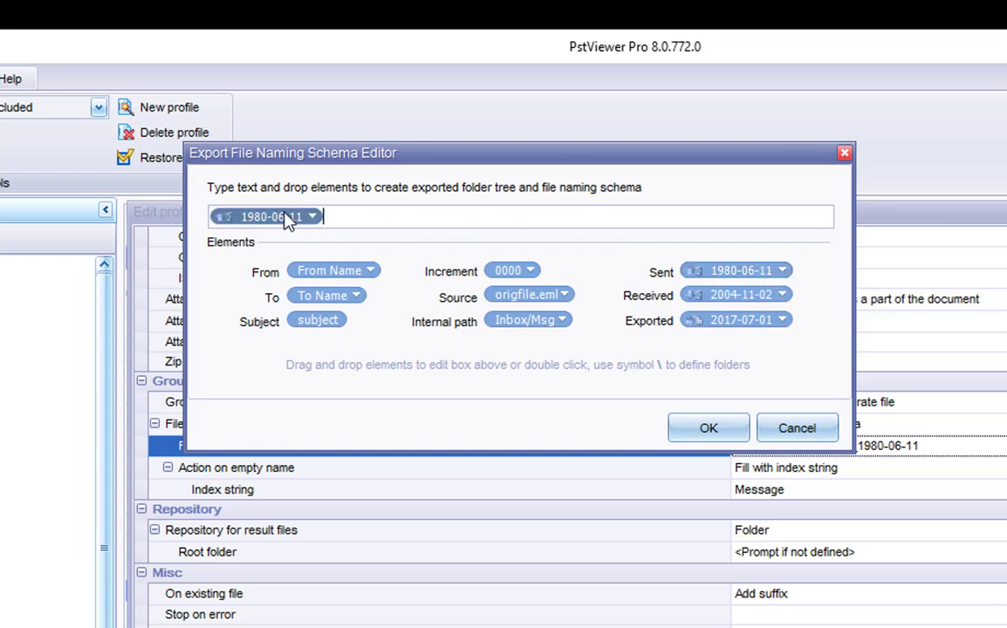
click(312, 218)
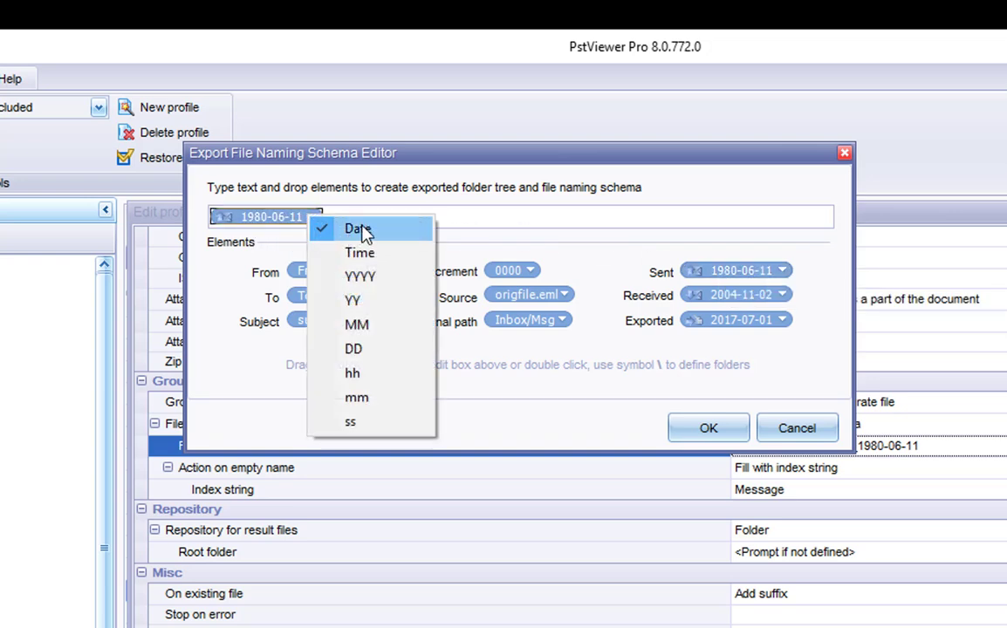
click(359, 229)
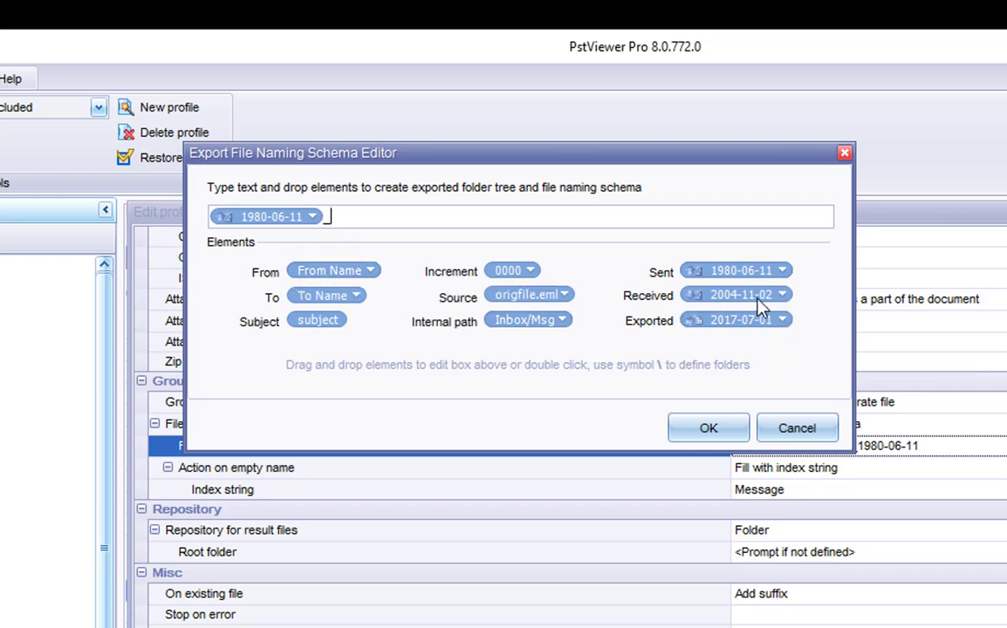
- Add a second Sent element in Time format after the date, followed by an underscore, discarding the Received date element tried there
drag(755, 297, 393, 221)
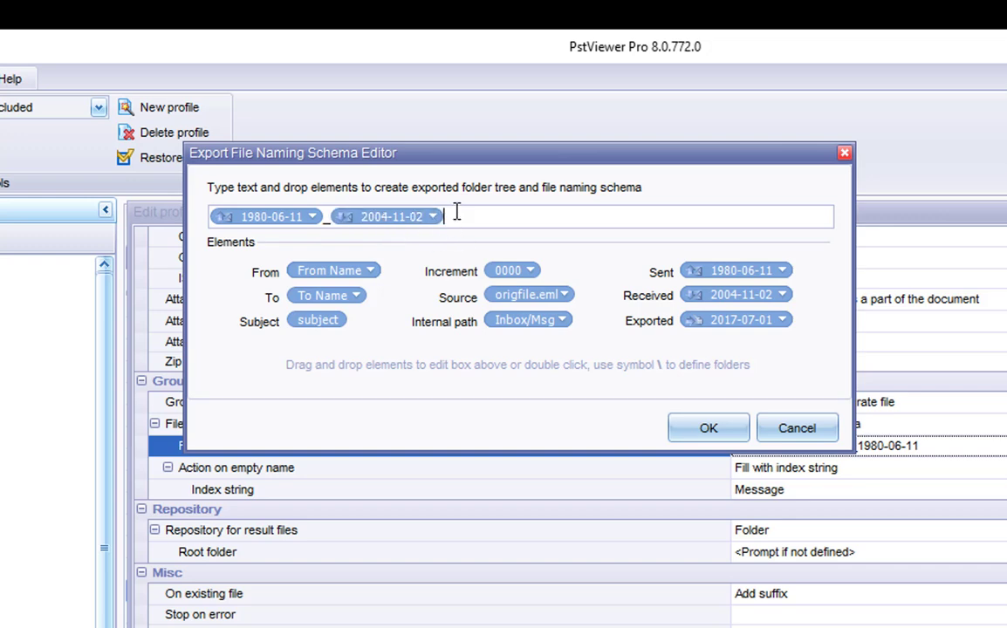
key(BackSpace)
drag(755, 272, 367, 224)
click(436, 218)
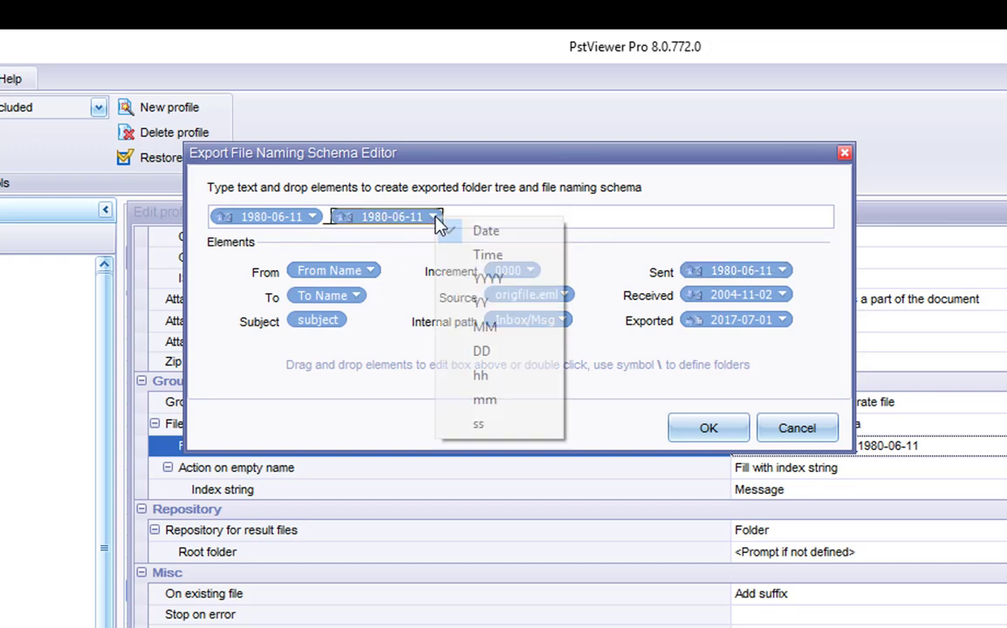
click(482, 259)
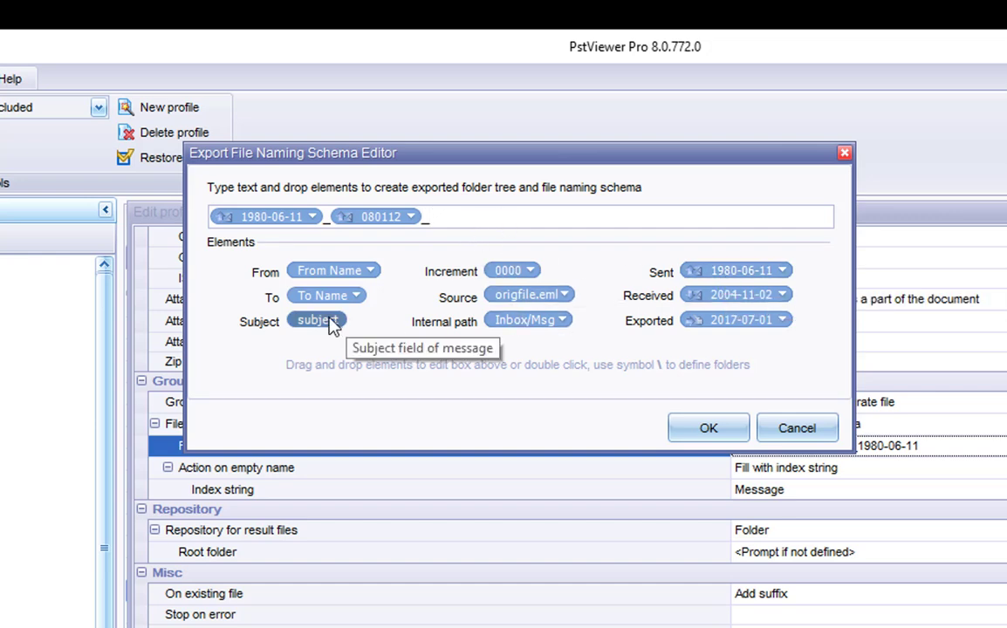
- Append the subject element to the end of the naming schema and save both the schema and the profile
drag(324, 319, 466, 223)
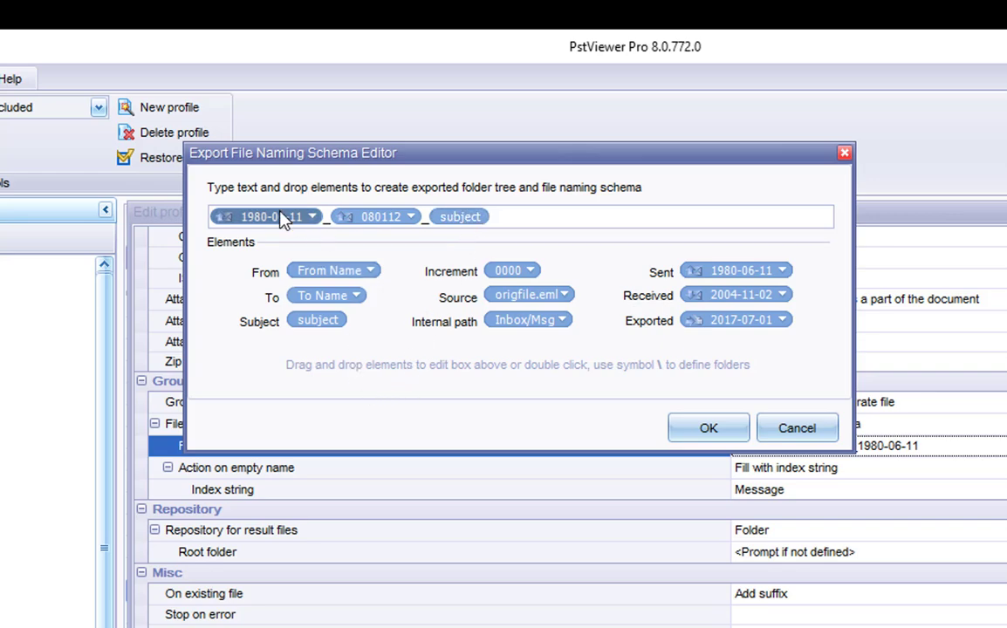
click(702, 427)
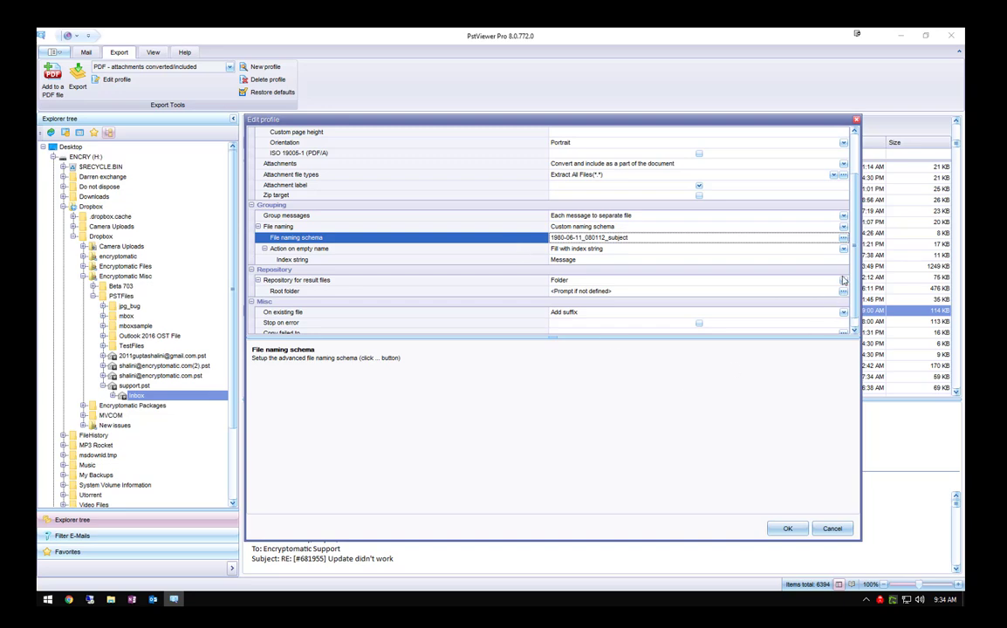
scroll(843, 279, down, 1)
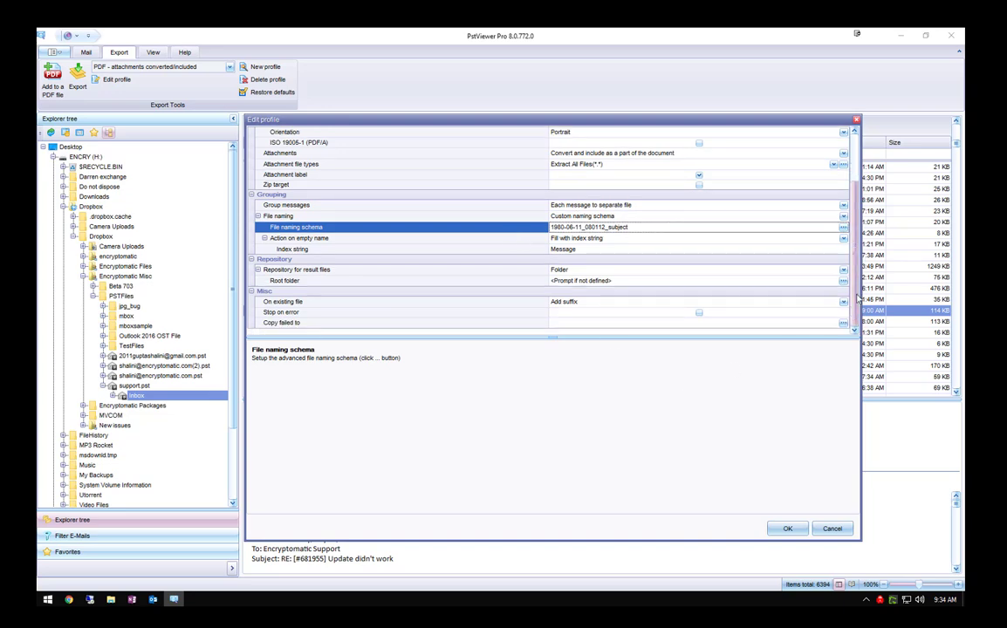
click(787, 528)
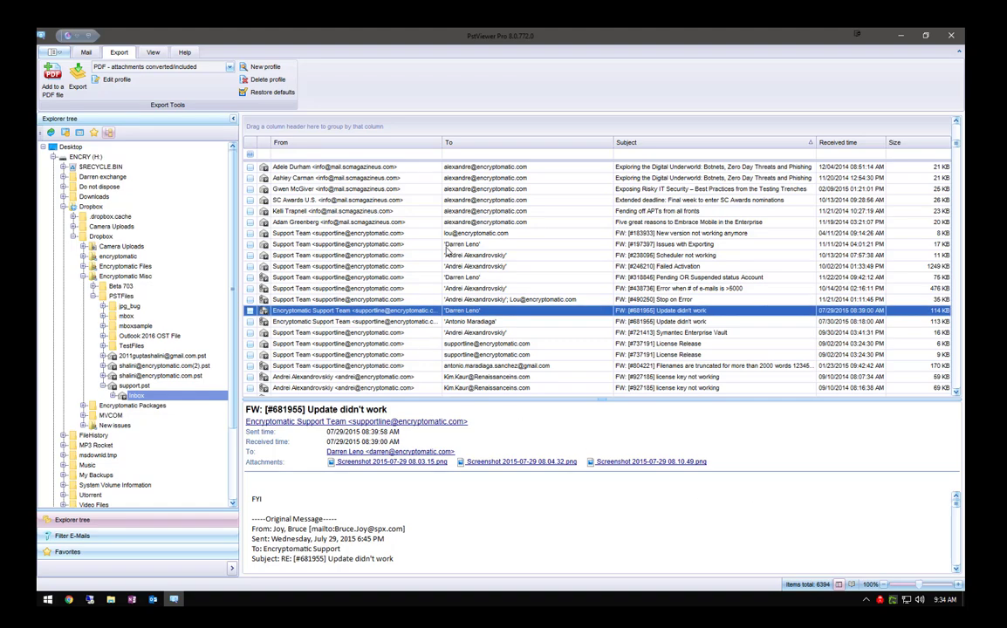
- Switch to File Explorer, delete the three exported PDFs and the attachments folder from the Test folder, and return to PstViewer Pro
scroll(447, 250, up, 20)
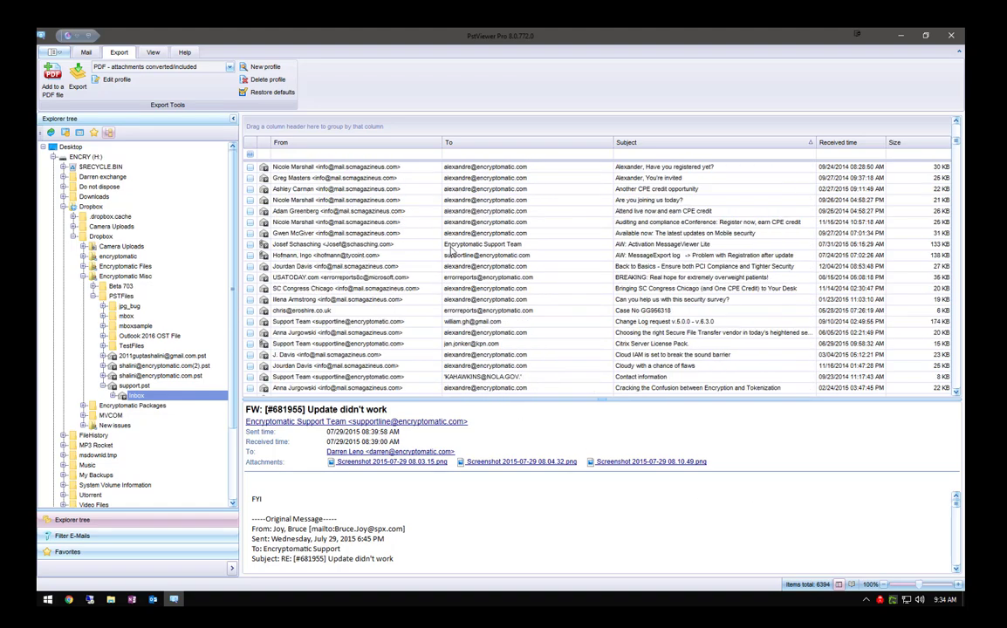
scroll(451, 251, up, 15)
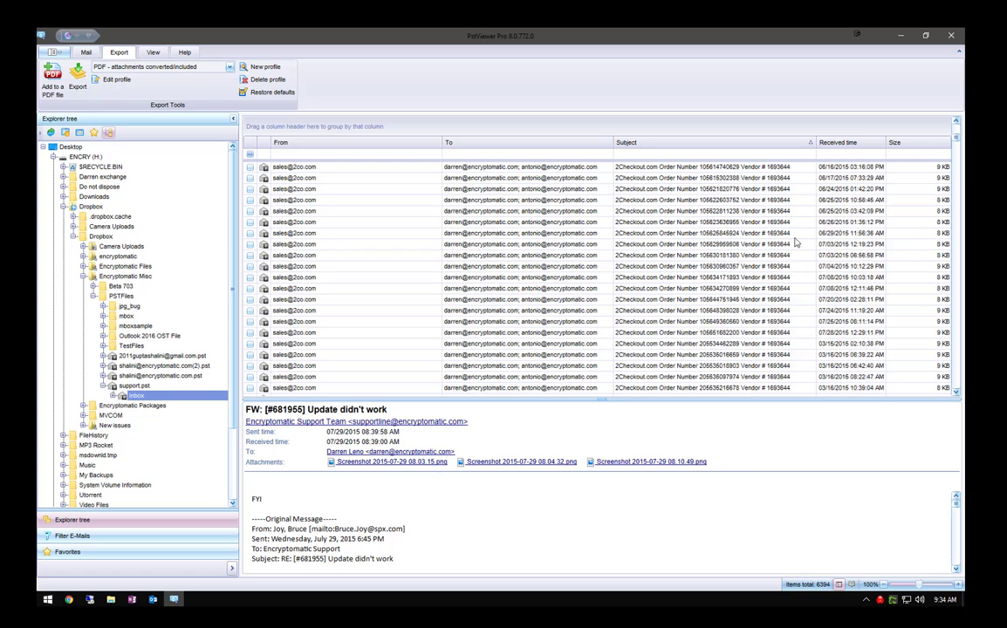
drag(958, 144, 957, 126)
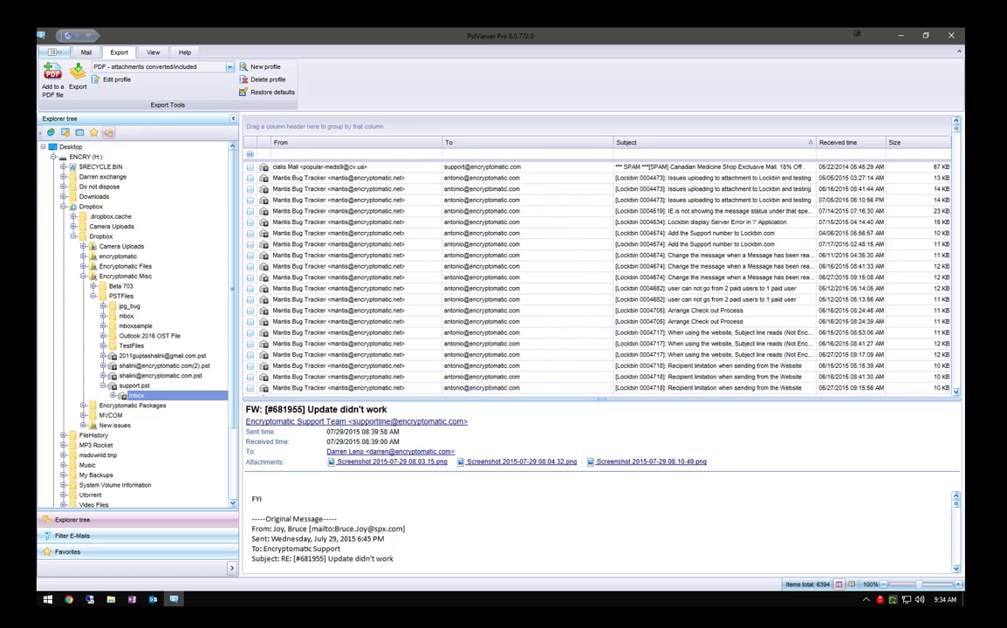
key(alt+Tab)
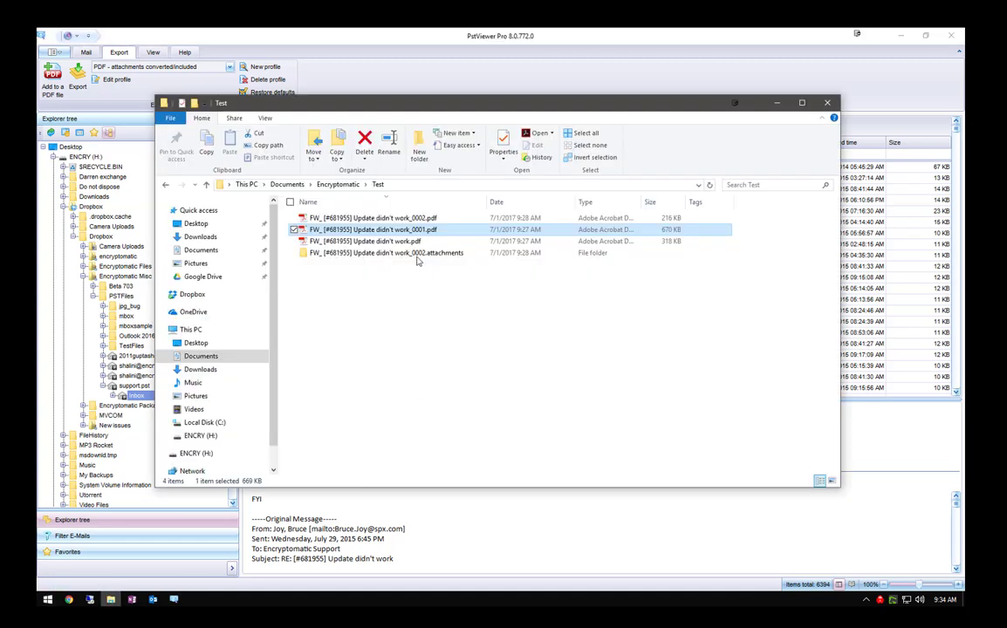
drag(340, 278, 334, 214)
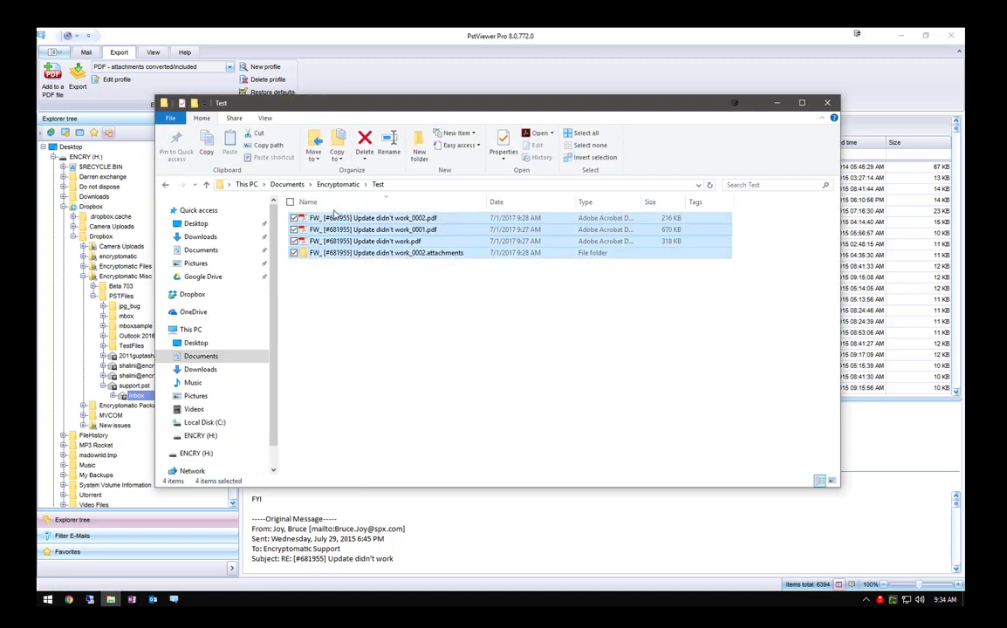
key(Delete)
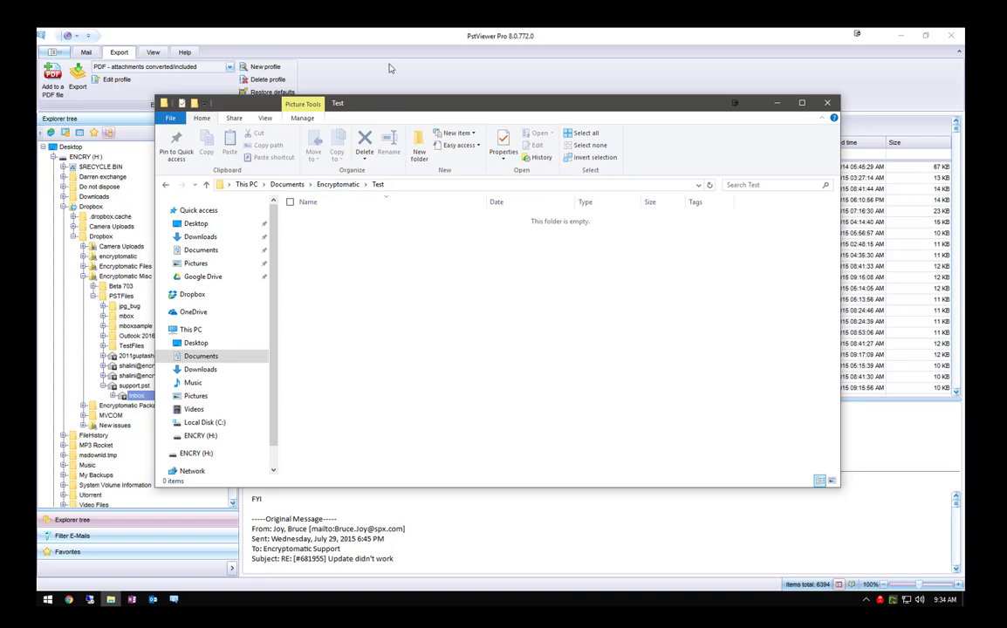
click(349, 61)
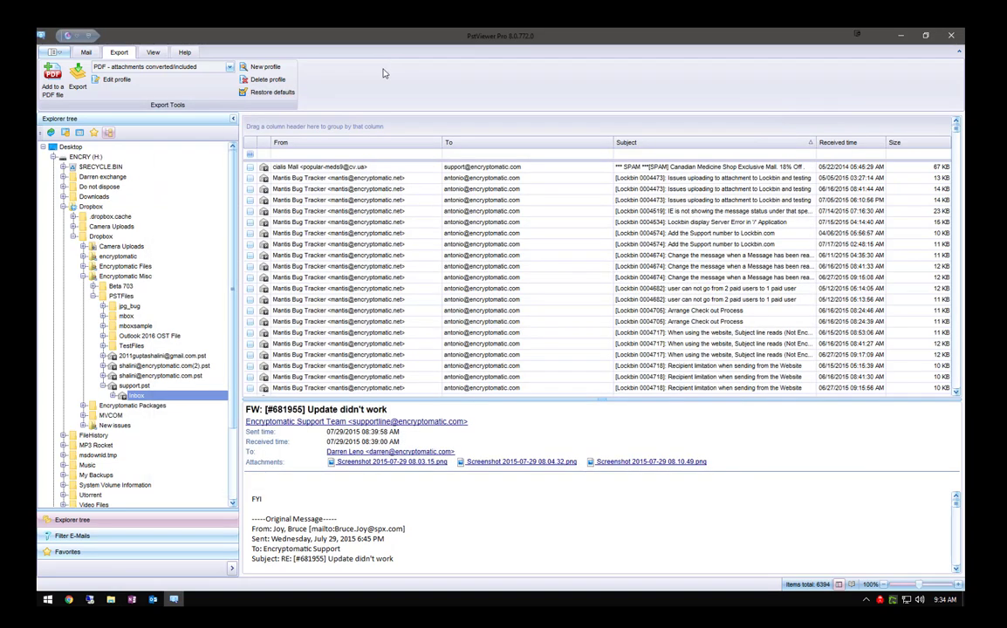
- Select the first message in the Inbox list, and turn off Attachment label in the PDF - attachments converted/included profile
click(288, 167)
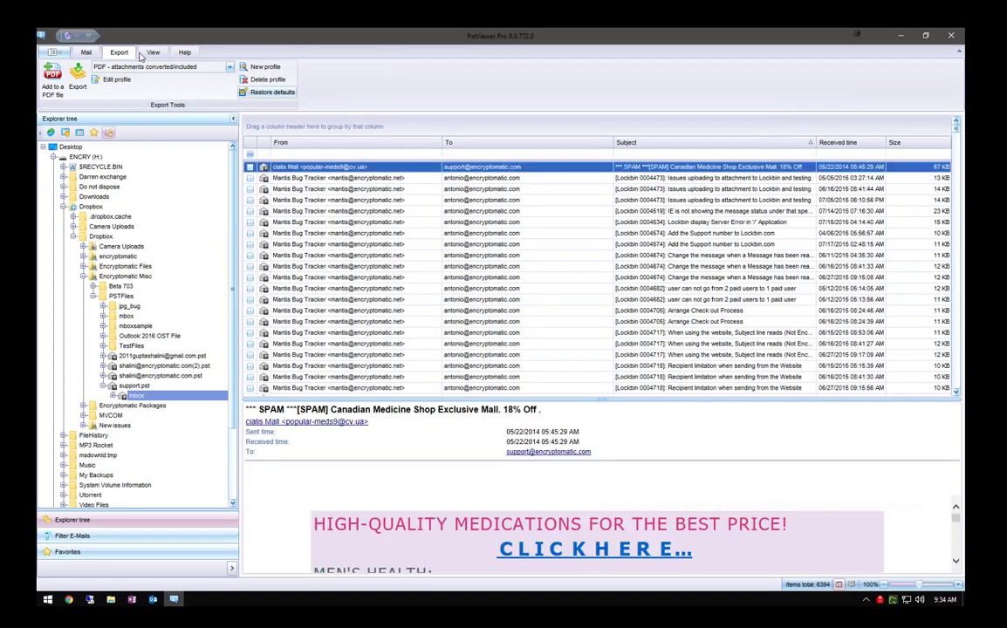
click(106, 79)
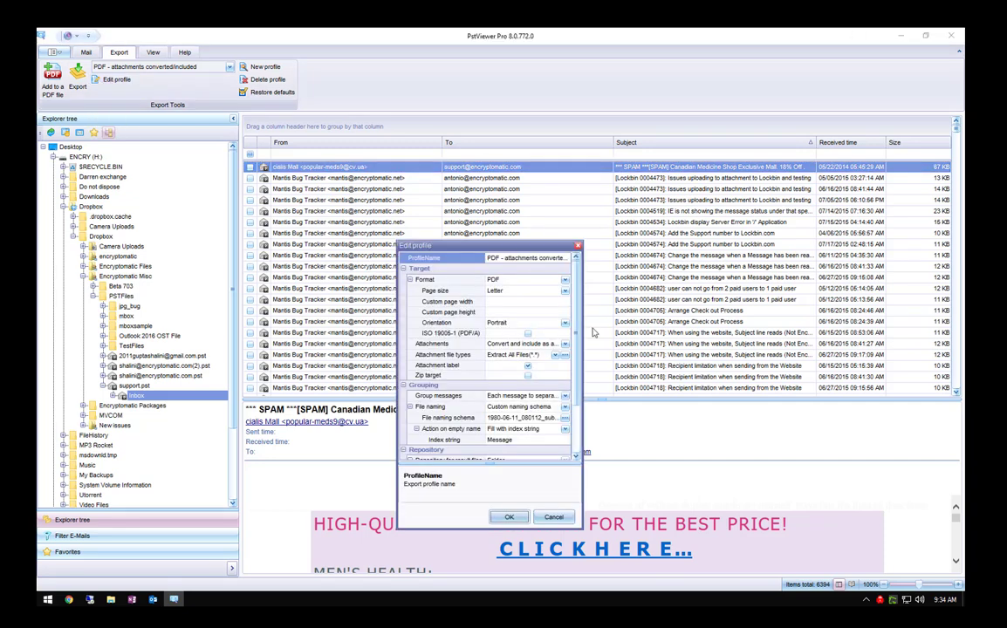
click(527, 367)
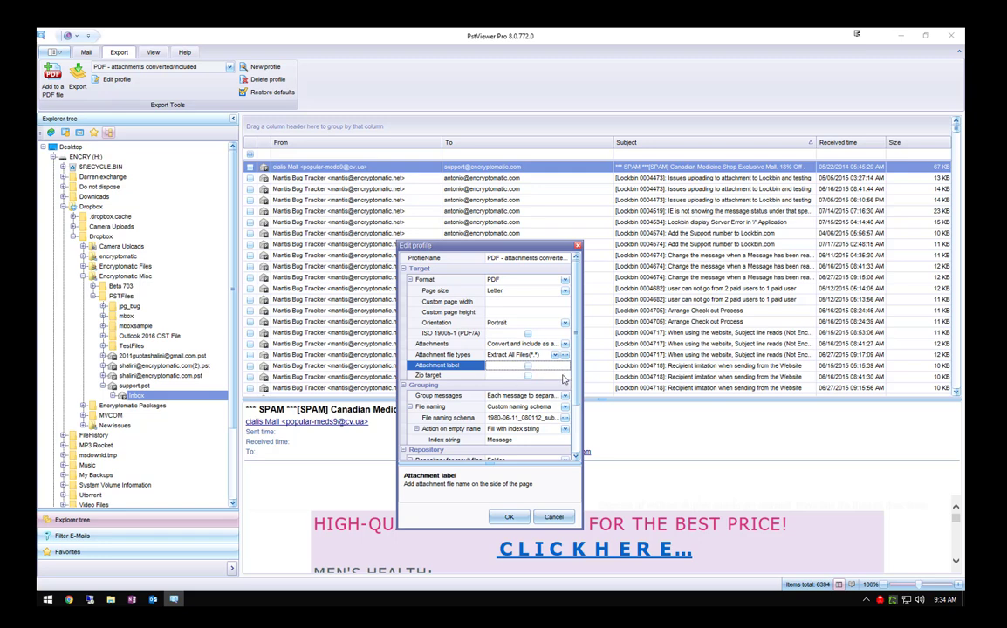
drag(575, 382, 577, 409)
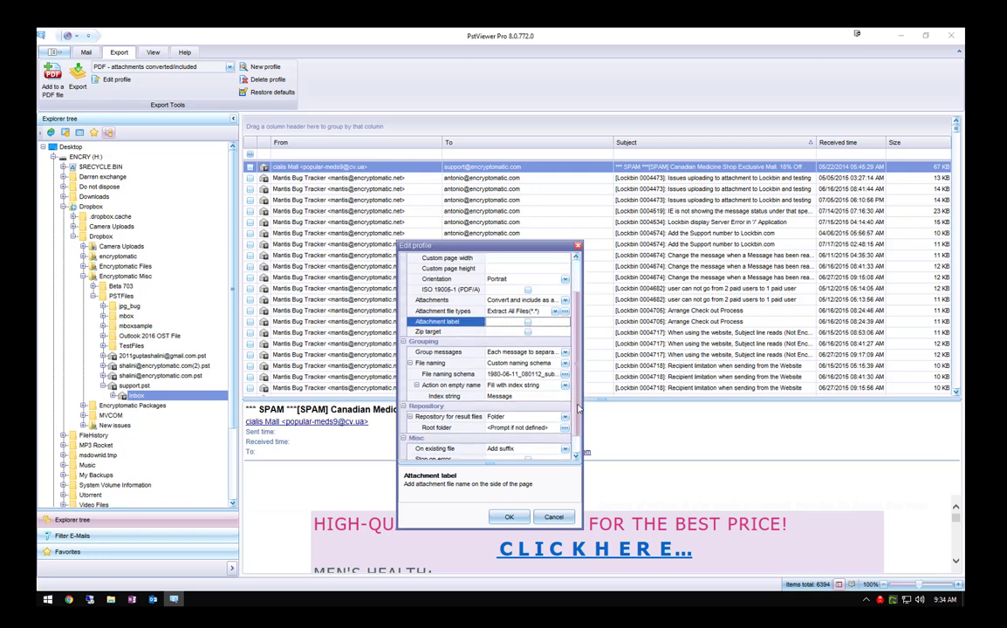
key(Return)
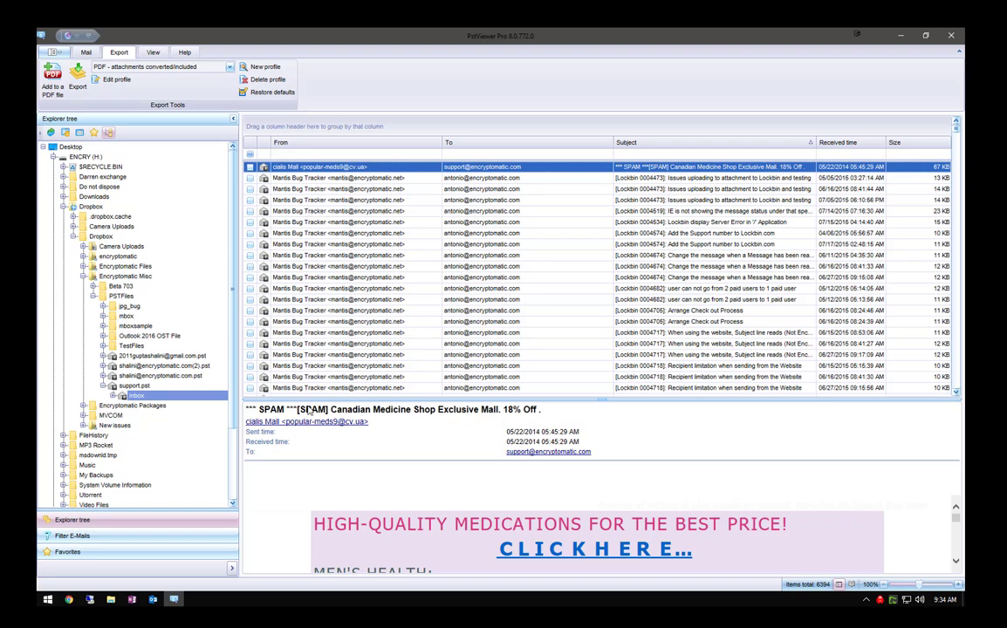
- Extend the selection through the first [Lockbin 0004717] message and export these messages to the Documents > Encryptomatic > Test folder
shift+click(320, 334)
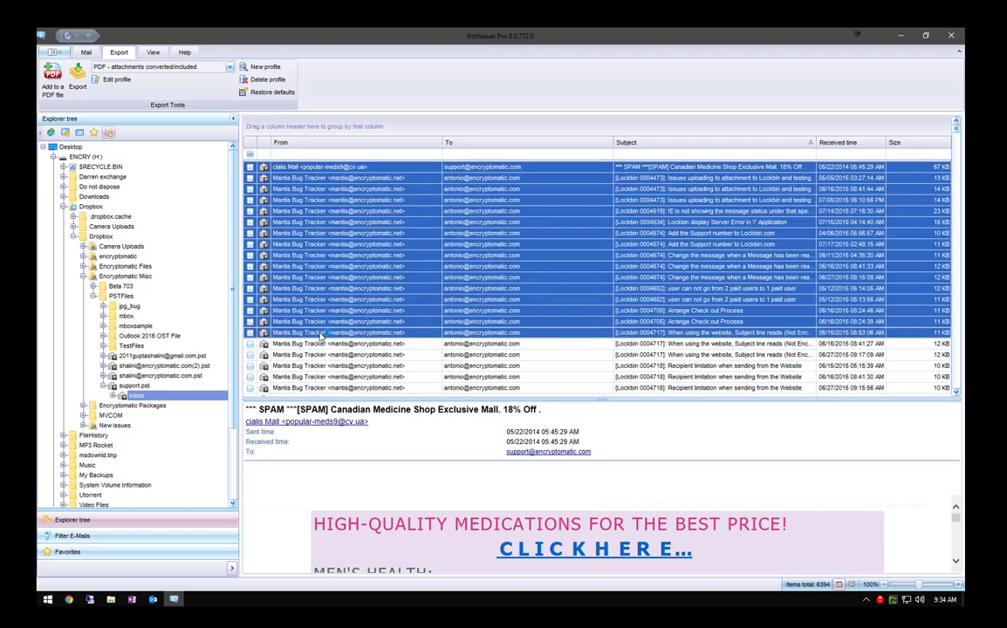
click(77, 79)
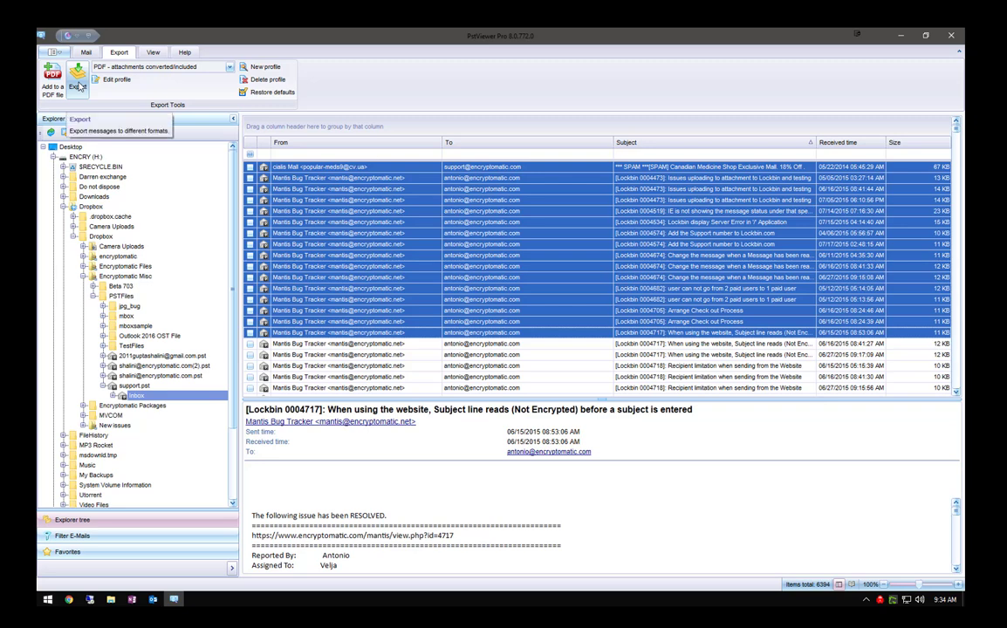
click(104, 129)
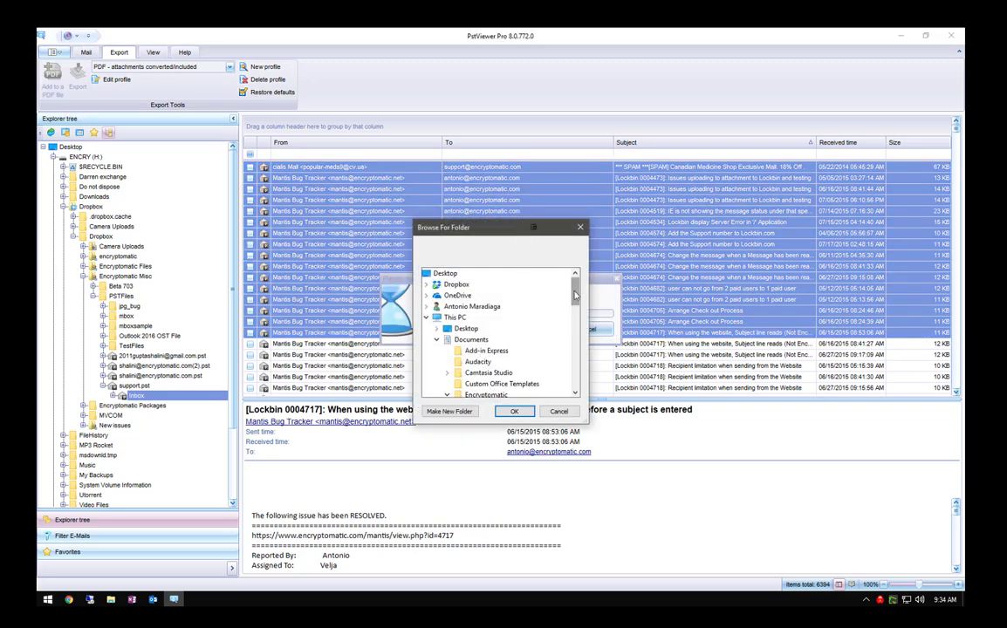
drag(576, 292, 580, 340)
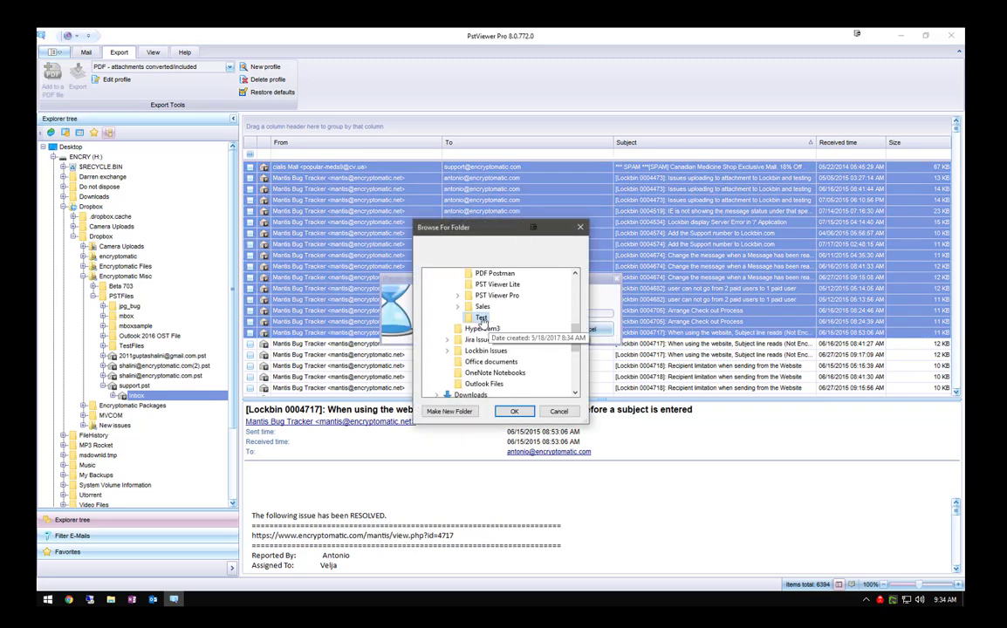
click(514, 412)
- Switch to the Test folder in File Explorer, sort the exported PDFs by name in ascending order, and select the second file
click(110, 600)
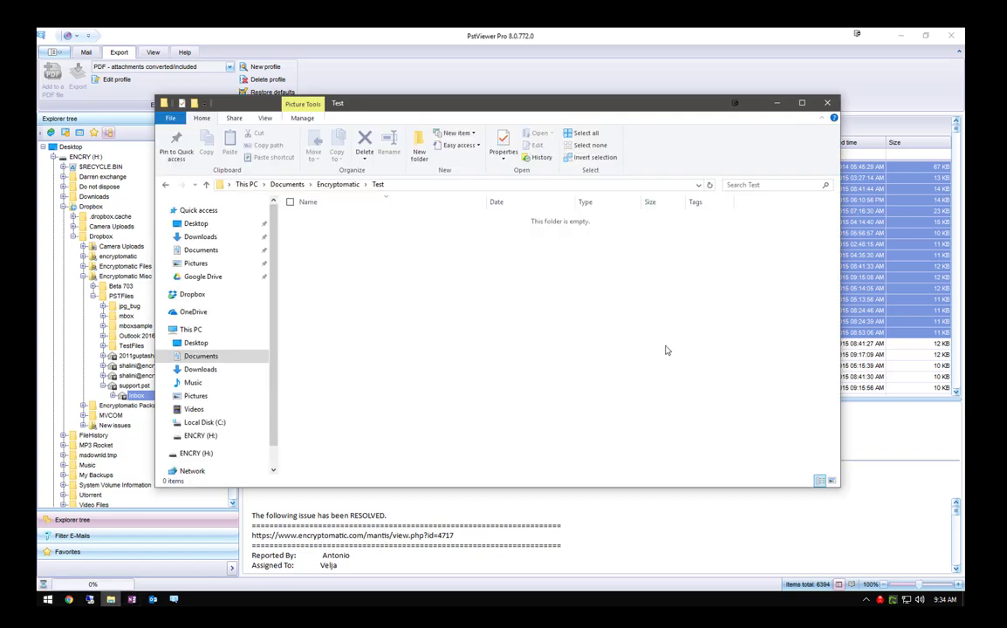
drag(411, 106, 472, 331)
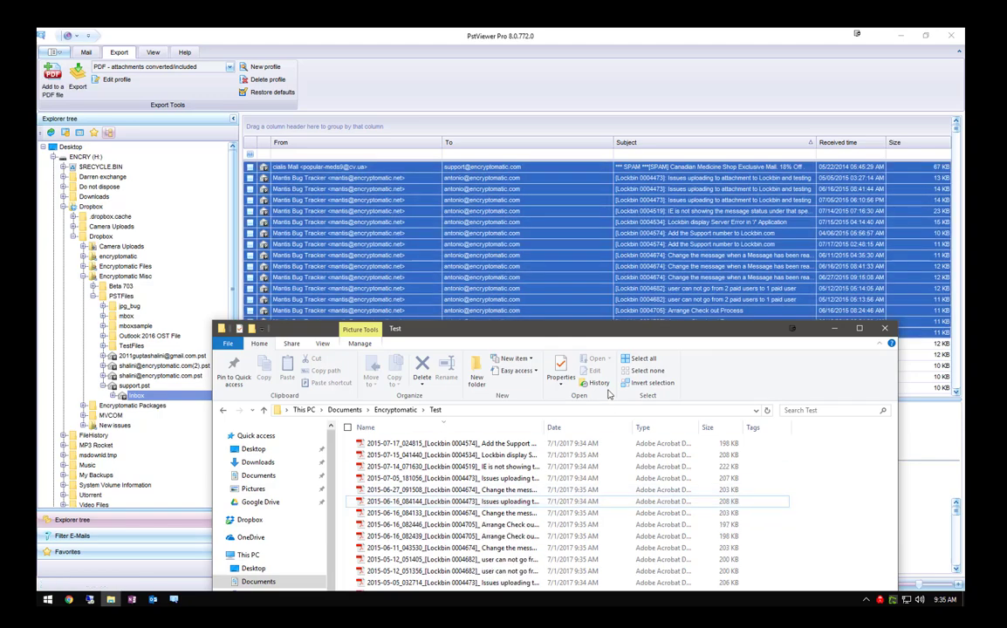
drag(576, 335, 542, 94)
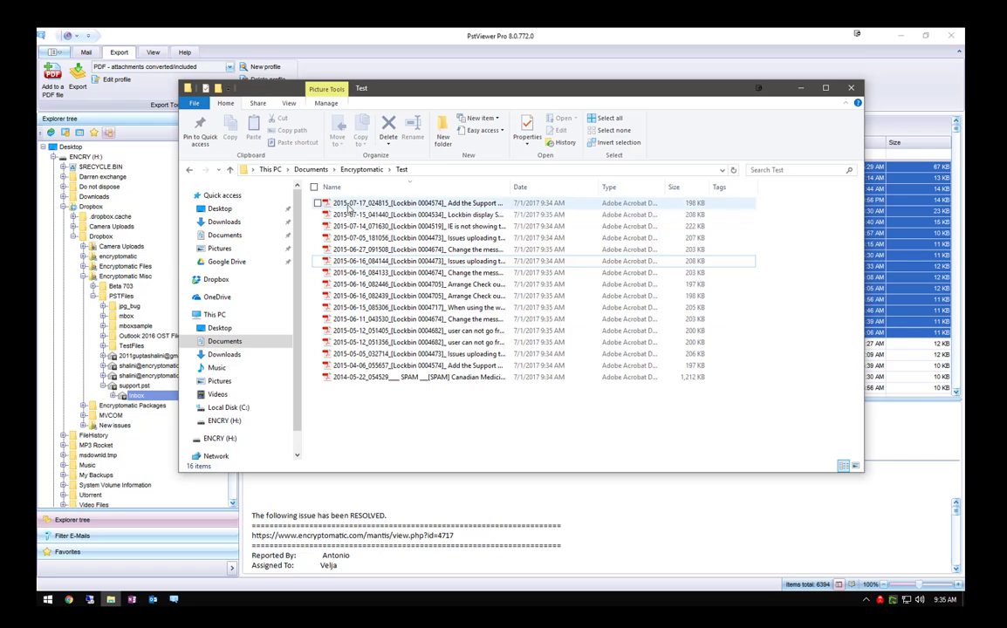
click(348, 205)
click(352, 186)
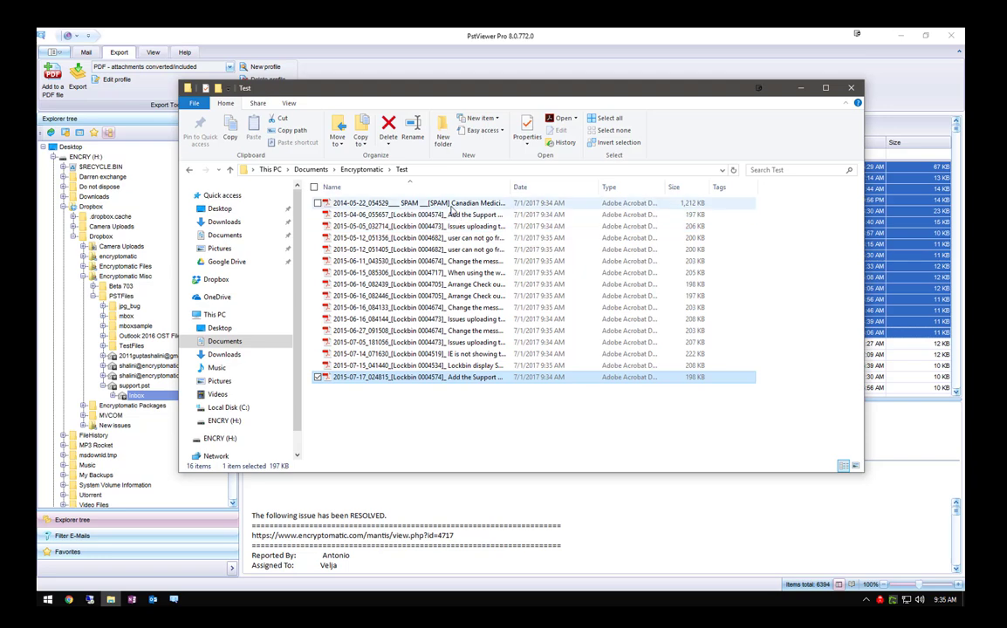
click(451, 213)
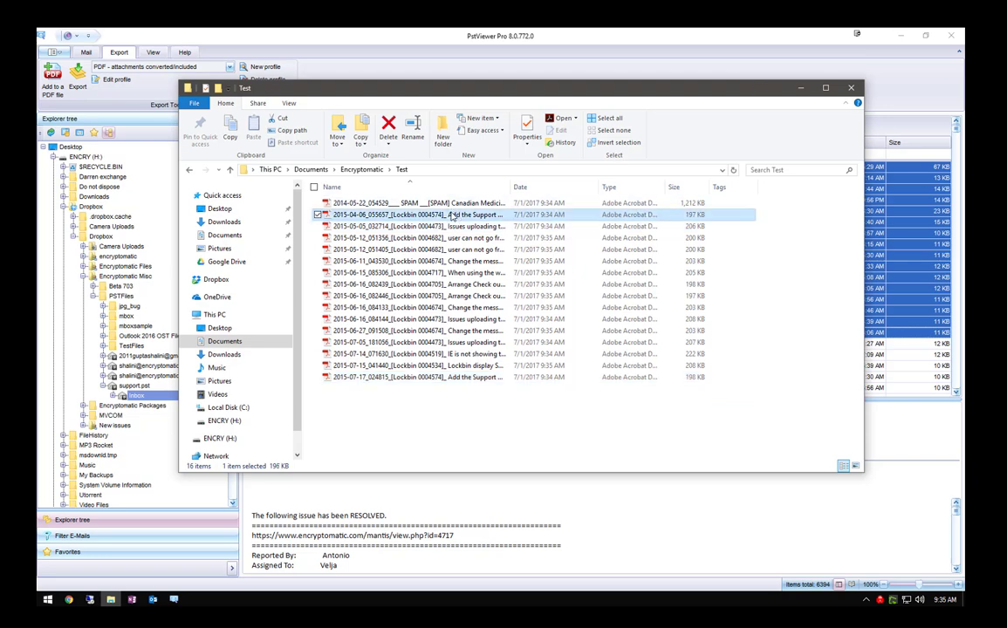
- Open the selected PDF to check its contents, close it, and delete all exported PDFs from the Test folder
double_click(452, 216)
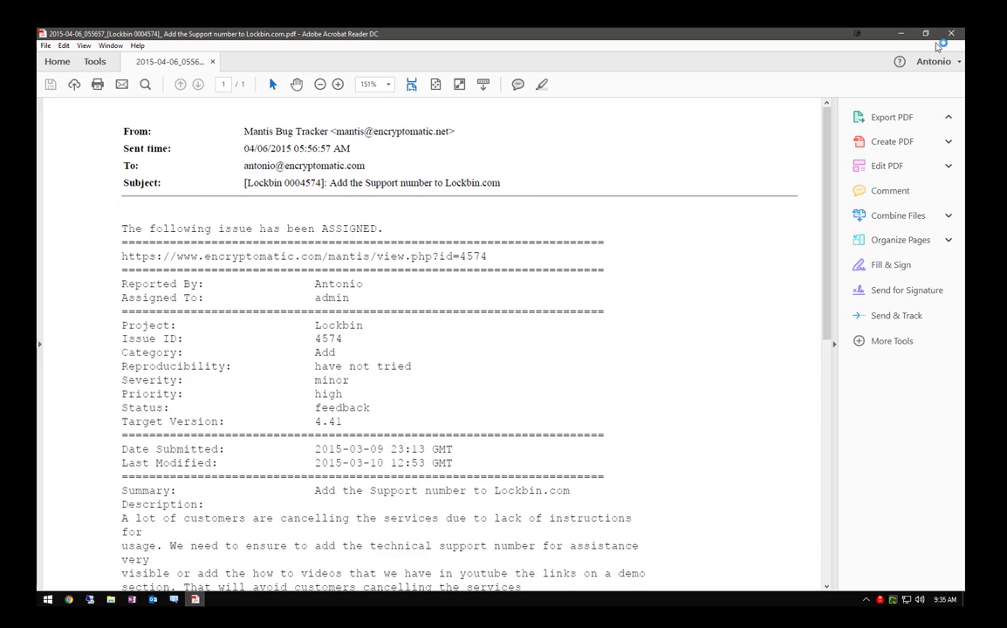
click(950, 36)
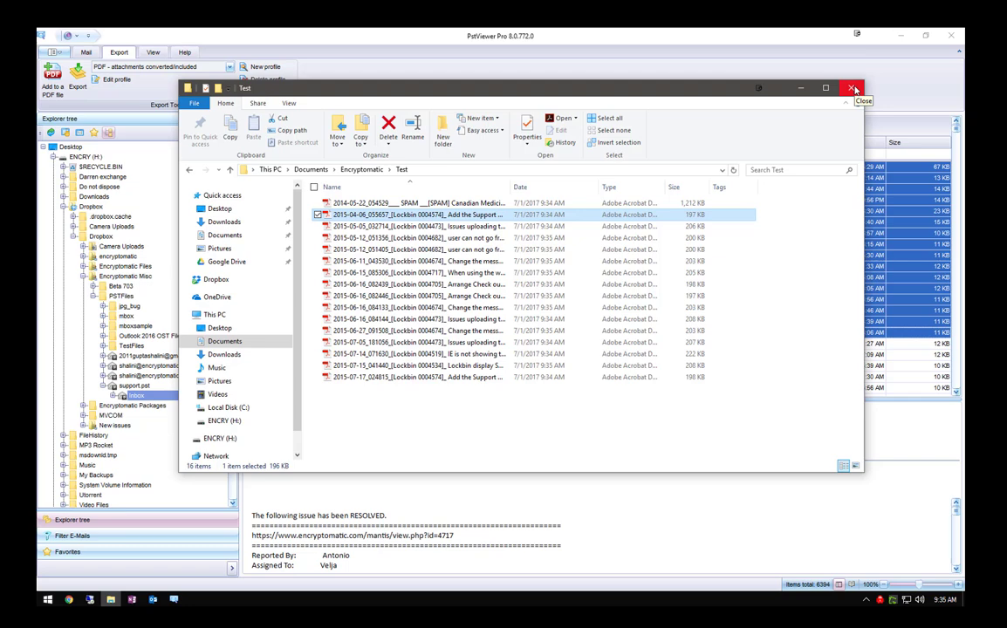
drag(432, 405, 433, 193)
key(Delete)
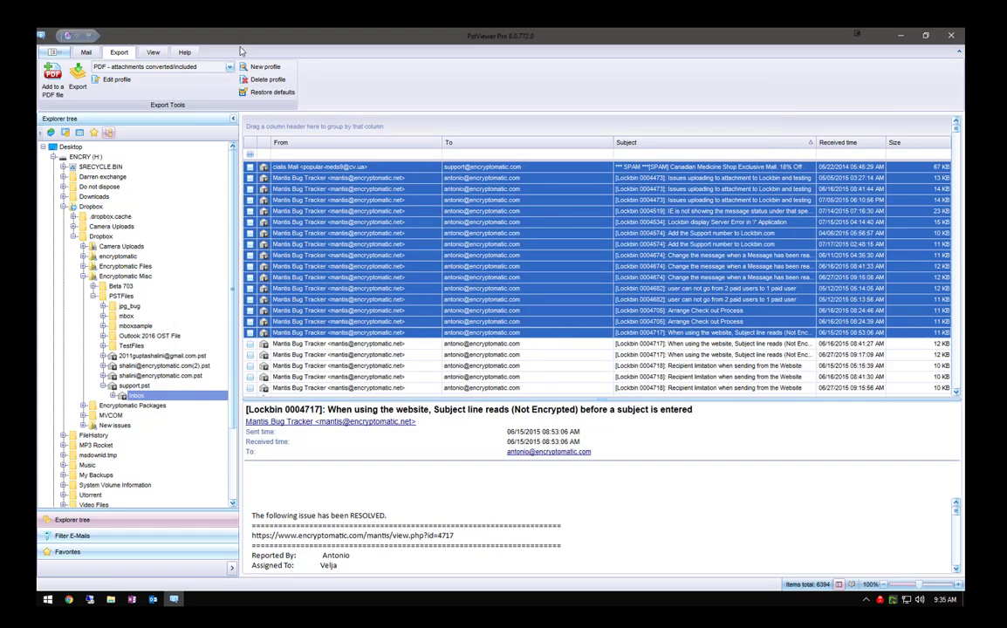
- Return to PstViewer Pro, edit the PDF - attachments embedded profile, and set File naming to Custom naming schema
click(219, 44)
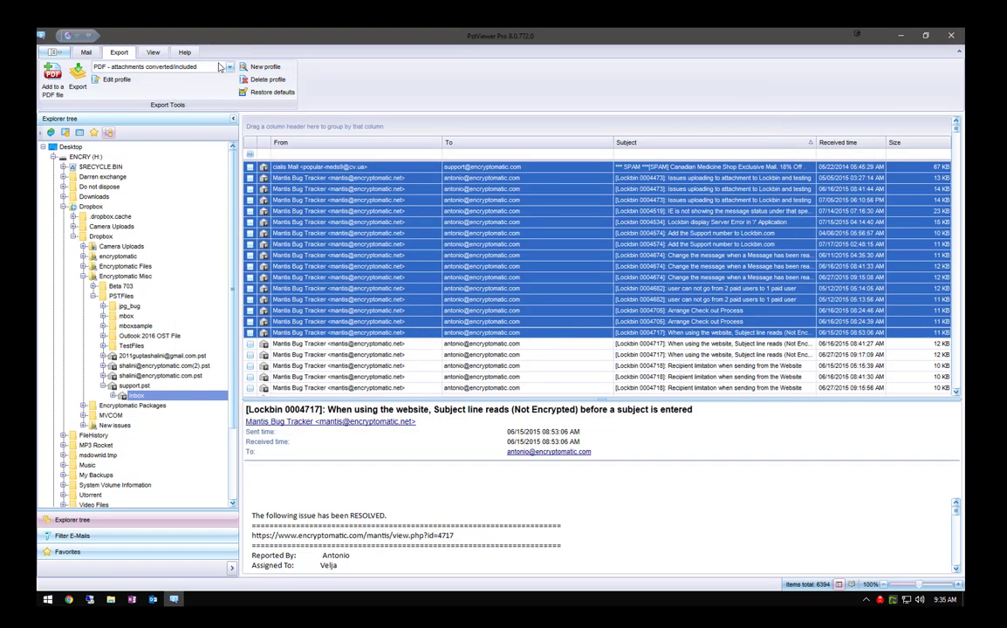
click(231, 68)
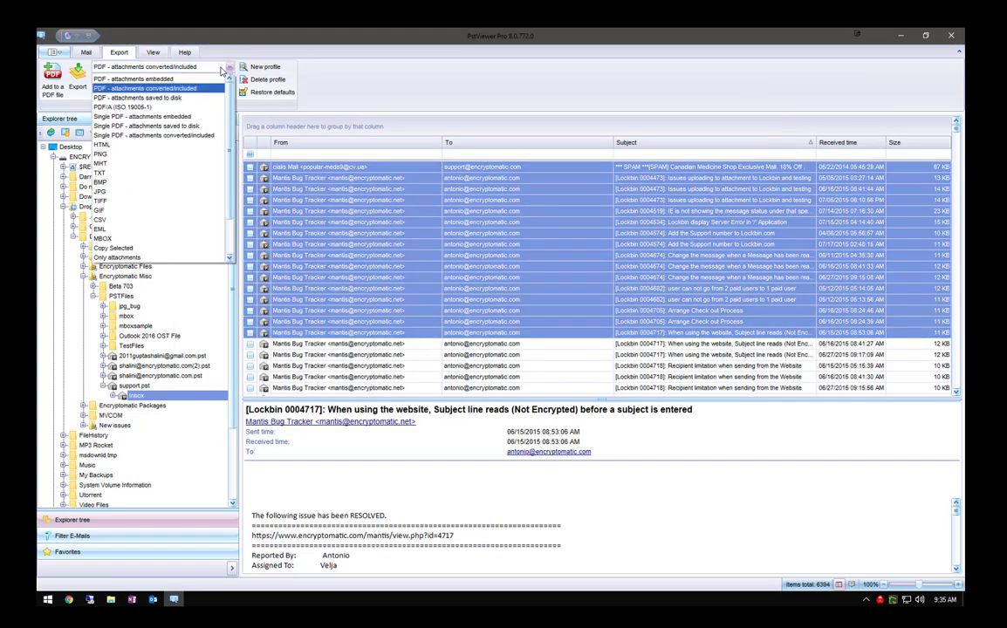
click(170, 79)
click(112, 84)
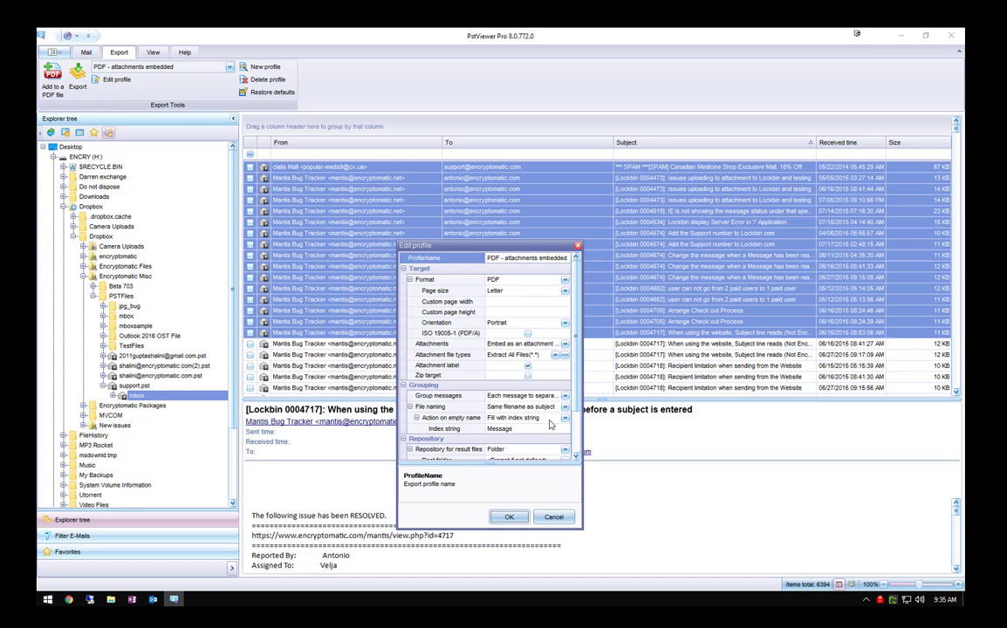
drag(582, 425, 784, 409)
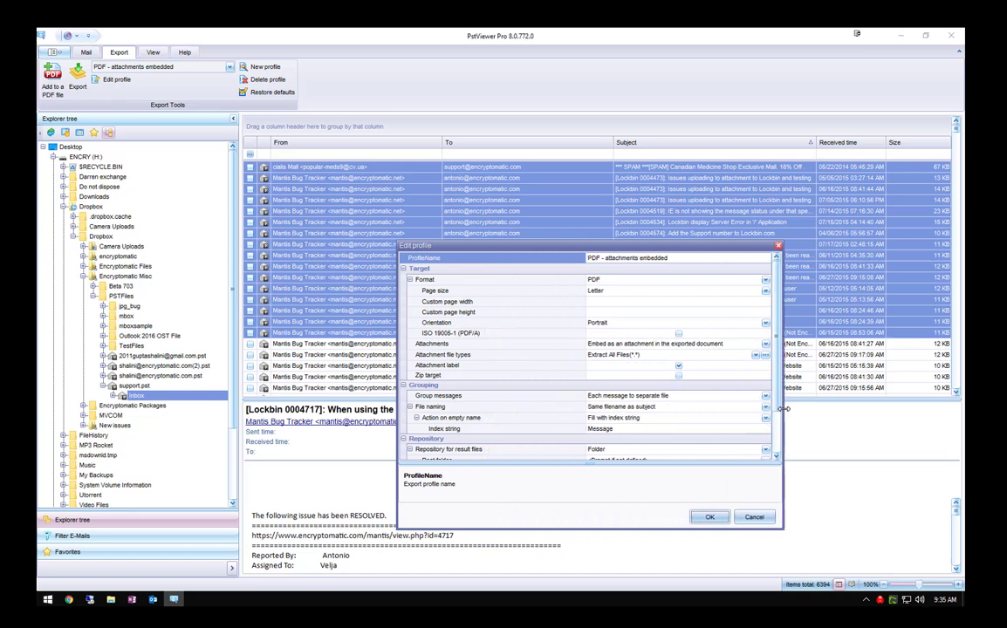
drag(620, 241, 388, 108)
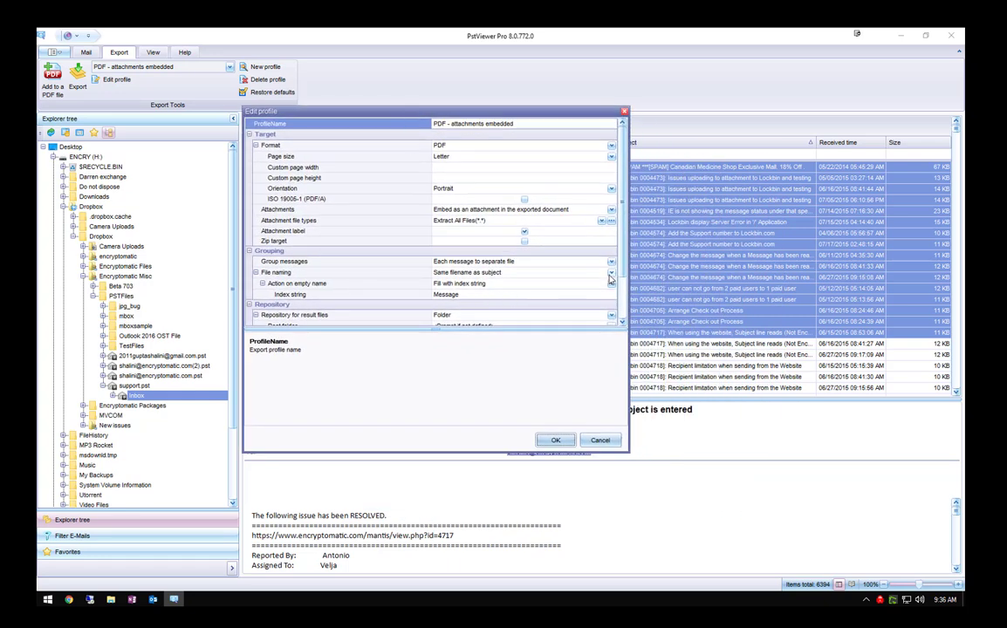
click(610, 273)
click(497, 300)
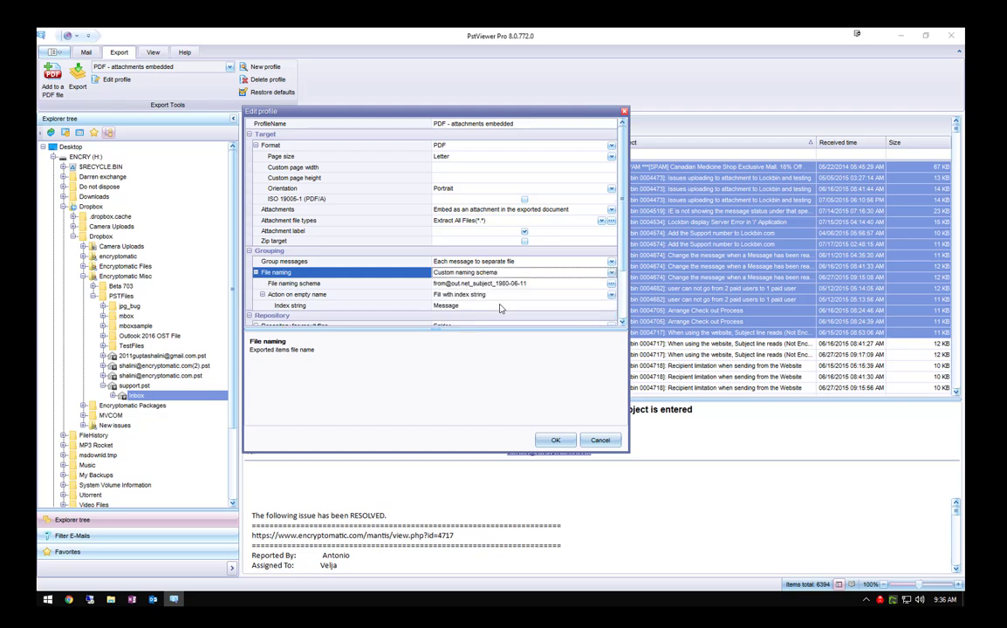
- Replace the embedded profile's file naming schema with two Sent elements and subject, separated by underscores
click(611, 285)
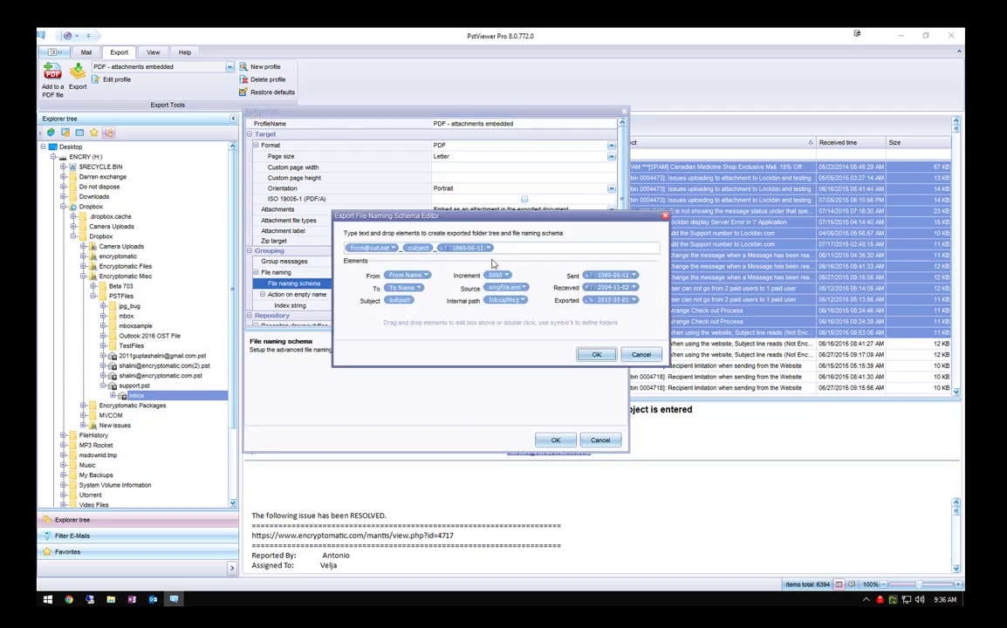
key(ctrl+a)
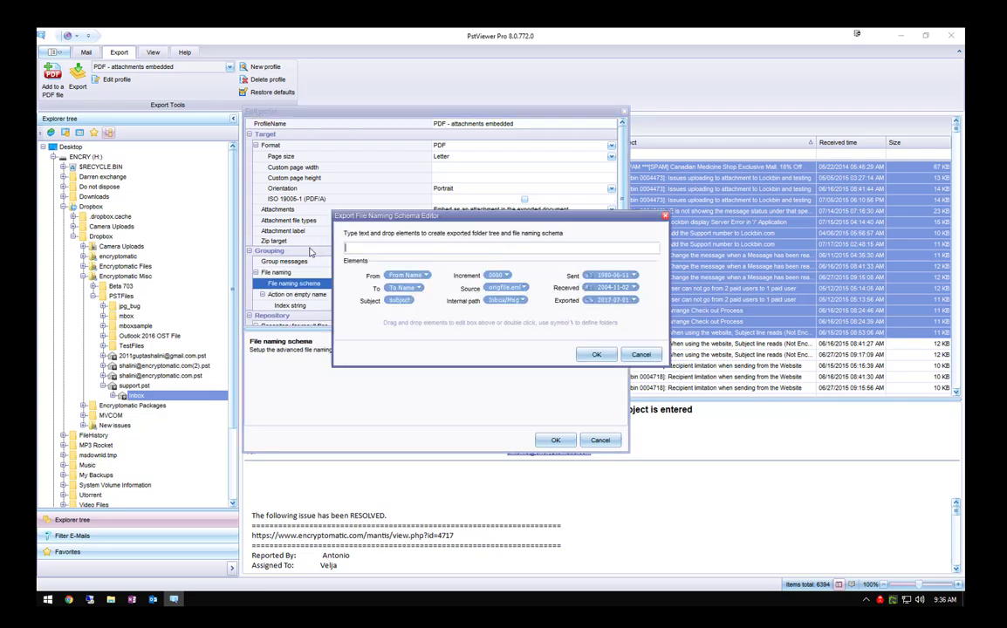
key(Delete)
drag(610, 275, 375, 247)
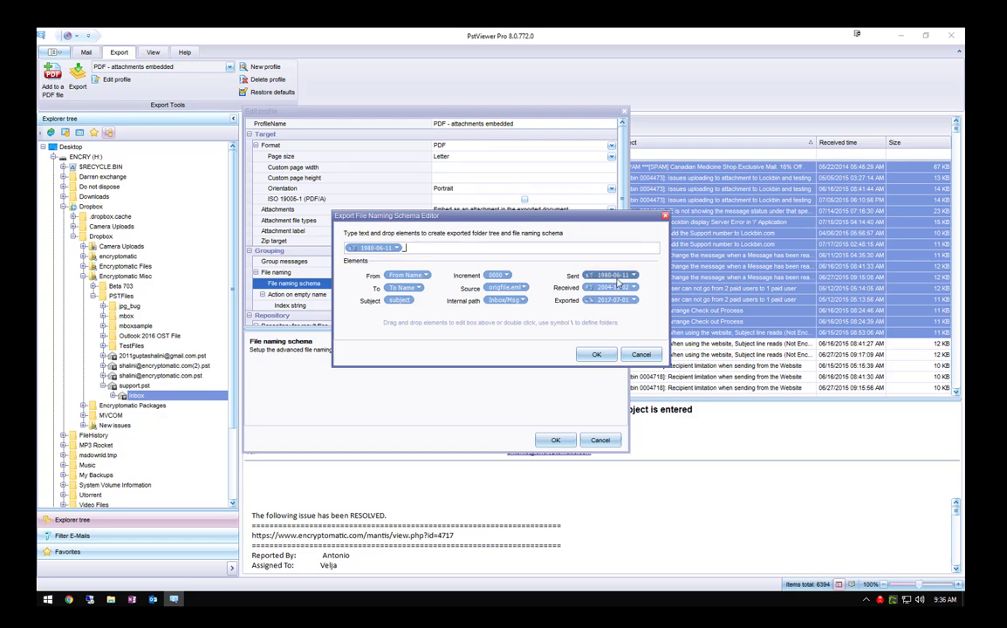
drag(594, 276, 419, 249)
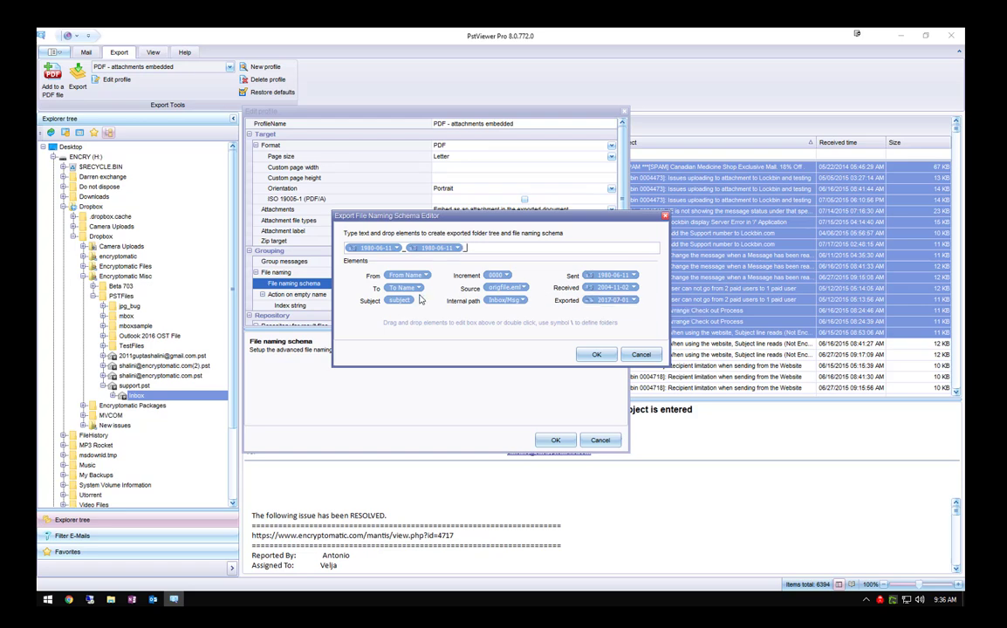
drag(407, 300, 486, 252)
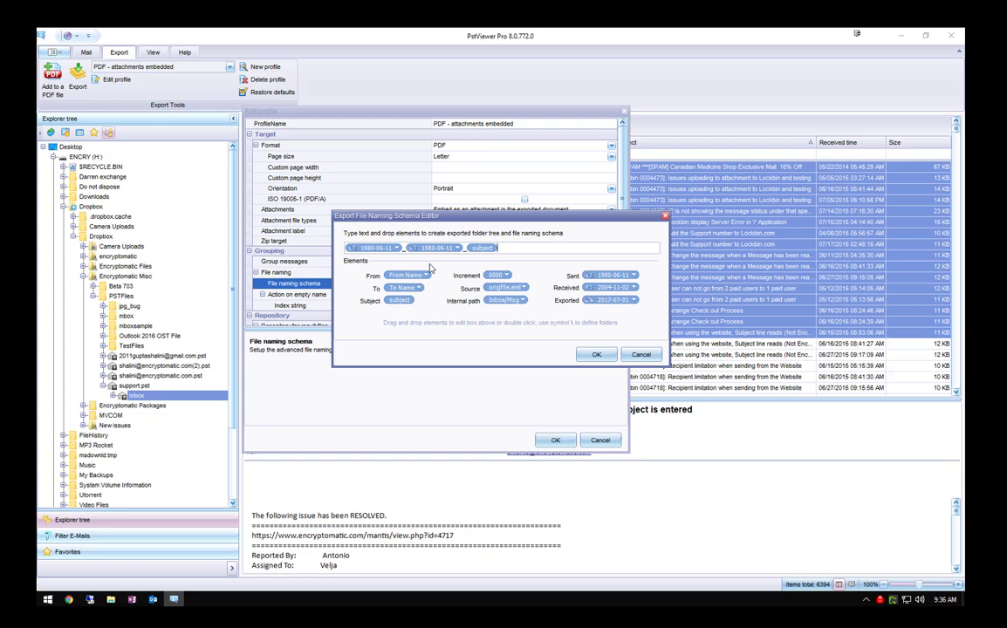
- Change the second Sent element from date to time format, and save the naming schema and the PDF - attachments embedded profile
click(398, 249)
click(429, 253)
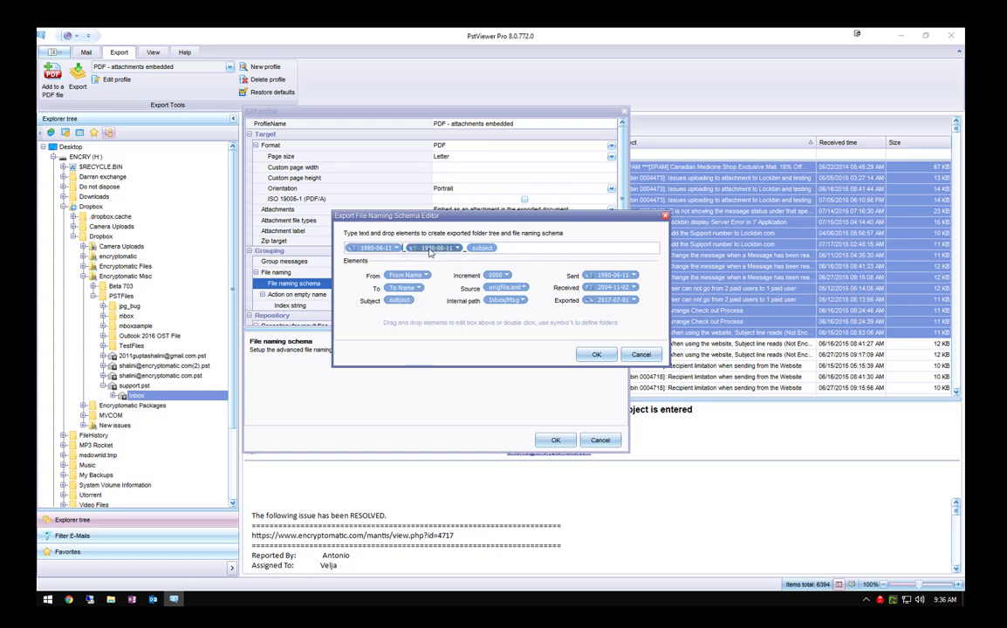
click(428, 252)
click(449, 270)
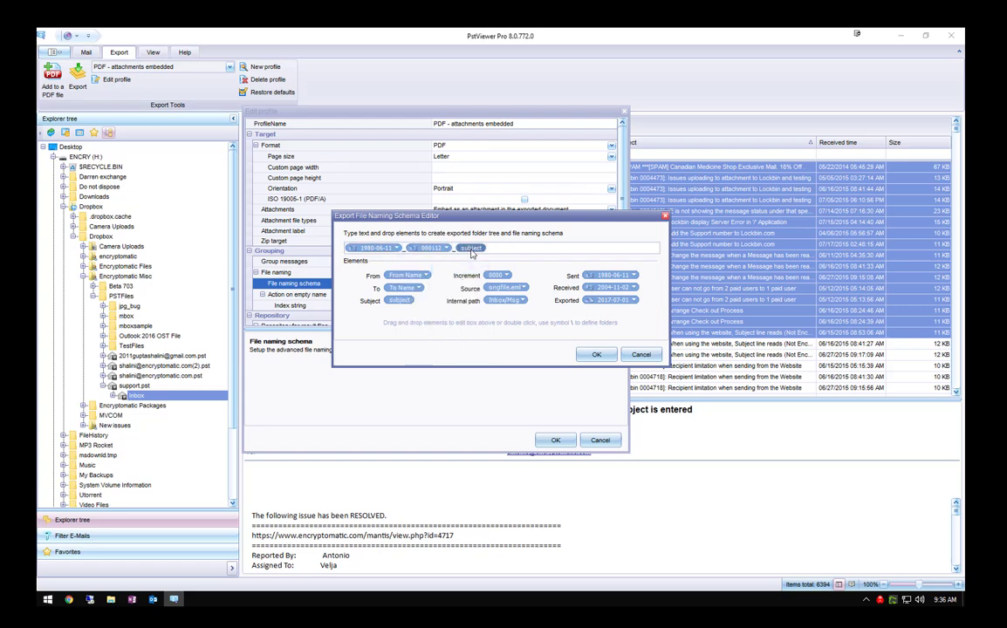
click(604, 357)
click(556, 440)
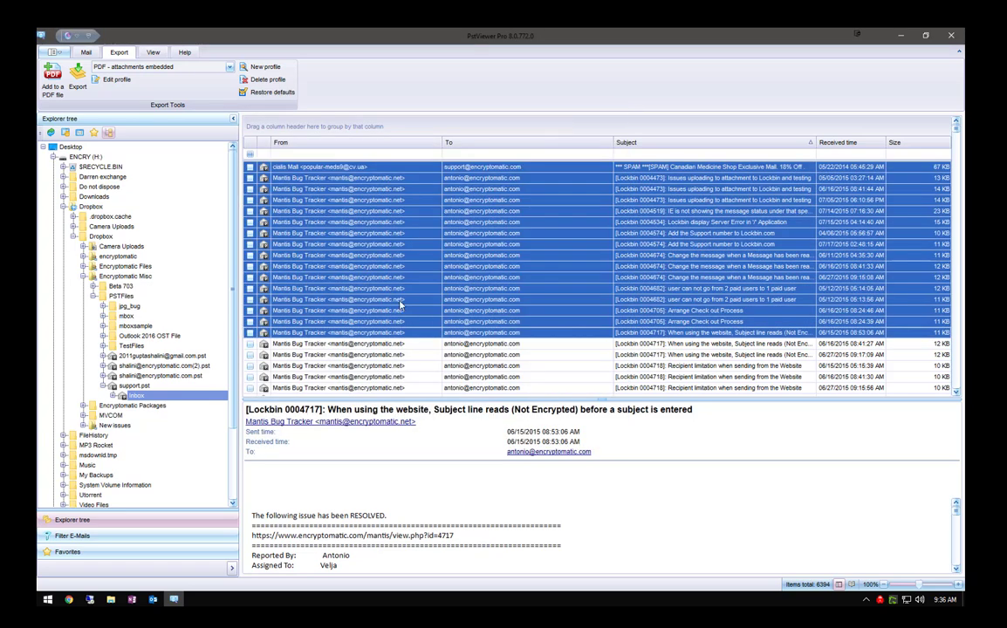
- Export the selected Inbox messages with the PDF - attachments embedded profile to the Documents > Encryptomatic > Test folder
click(78, 74)
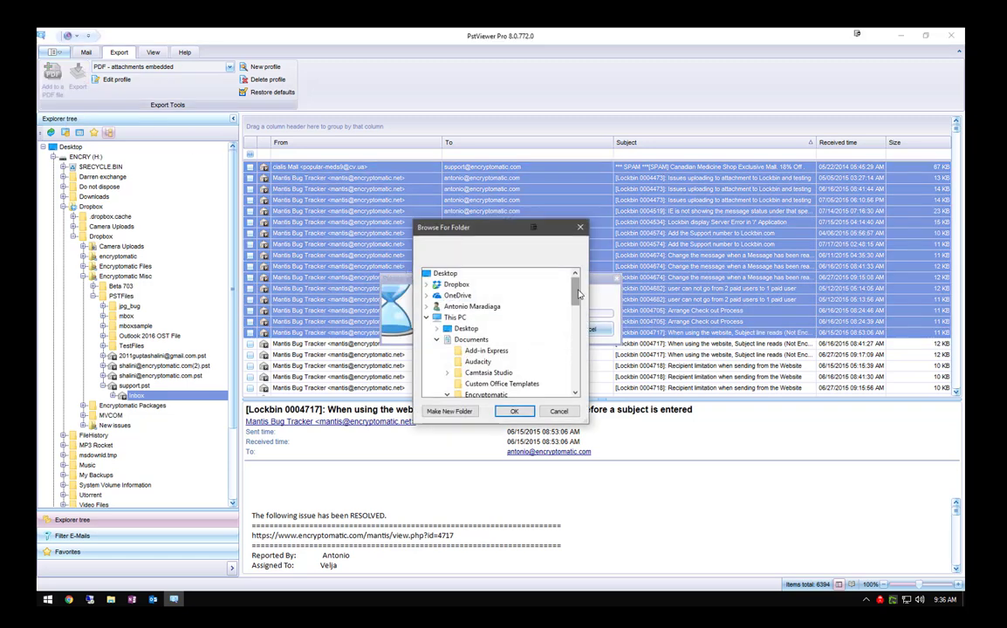
drag(570, 286, 572, 332)
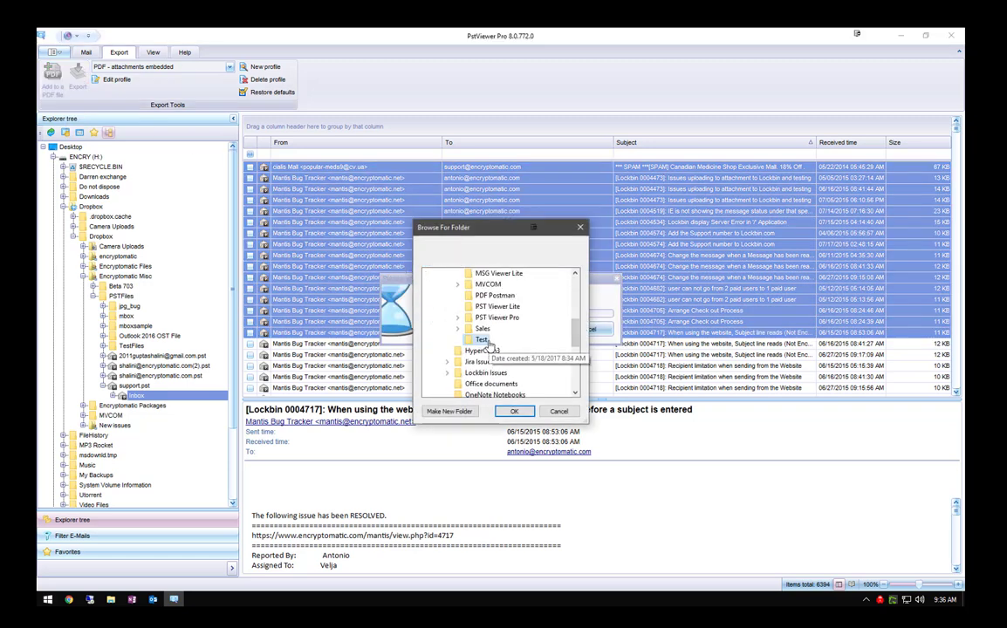
click(514, 411)
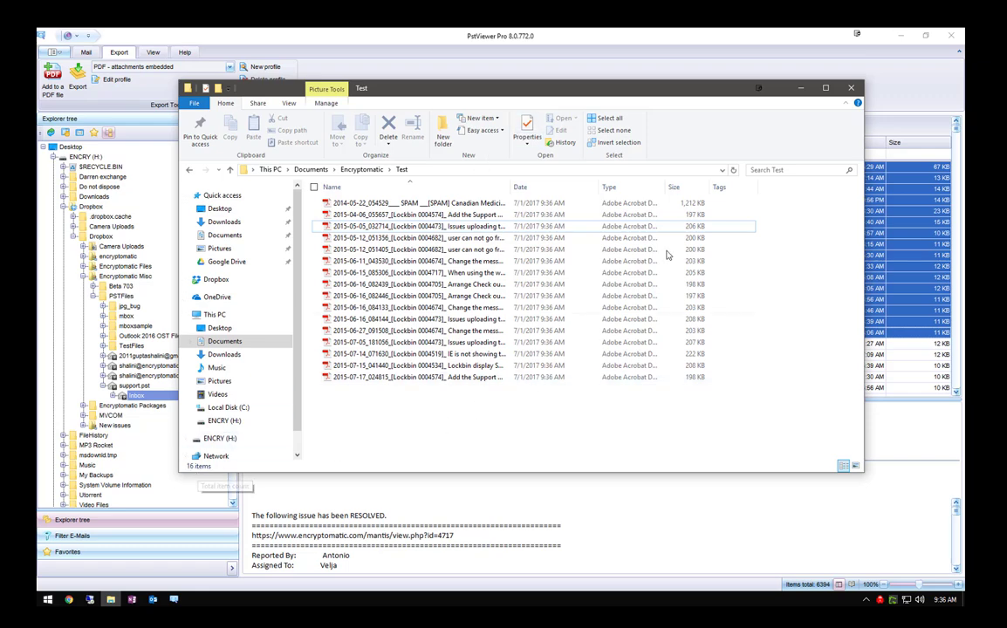
- Delete all the newly exported PDFs from the Test folder in File Explorer, and return to PstViewer Pro
drag(475, 427, 476, 204)
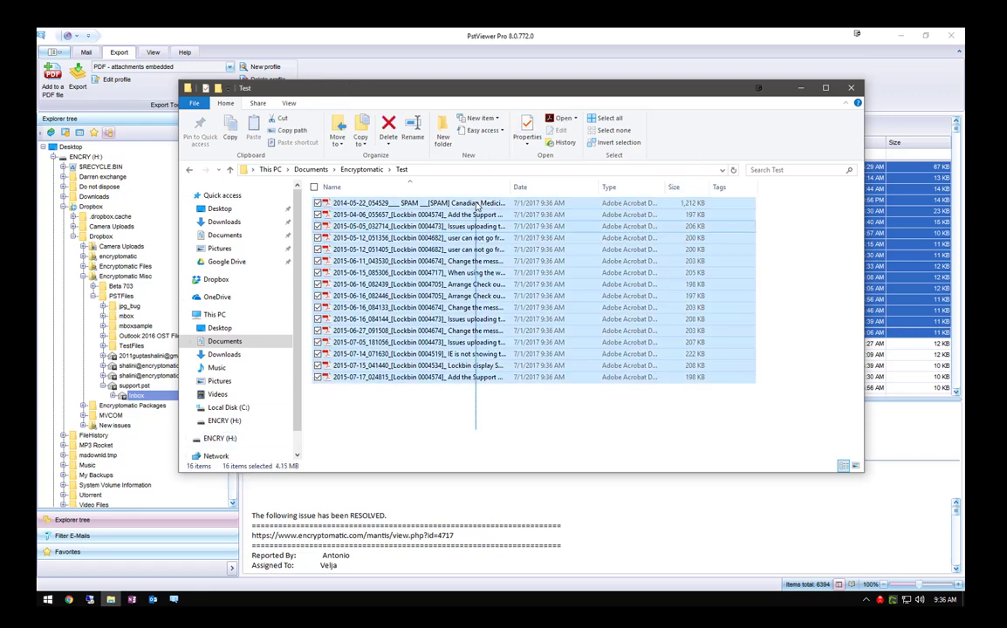
key(Delete)
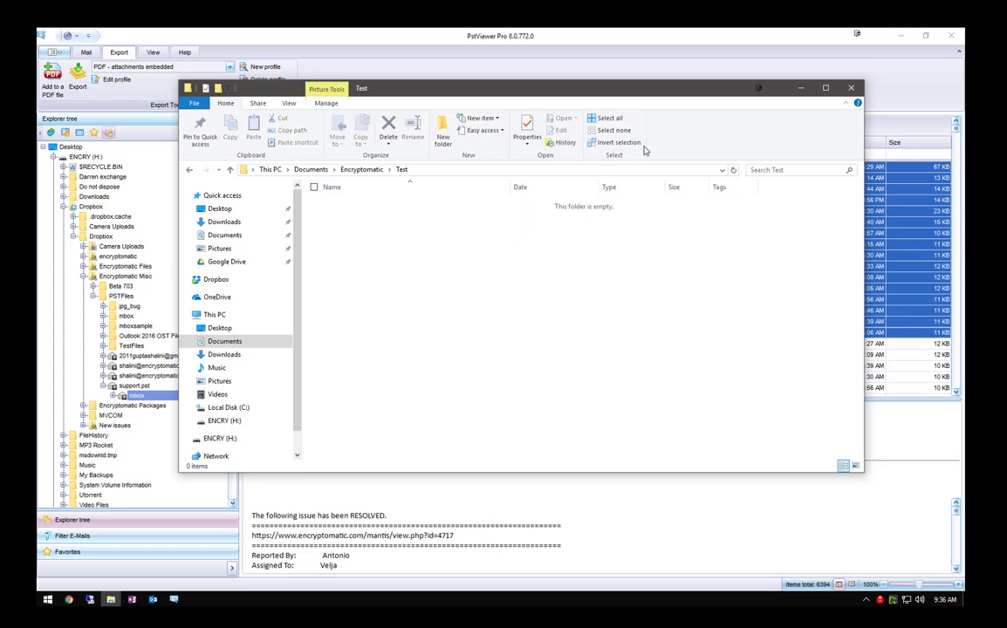
click(573, 50)
- Edit the PDF - attachments saved to disk profile and set its File naming to Custom naming schema
click(209, 66)
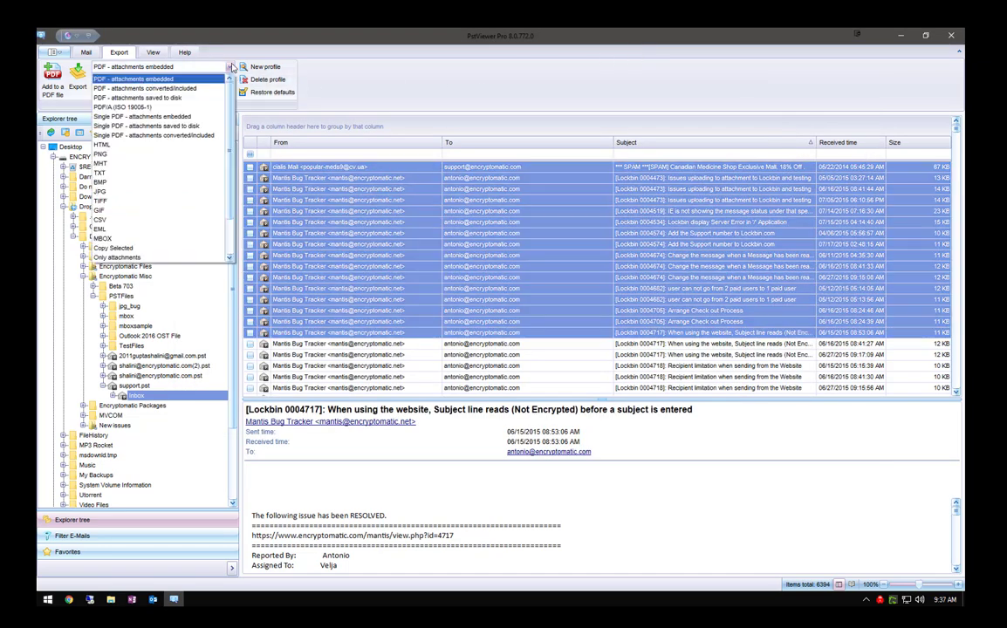
click(178, 99)
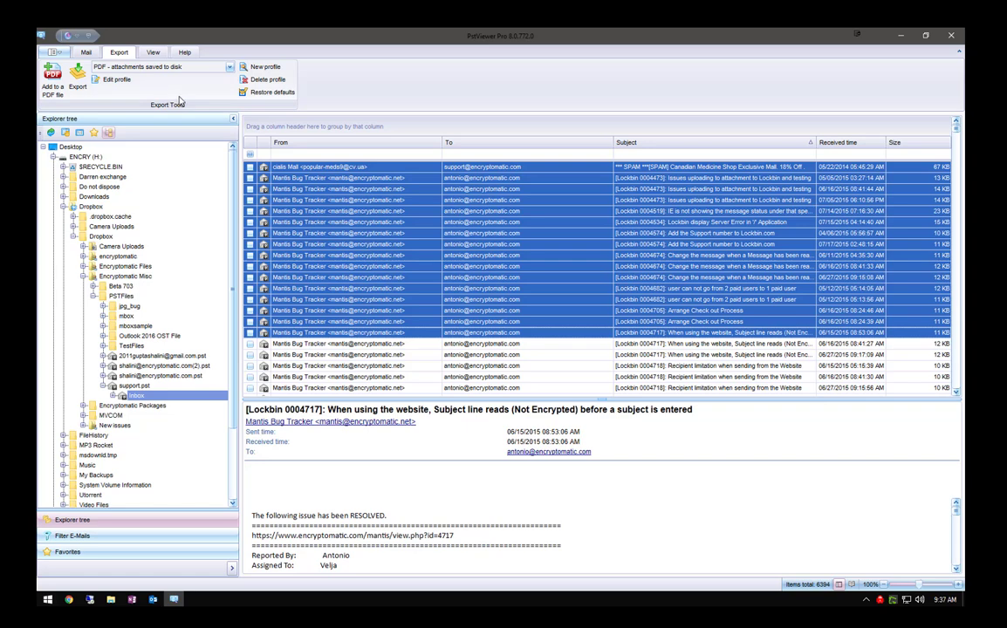
click(114, 79)
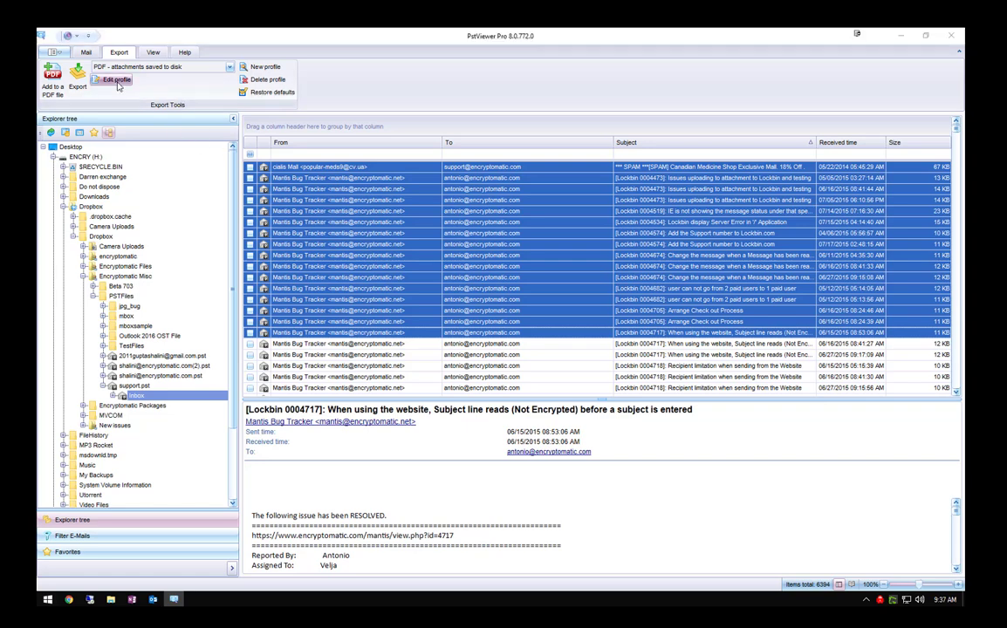
drag(463, 249, 416, 146)
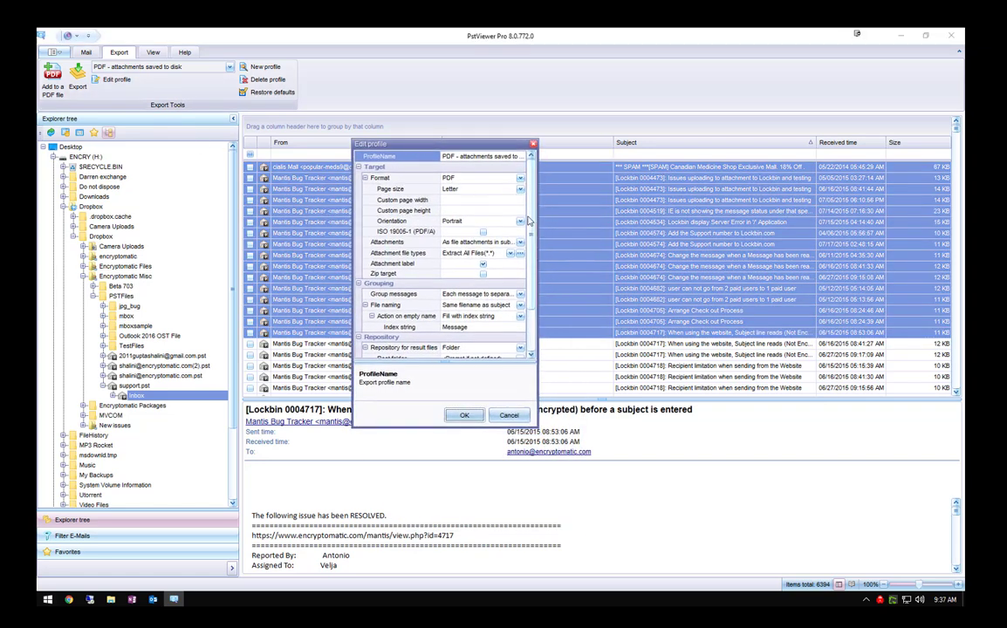
drag(538, 223, 721, 224)
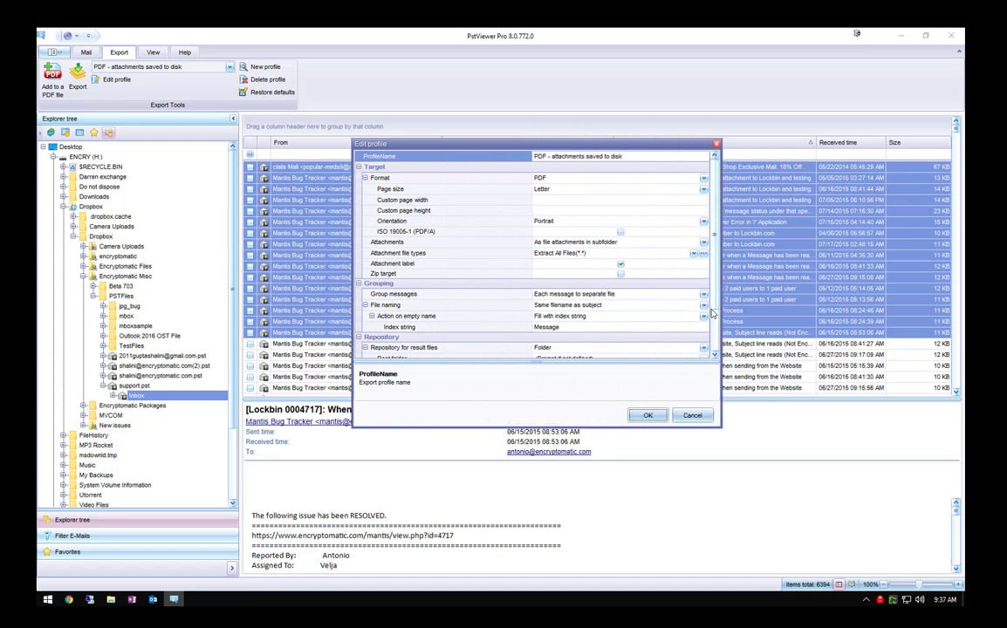
click(704, 307)
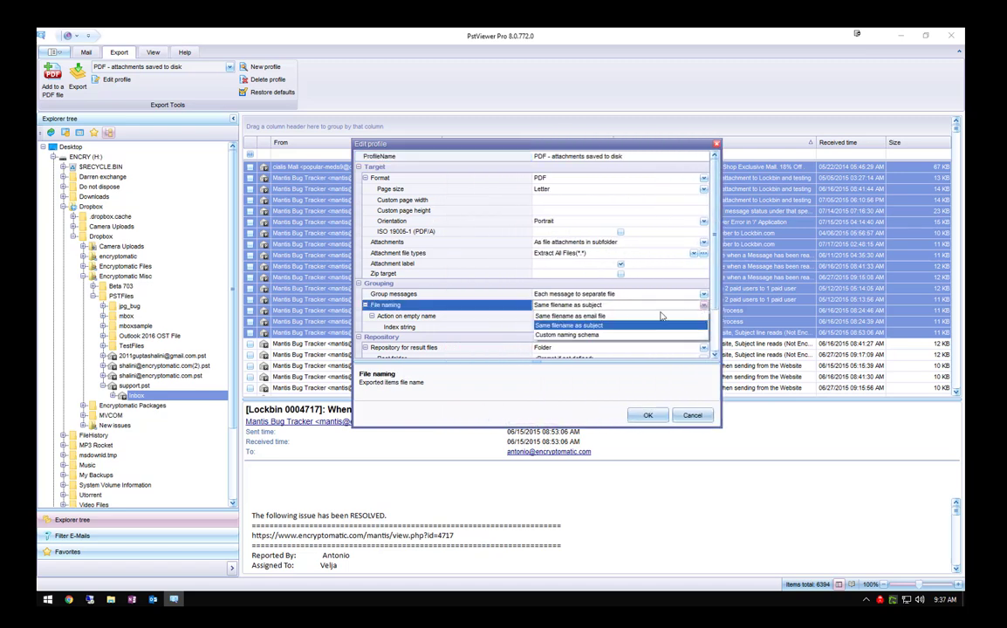
click(602, 334)
- Replace the saved-to-disk profile's file naming schema with two Sent elements and To Name, separated by underscores
click(704, 322)
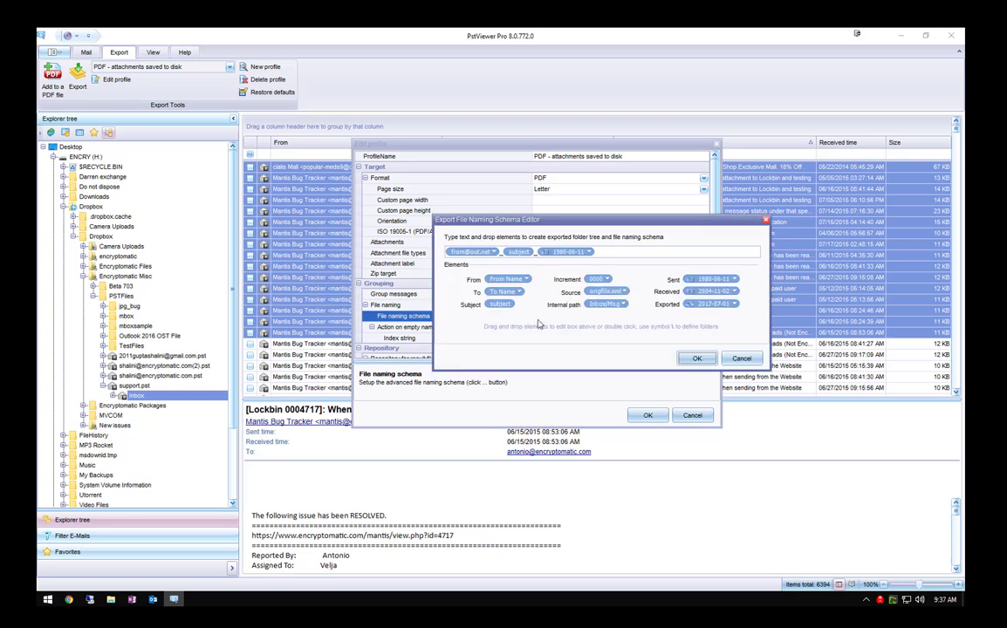
drag(602, 251, 428, 264)
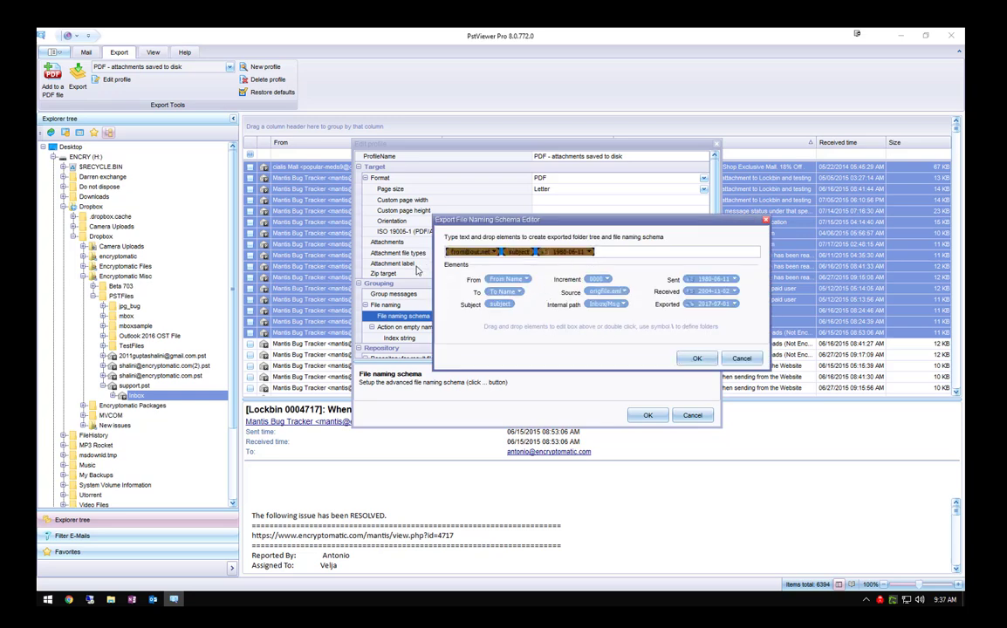
key(Delete)
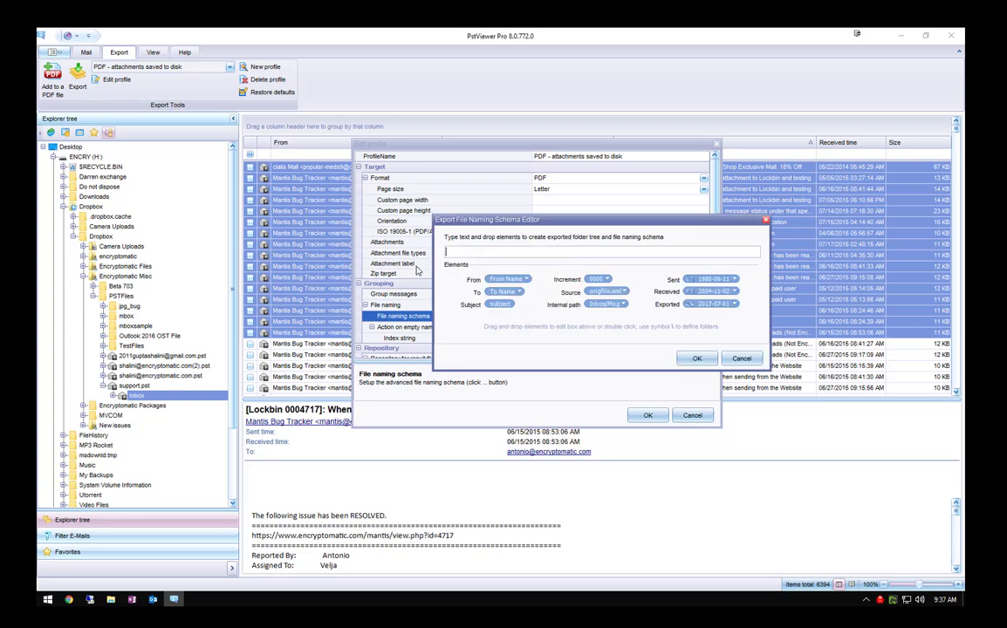
double_click(689, 281)
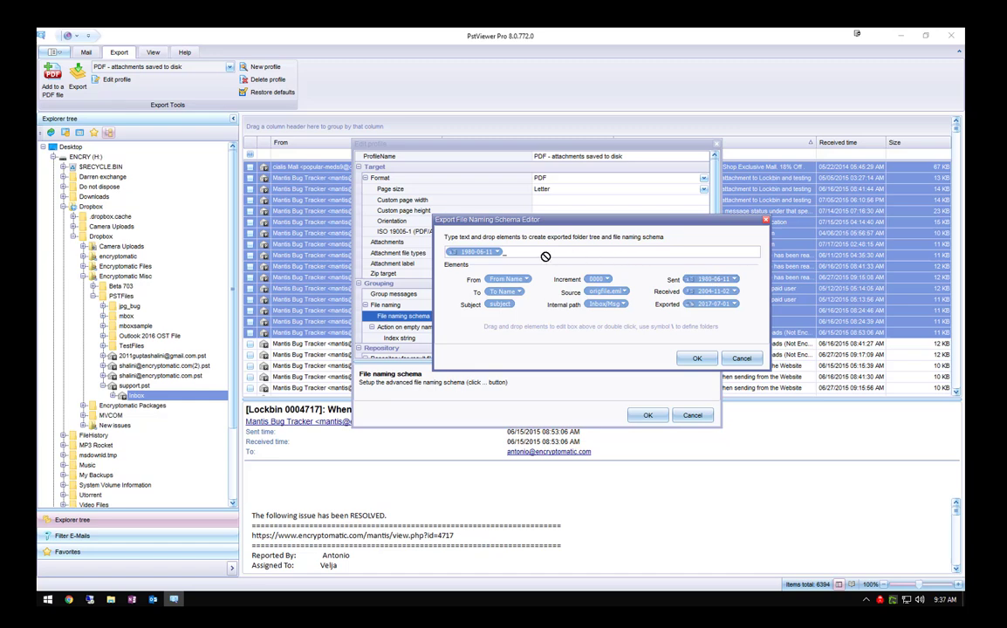
double_click(711, 279)
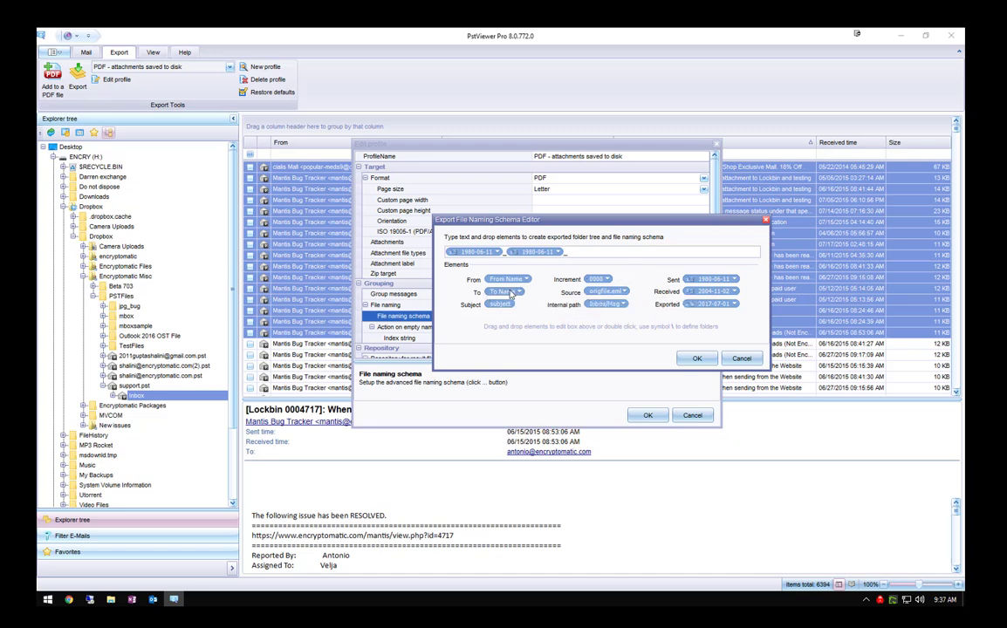
drag(513, 294, 539, 254)
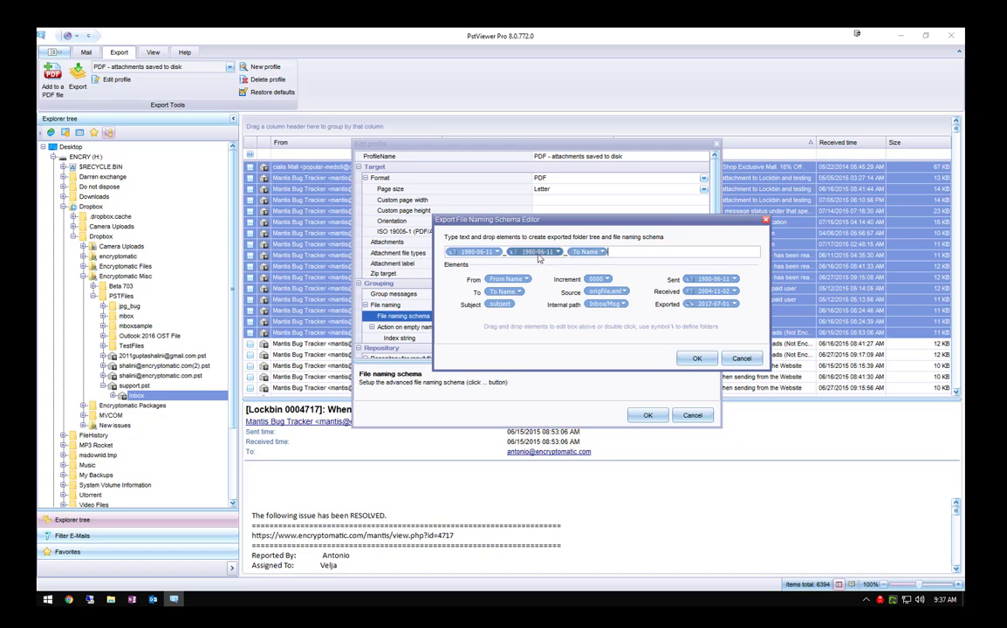
- Change the second Sent element in the saved-to-disk profile's naming schema from date to time format
click(537, 253)
click(532, 258)
click(533, 255)
click(503, 287)
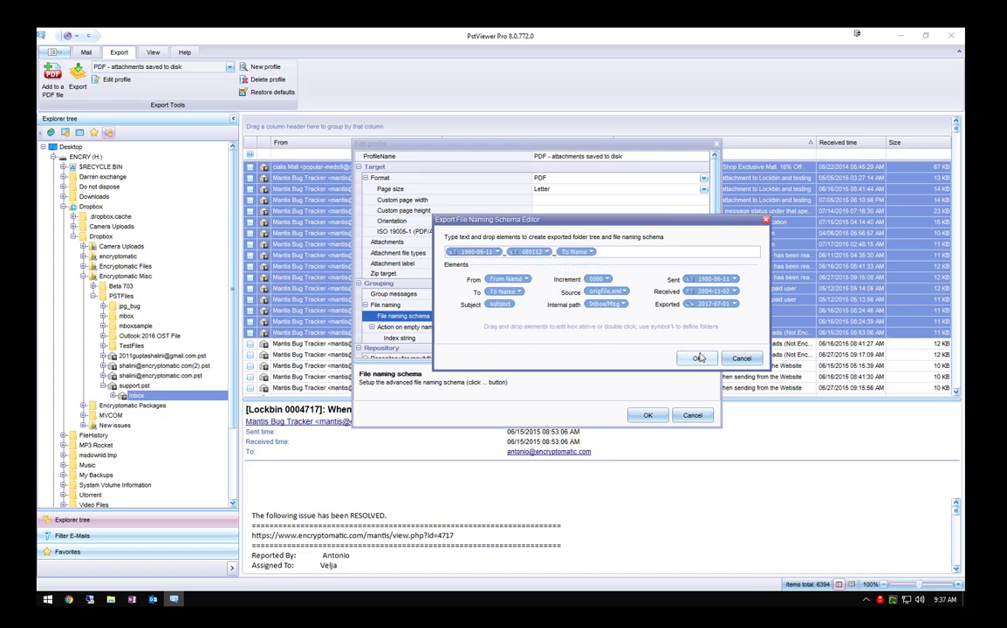
- Save the naming schema in the saved-to-disk profile and export the selected messages to the Test folder under Encryptomatic
click(699, 358)
click(648, 415)
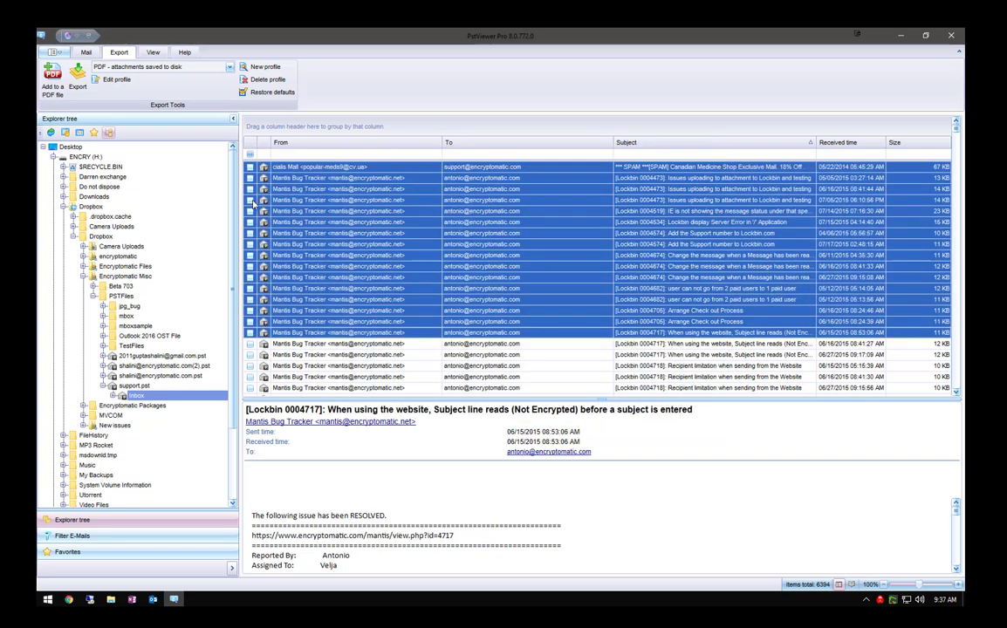
click(77, 79)
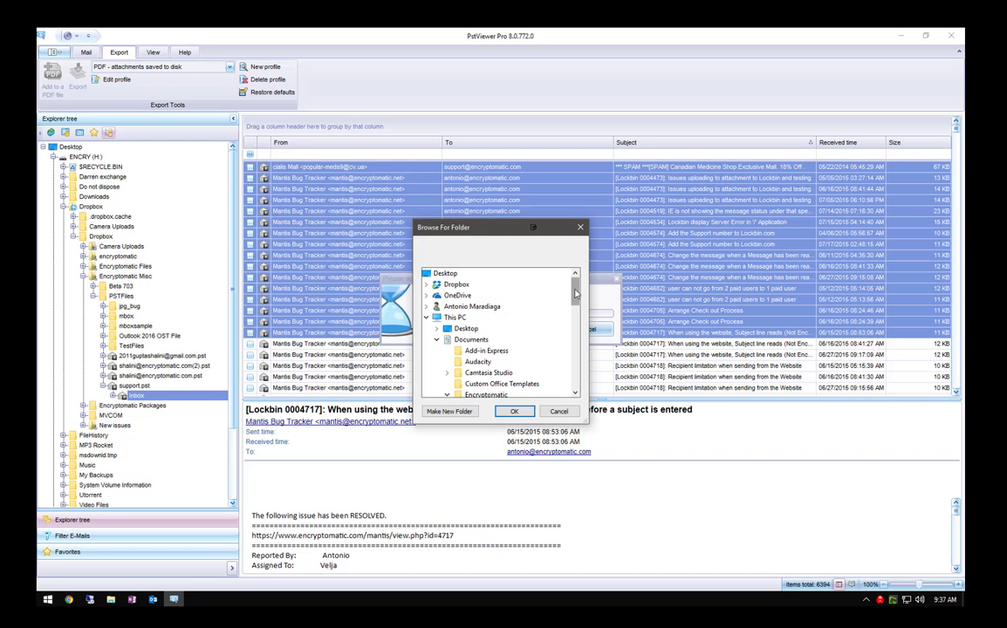
drag(575, 292, 578, 337)
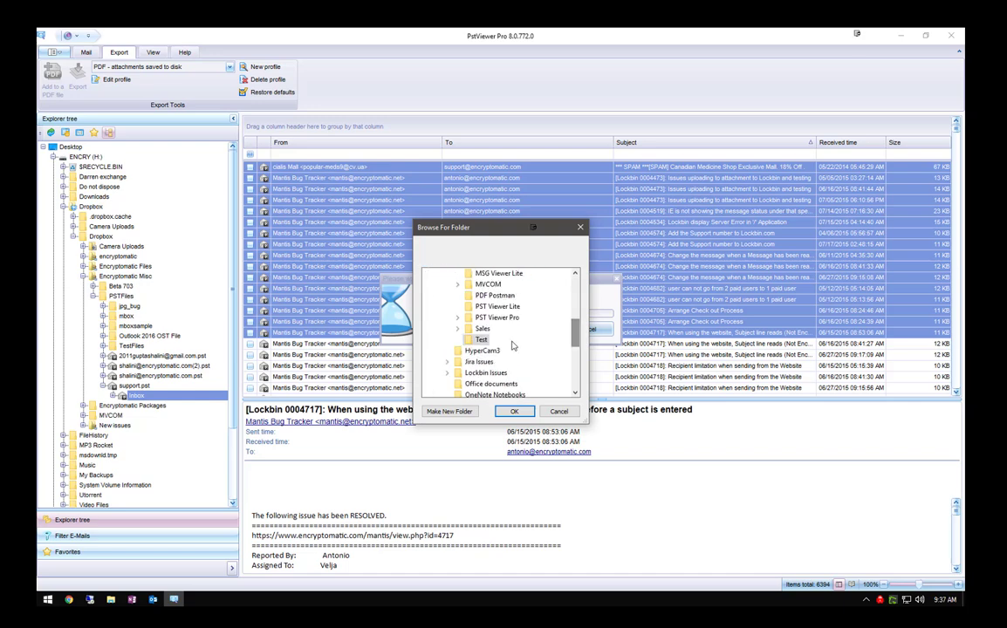
click(514, 412)
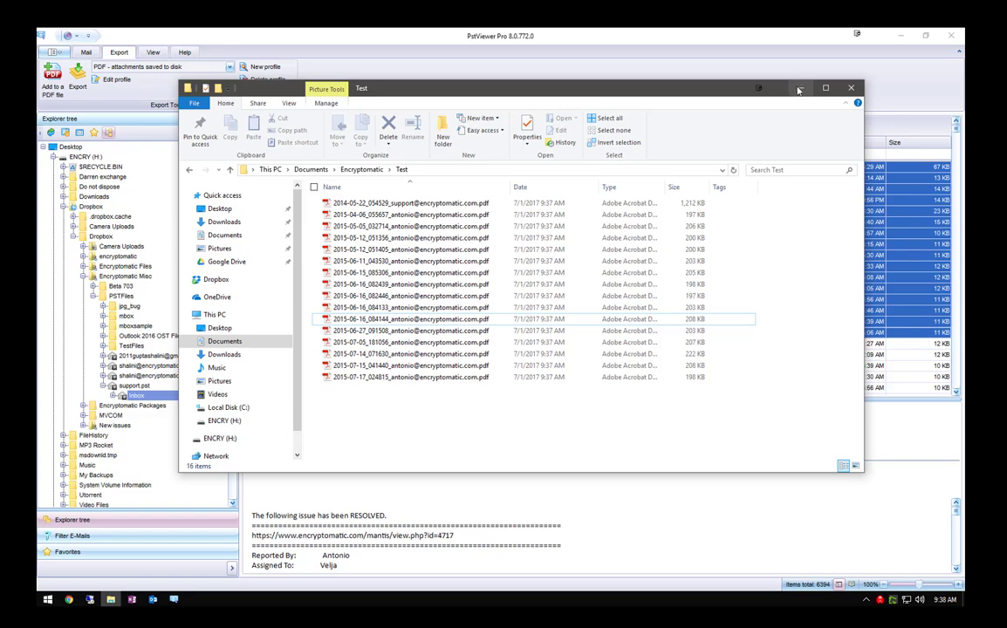
click(798, 88)
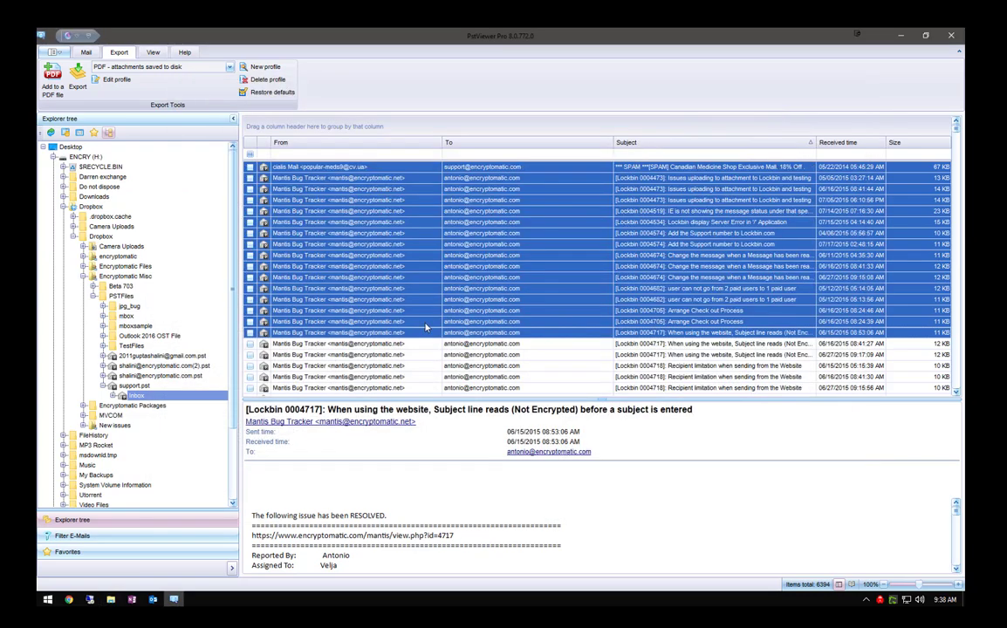
- Find the message with an attachment titled Activation MessageViewer Lite and export it to the Test folder
click(395, 346)
scroll(349, 331, down, 15)
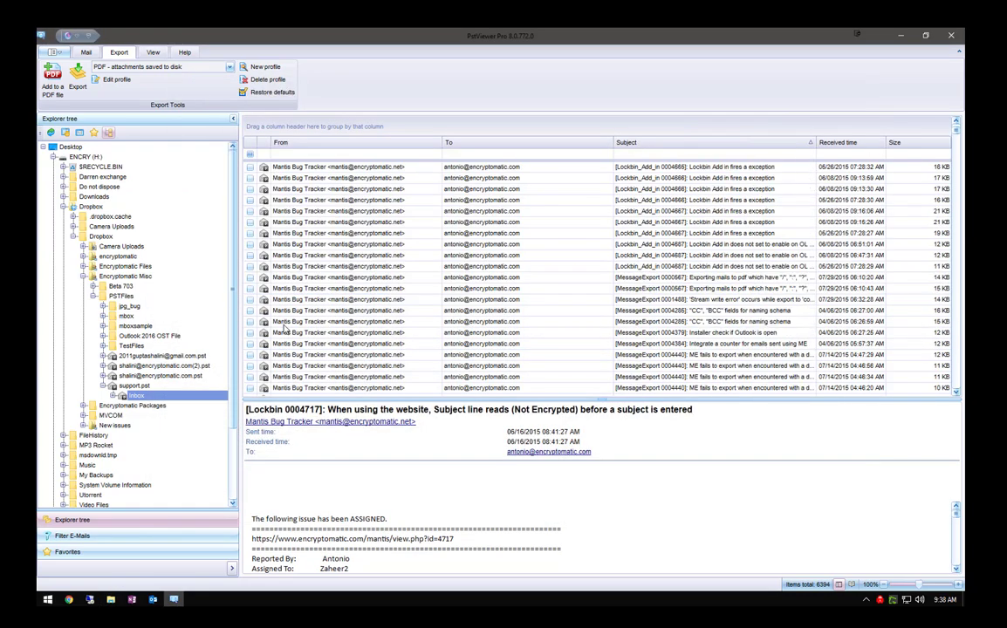
scroll(285, 328, down, 20)
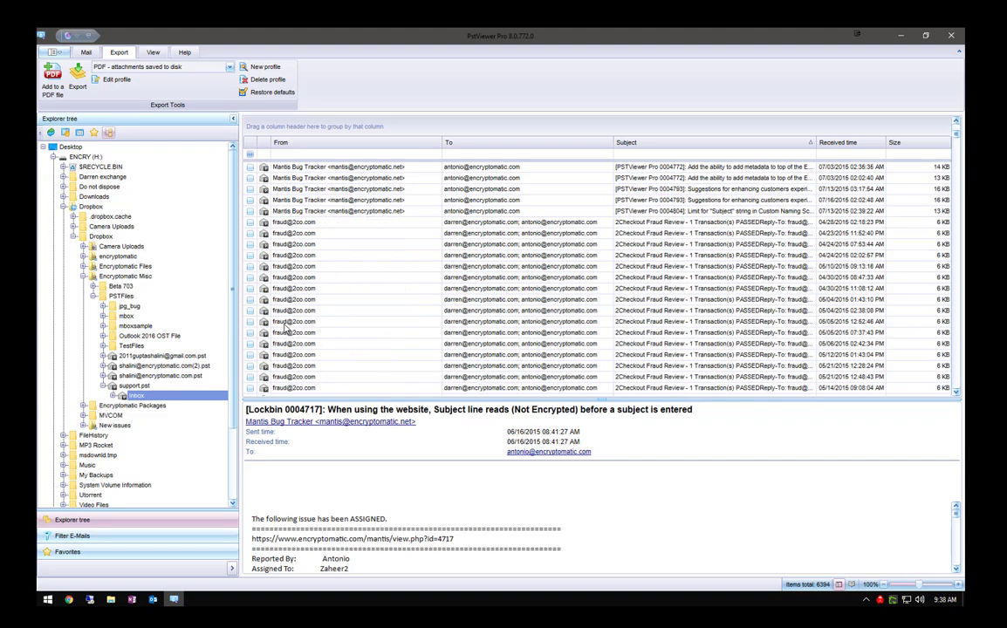
scroll(284, 328, down, 20)
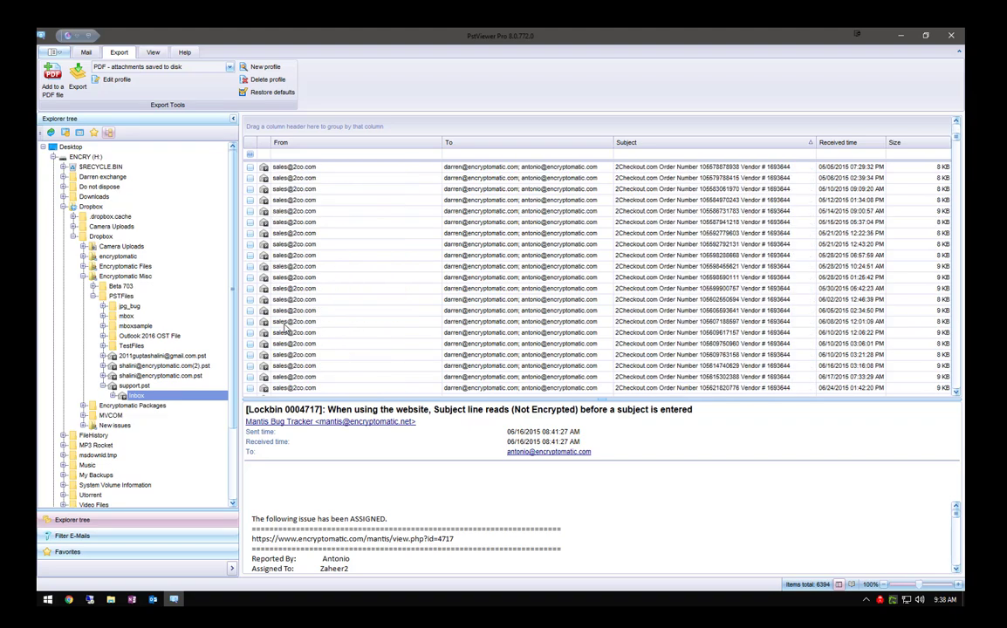
scroll(284, 328, down, 10)
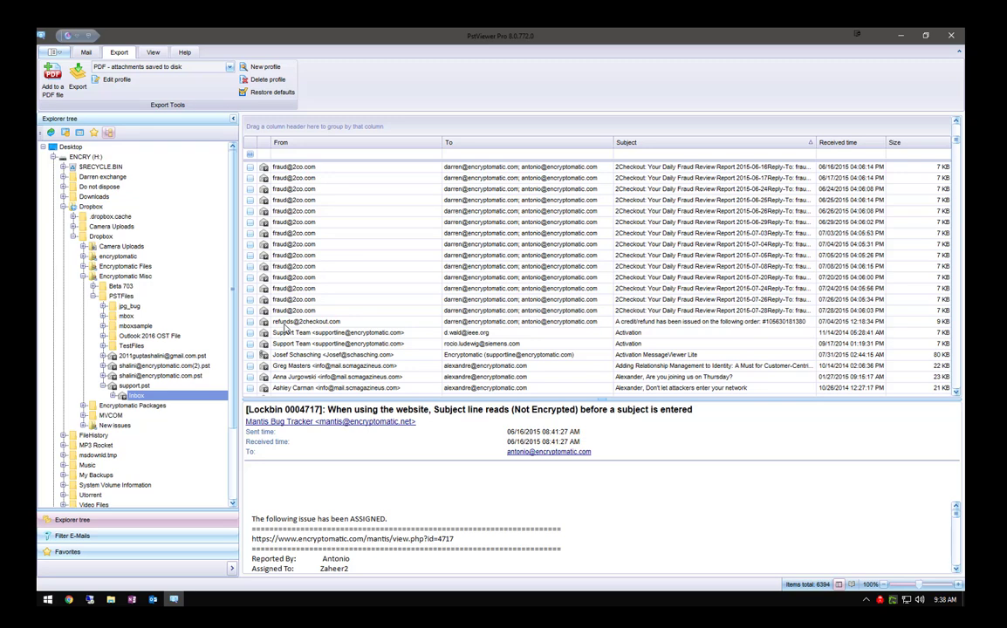
scroll(285, 328, down, 5)
scroll(264, 222, up, 2)
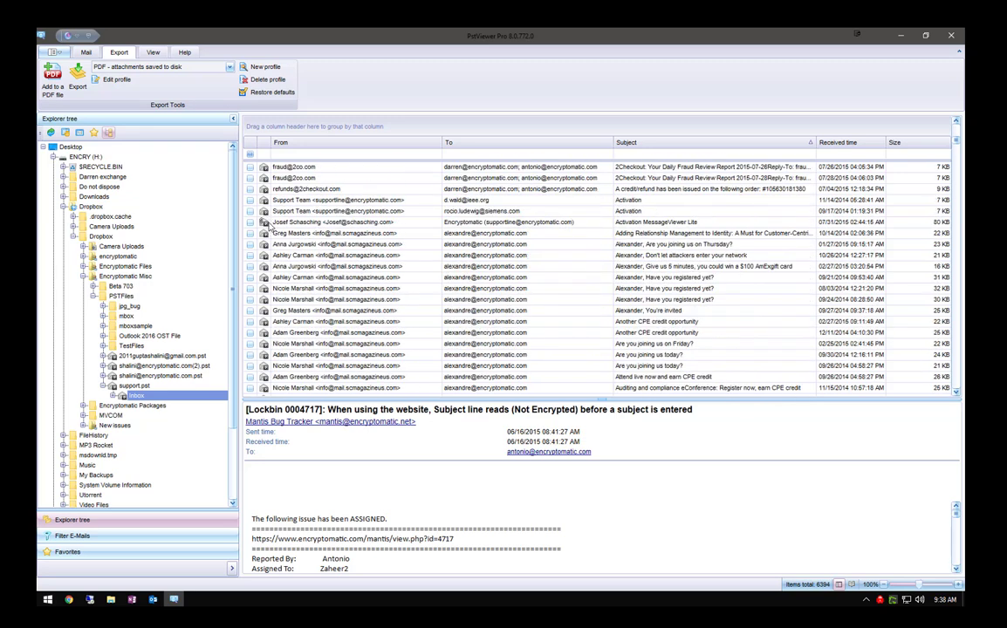
click(266, 223)
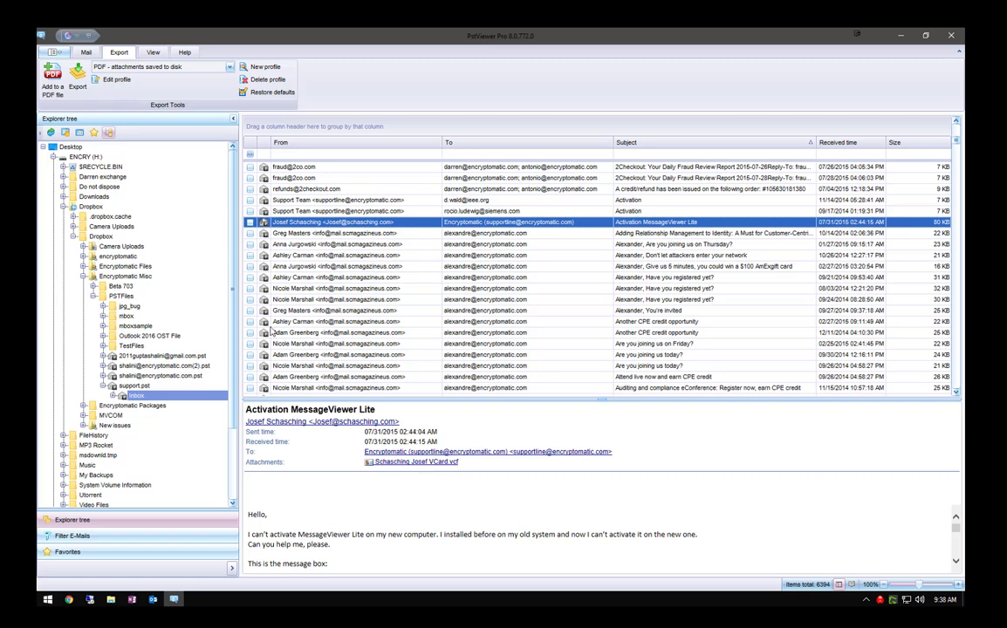
click(77, 76)
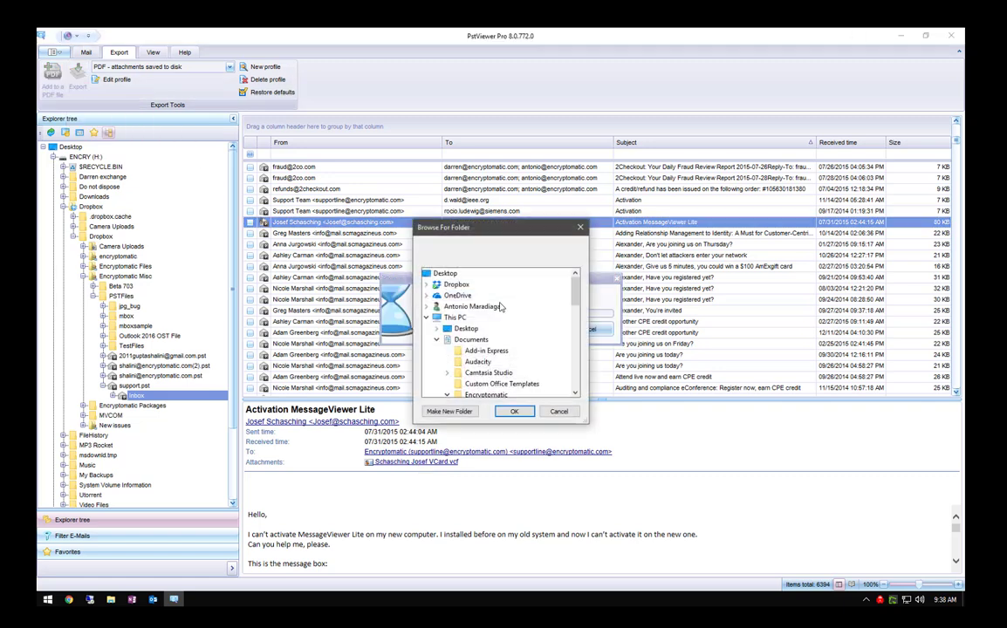
drag(573, 293, 581, 339)
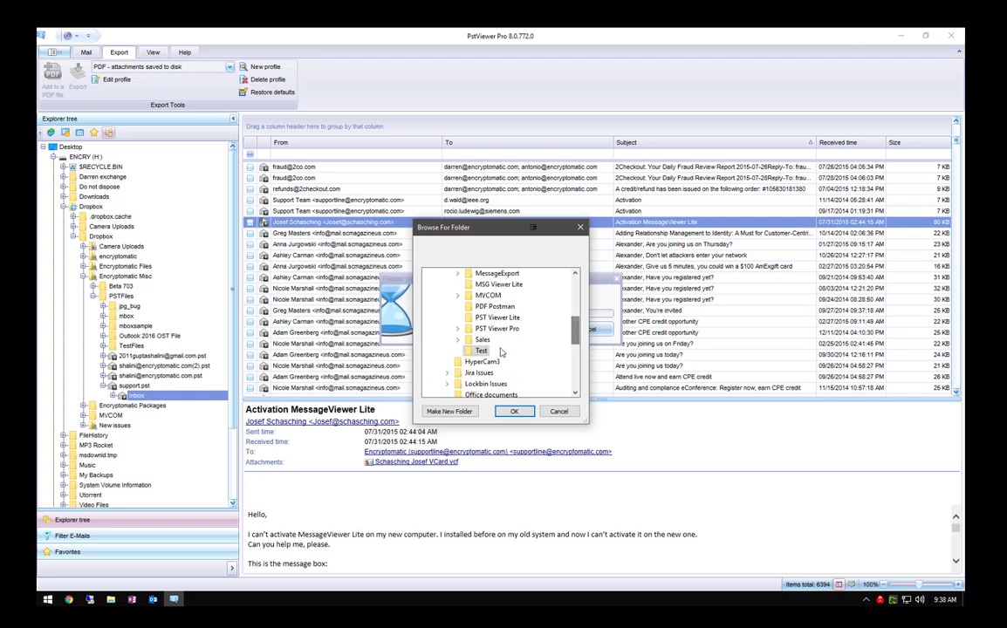
click(481, 351)
click(518, 412)
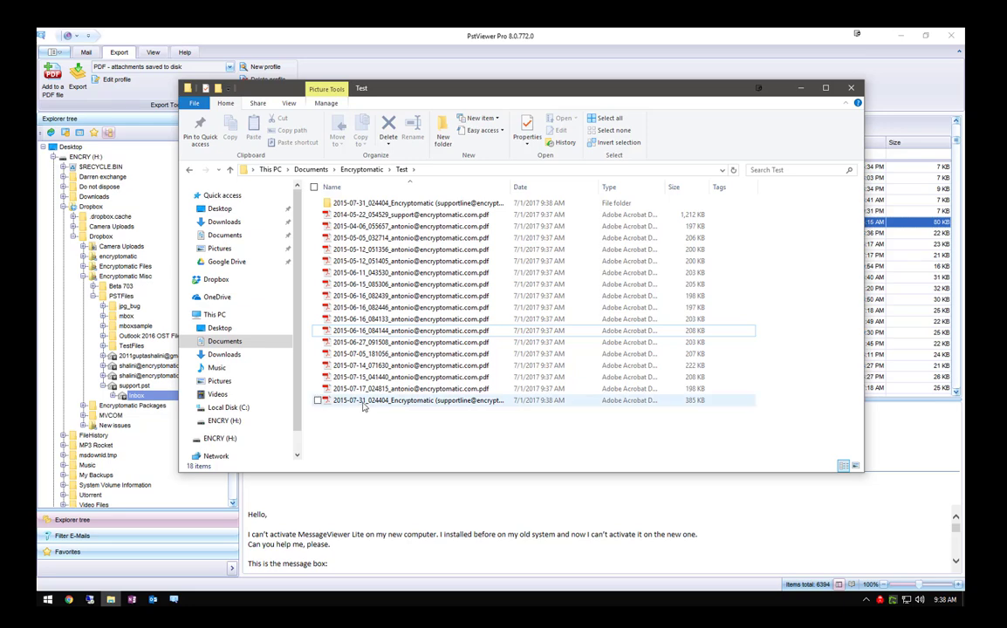
- Open the exported PDF dated 2015-07-31 in Adobe Acrobat Reader to check its content, and close it
click(409, 402)
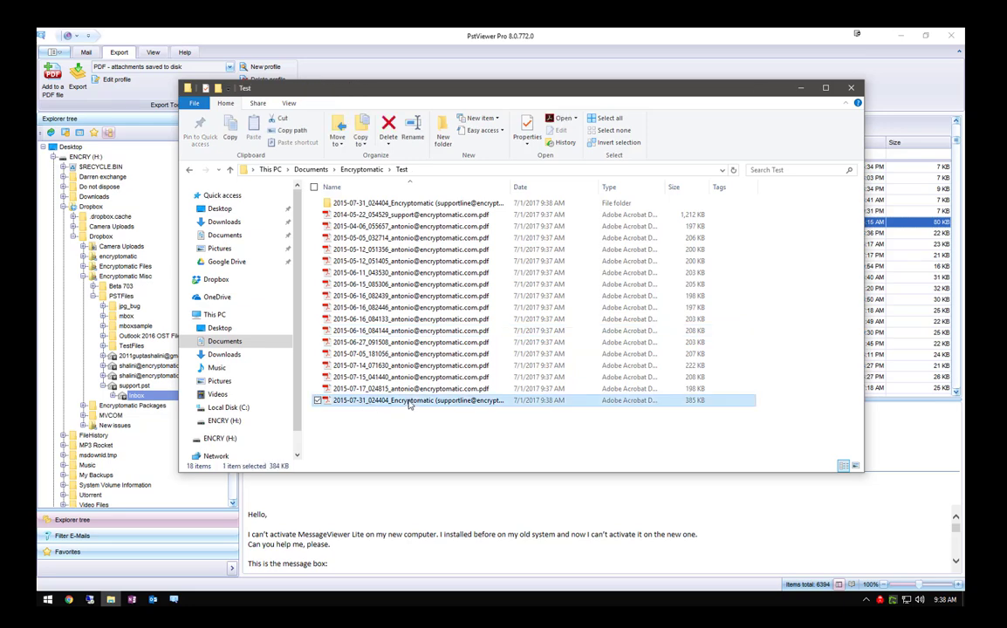
double_click(409, 401)
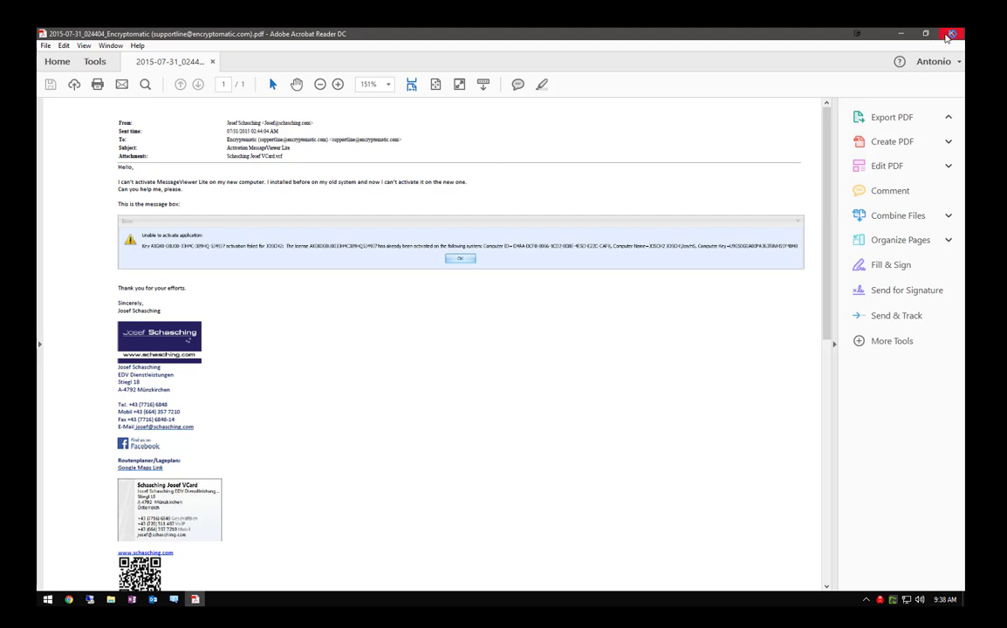
click(950, 33)
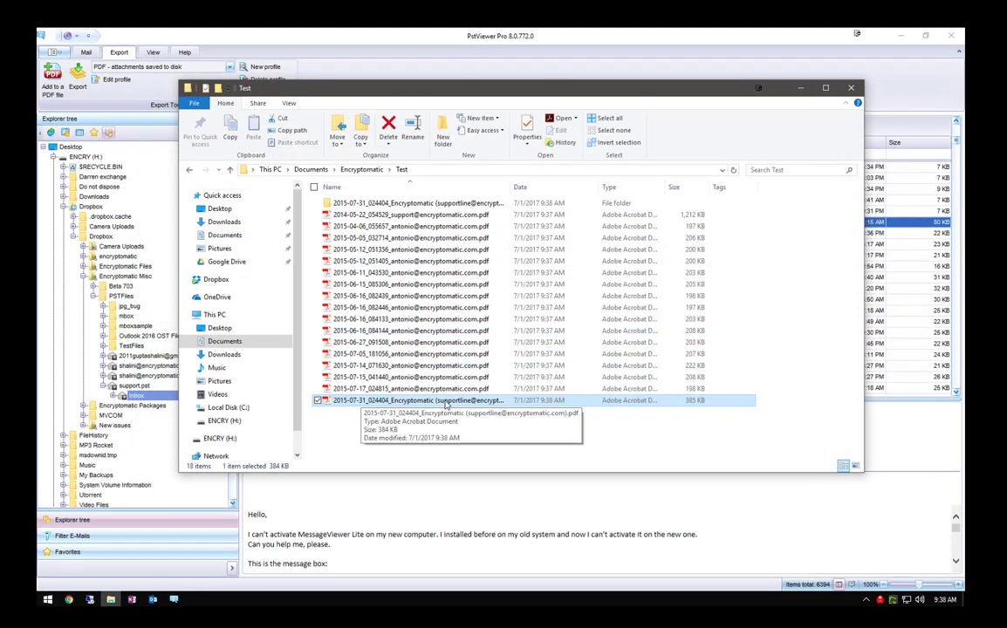
- Inspect the saved vCard file in the 2015-07-31 attachments folder, and close File Explorer to return to PstViewer Pro
click(430, 206)
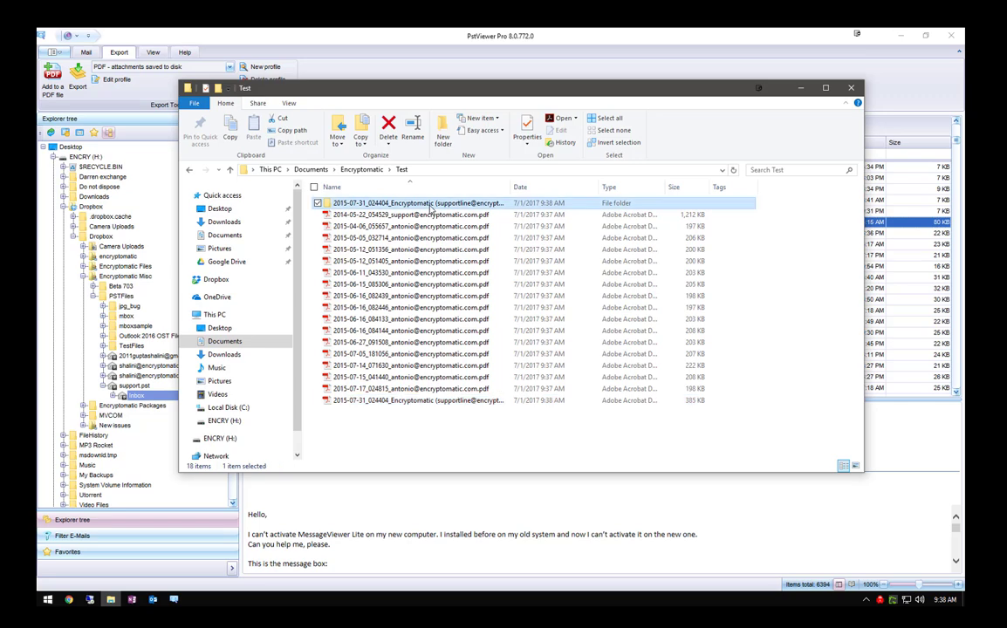
double_click(387, 203)
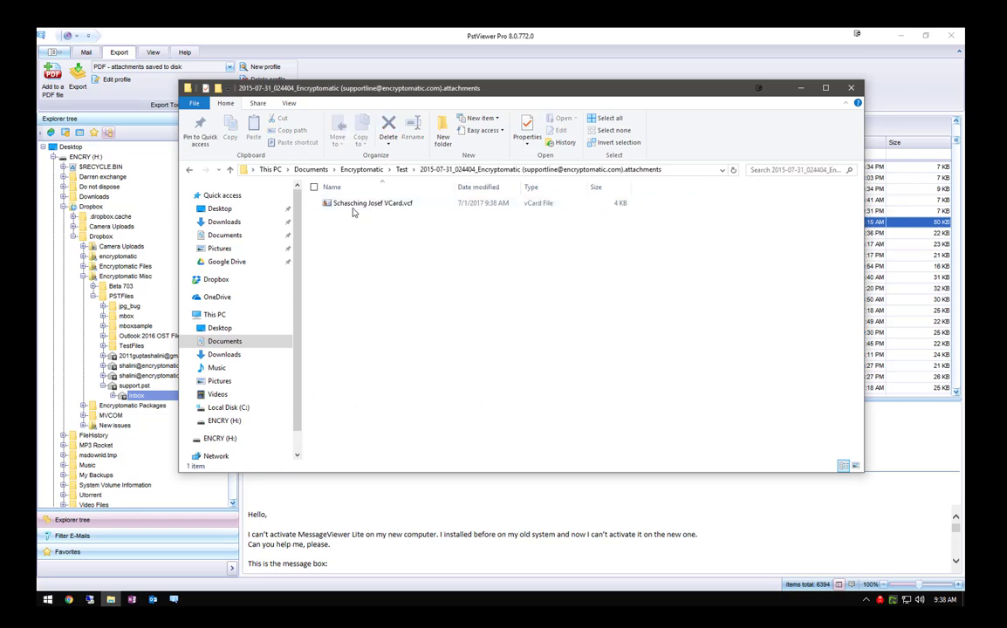
click(187, 169)
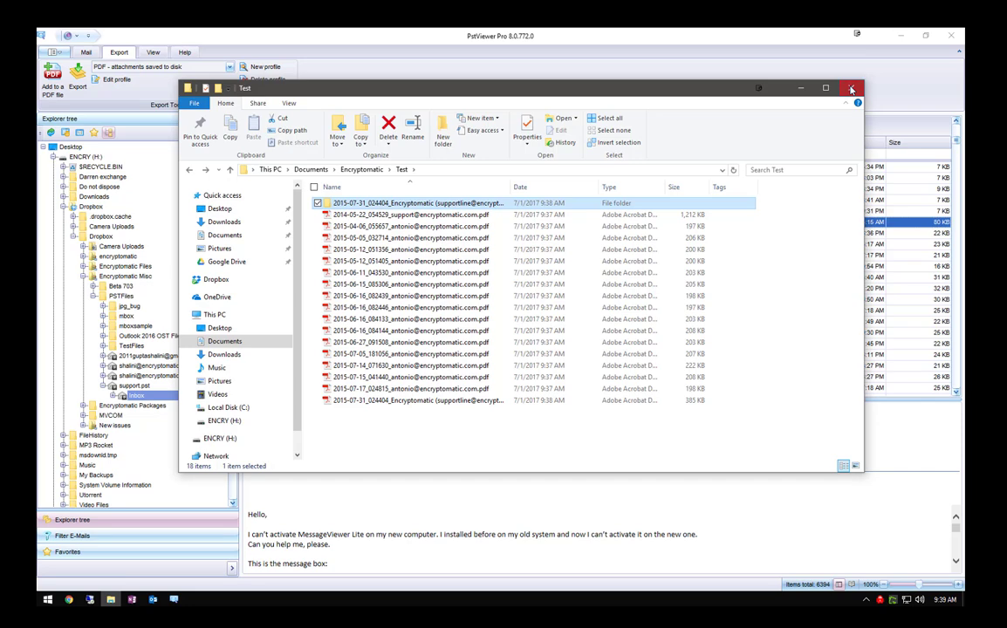
click(850, 89)
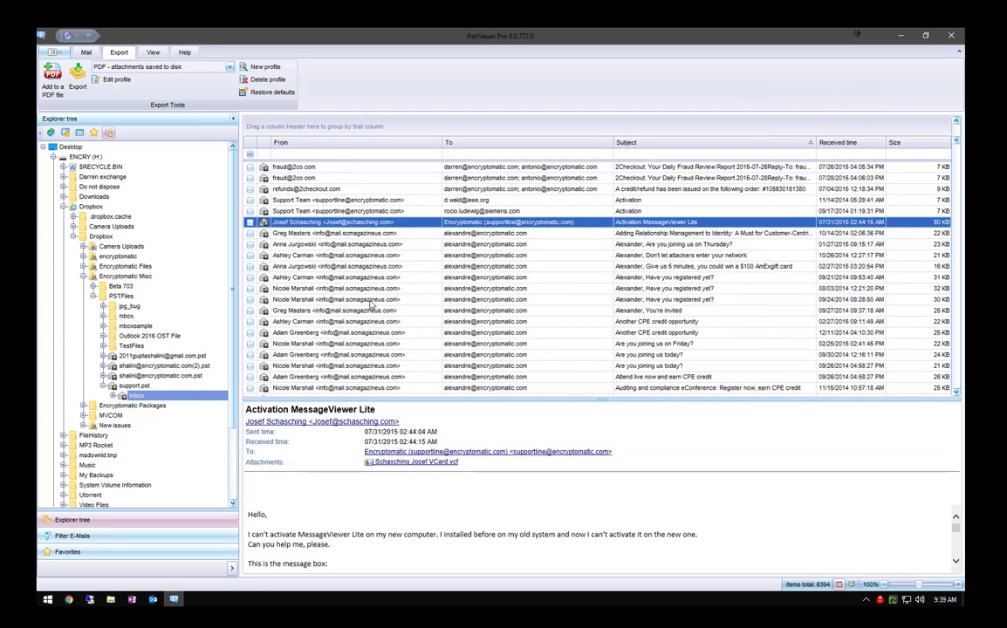